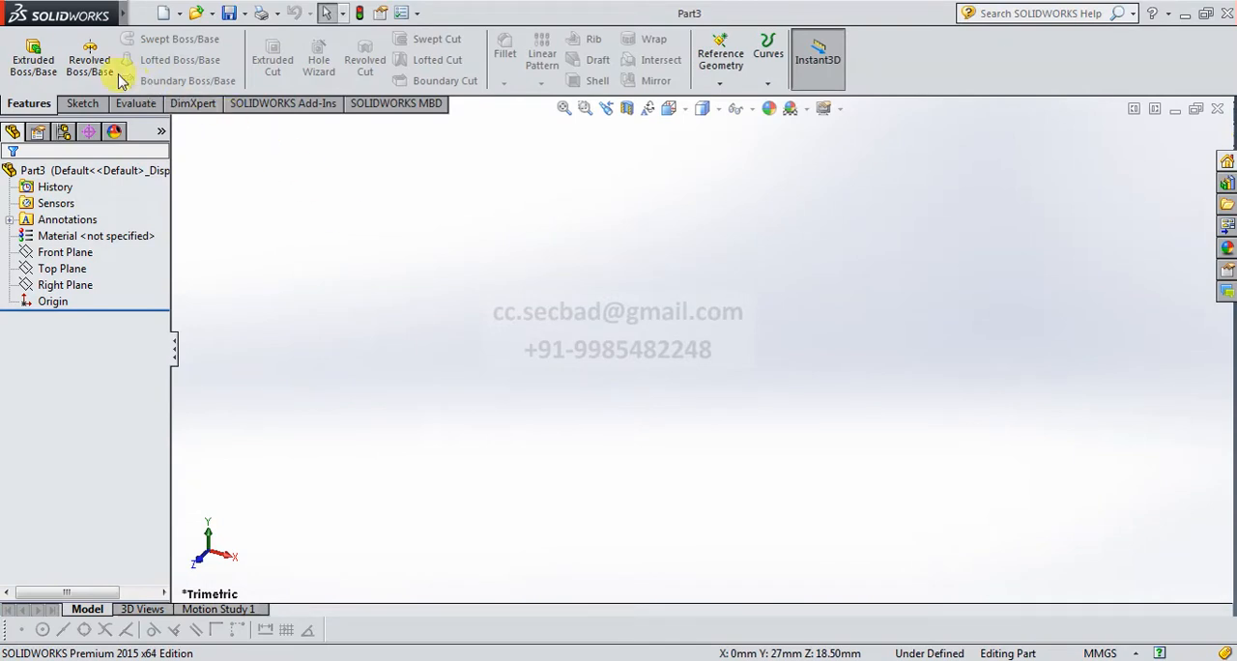
Begin a Revolved Boss/Base sketch on the Right Plane and draw an infinite vertical construction line through the origin.
click(87, 58)
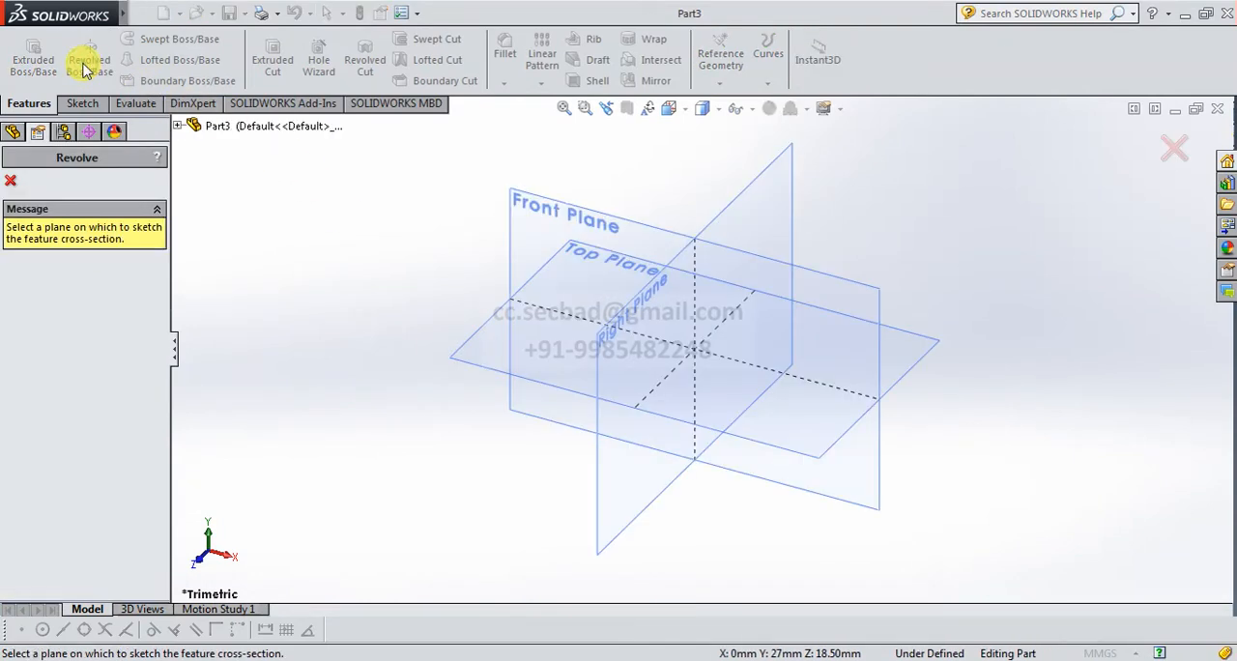
click(641, 295)
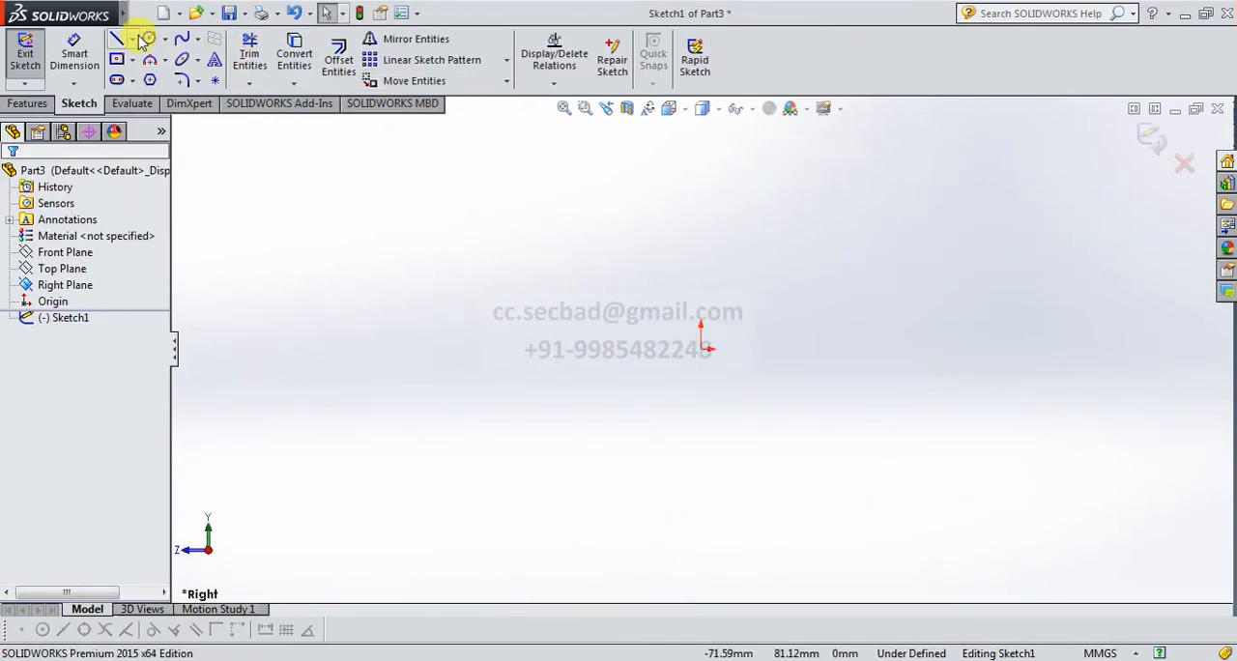
click(134, 38)
click(147, 74)
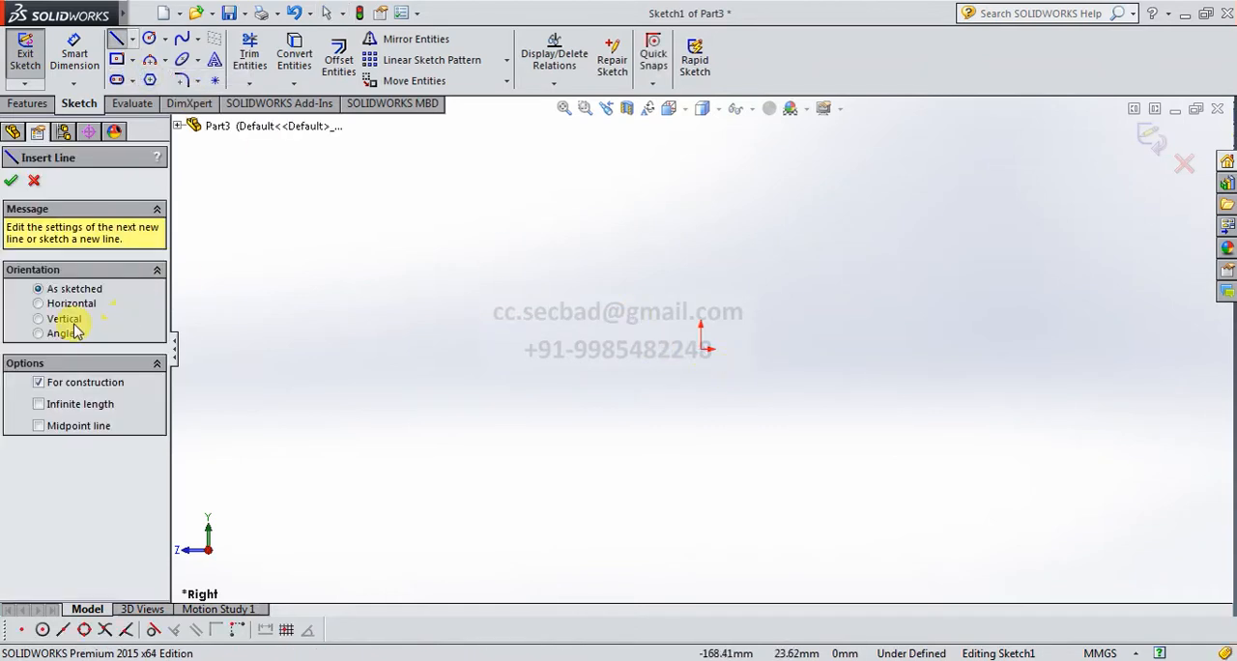
click(66, 319)
click(75, 413)
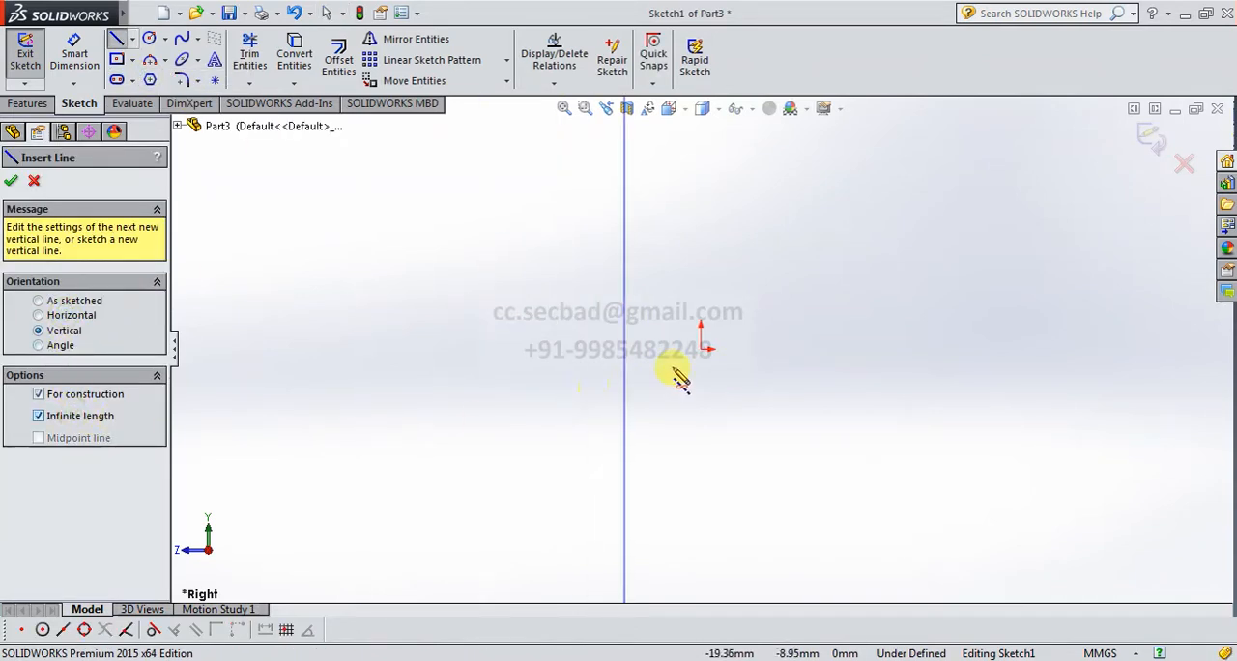
click(701, 348)
right_click(591, 288)
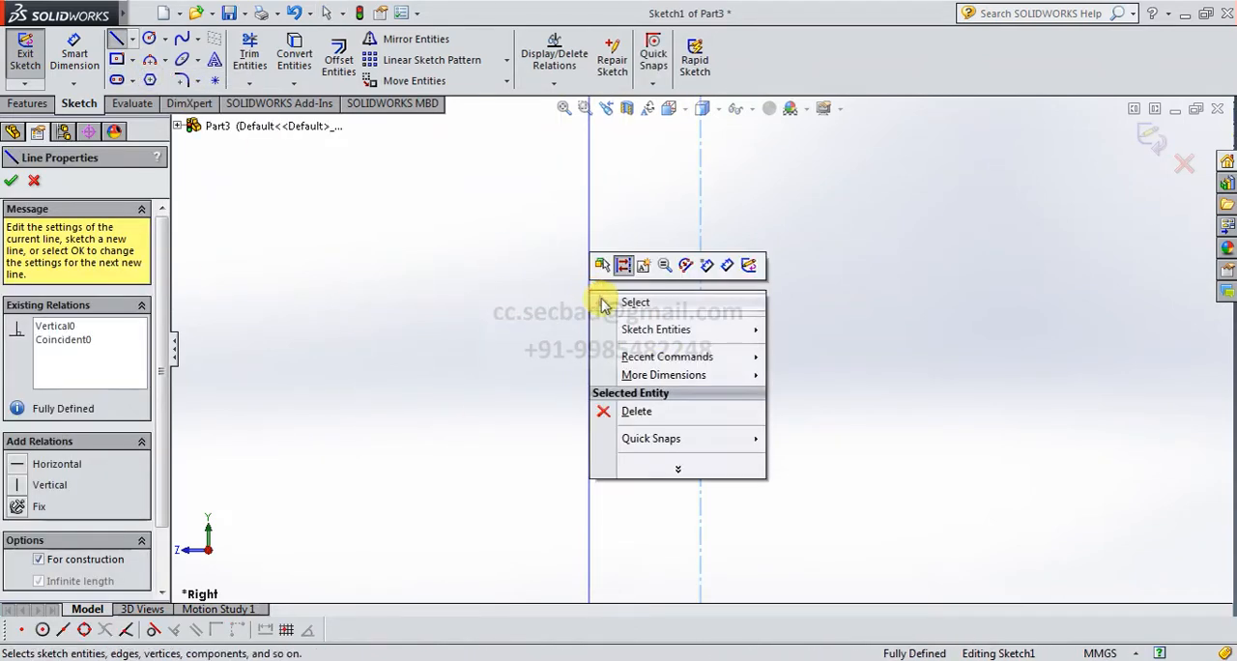
click(603, 296)
Draw connected lines: a 16.4 mm base ending at the origin, 50.9 mm up the centerline, 16.4 mm outward, and about 14 mm down.
click(117, 39)
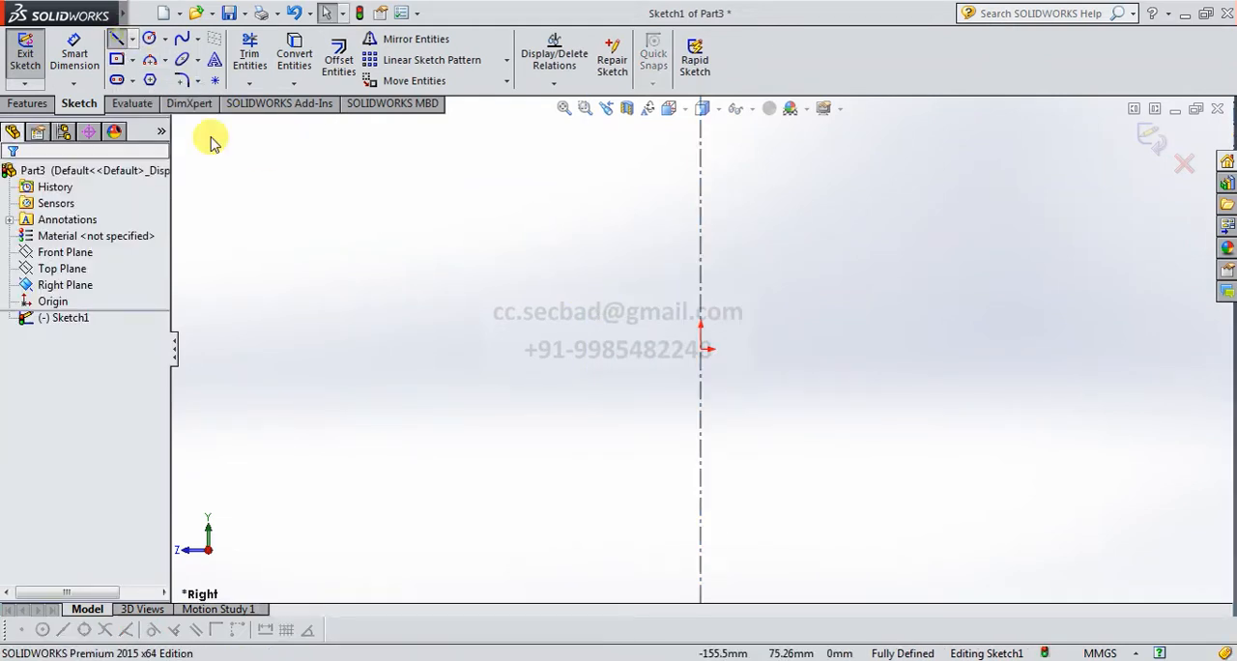
click(650, 349)
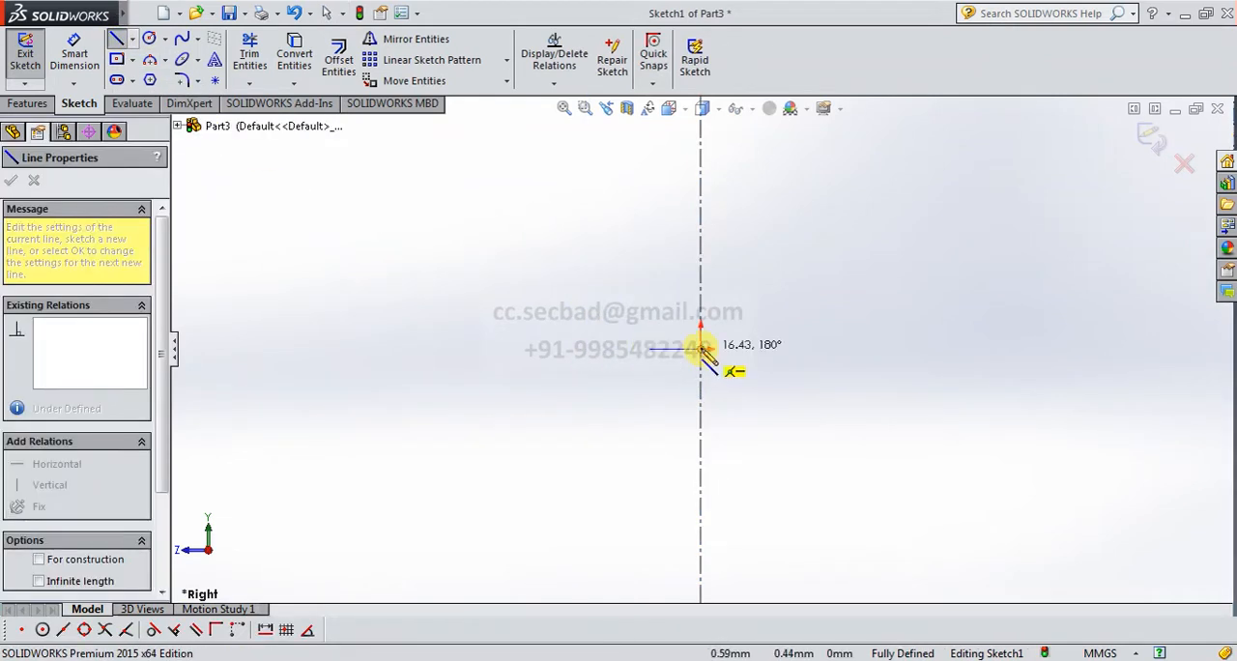
click(701, 349)
click(701, 190)
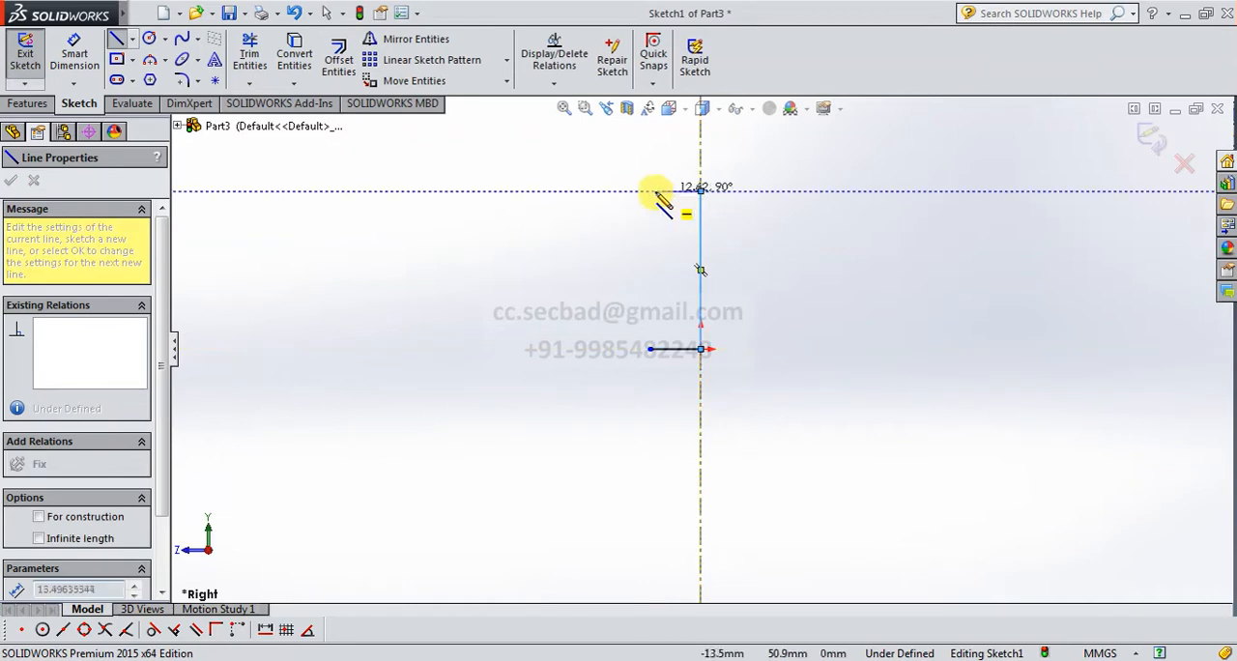
click(649, 190)
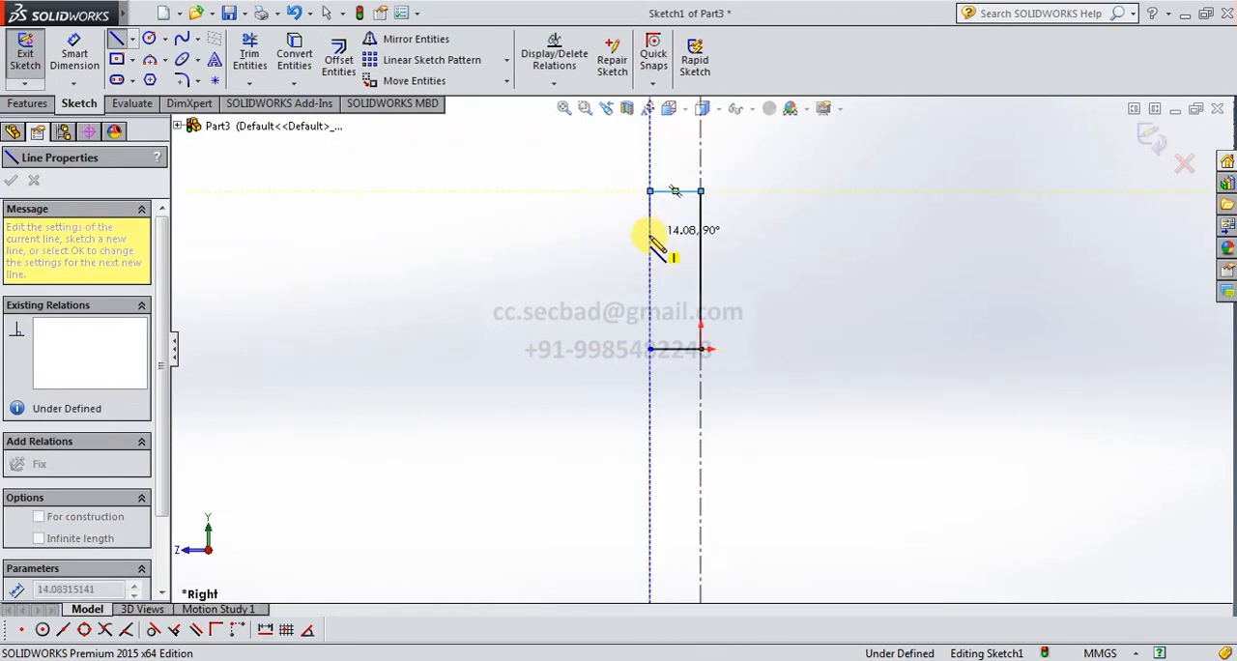
click(652, 235)
right_click(655, 238)
click(676, 251)
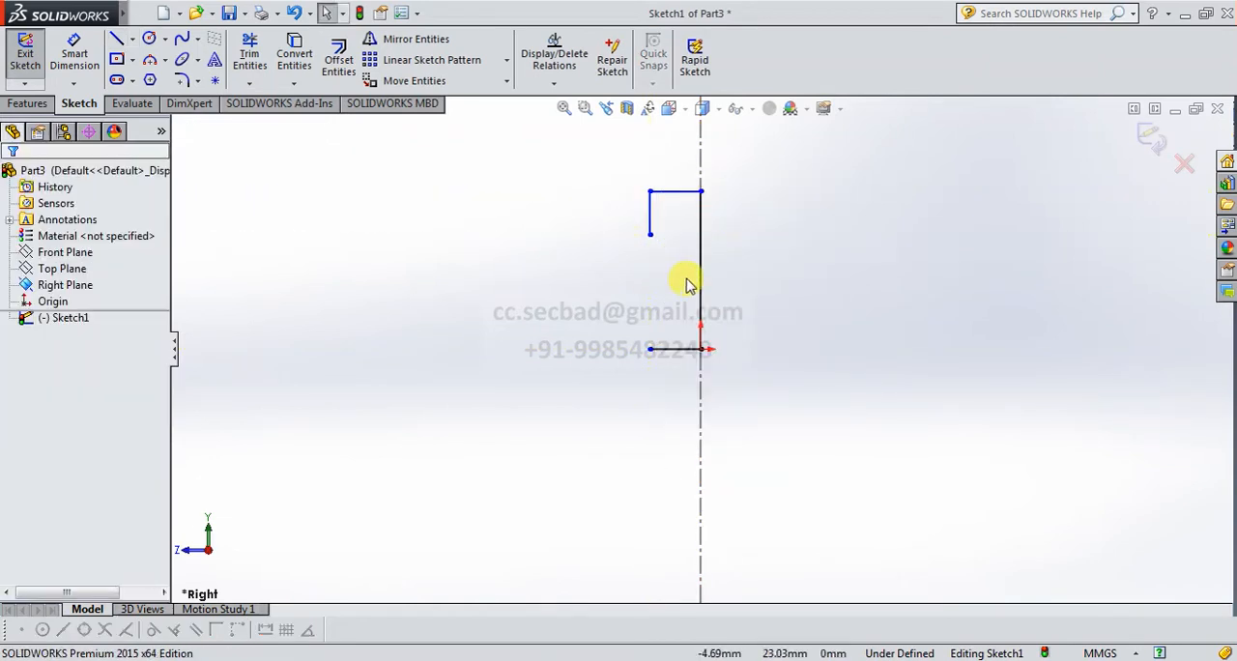
Add an Equal relation between the profile's top and bottom horizontal lines.
click(680, 191)
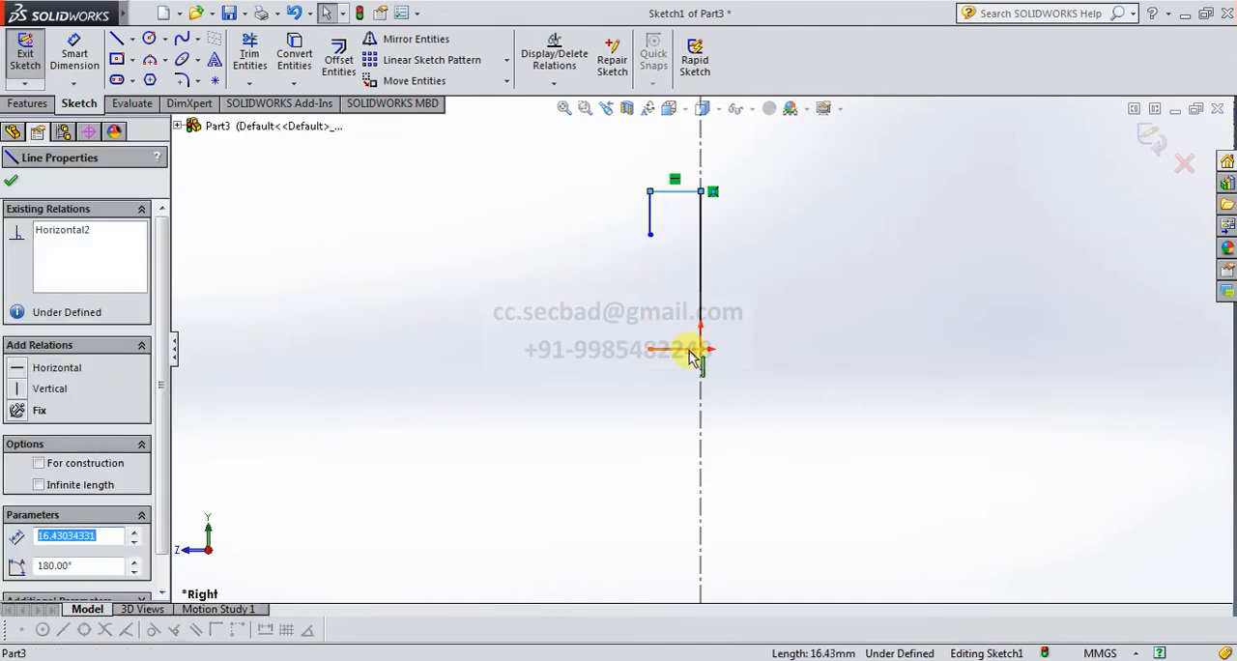
ctrl+click(656, 350)
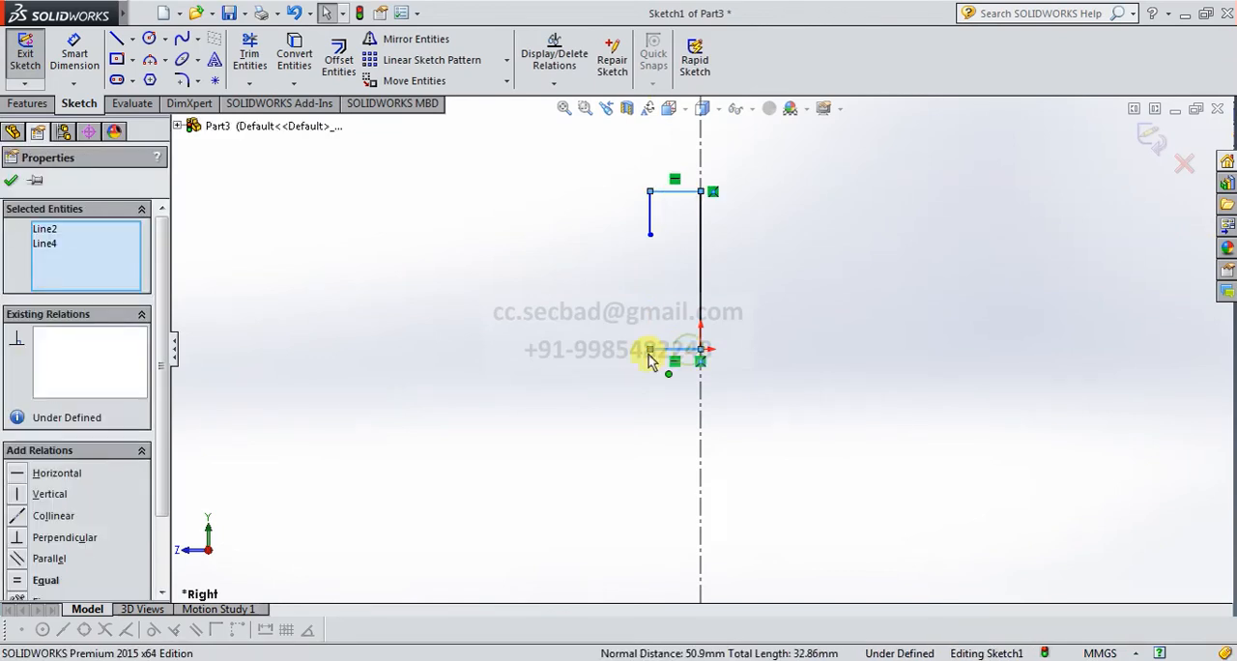
click(25, 582)
click(10, 181)
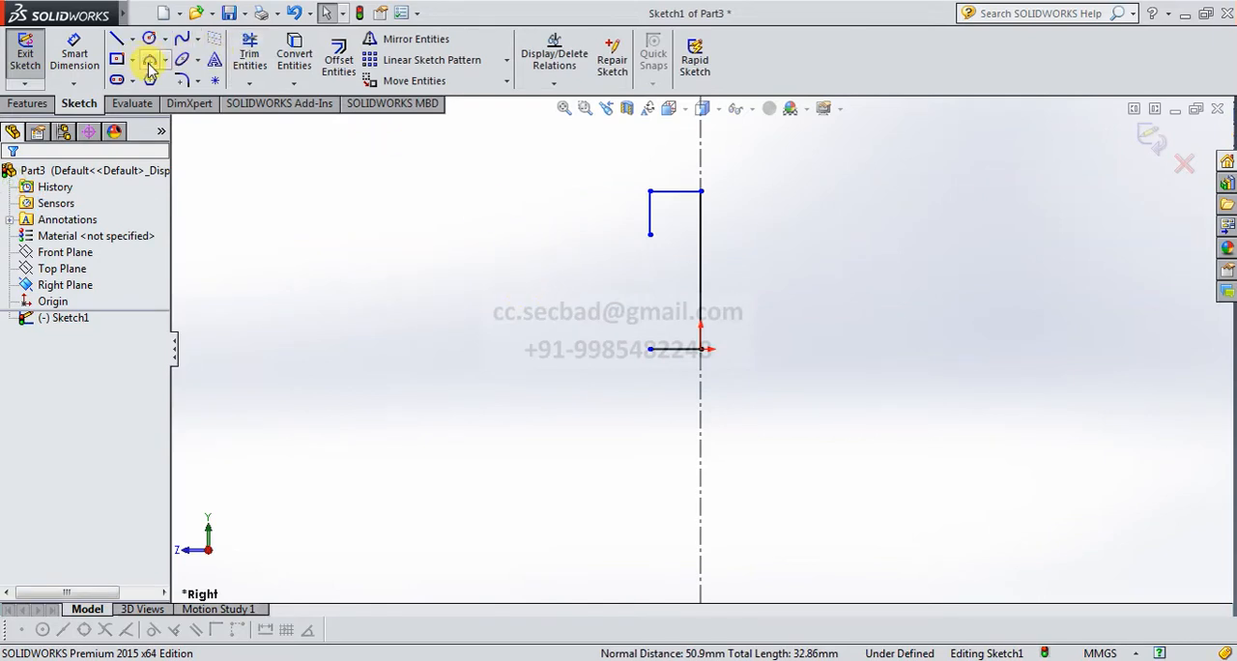
Draw a short vertical line upward from the outer end of the bottom line, leaving a gap below the upper vertical line.
click(117, 41)
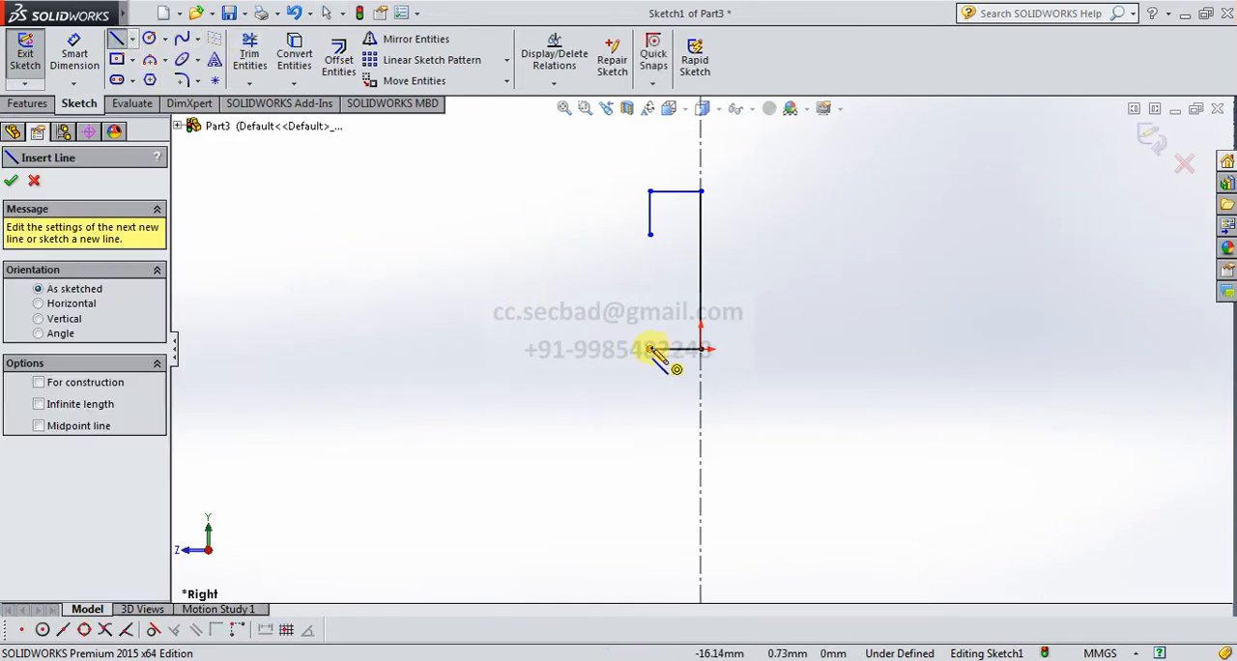
click(651, 349)
click(650, 297)
right_click(596, 319)
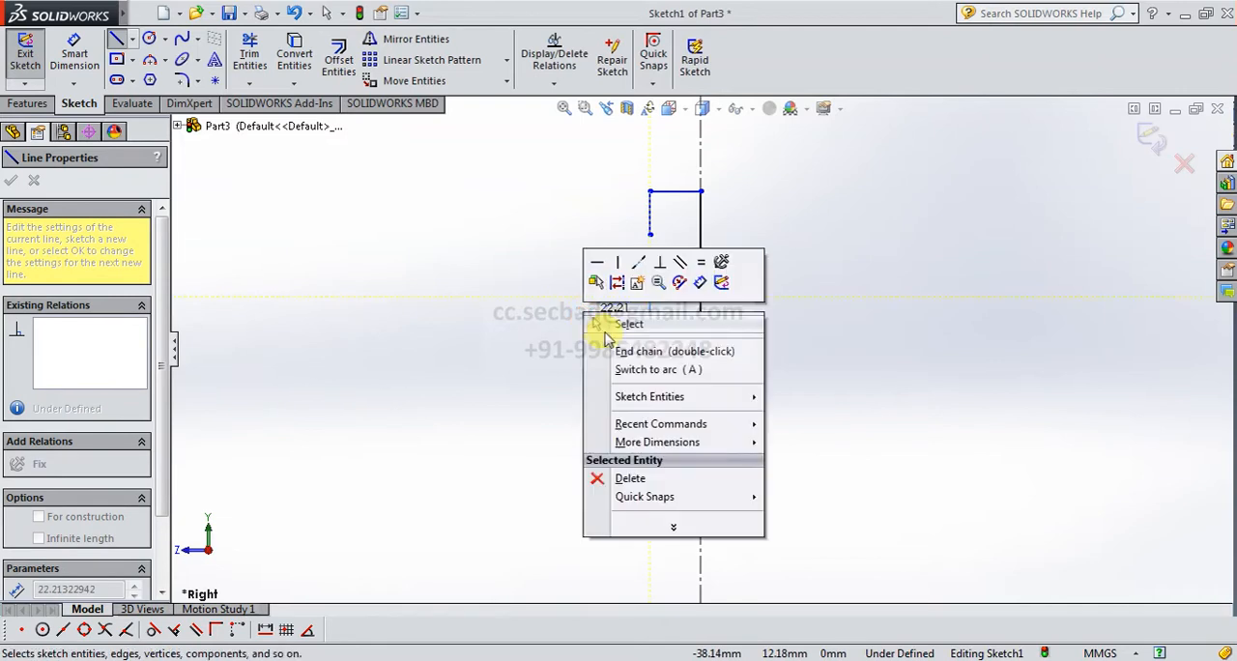
click(605, 326)
Close the profile's outer side with a 3-point arc bulging outward between the free ends of the two short vertical lines.
click(150, 60)
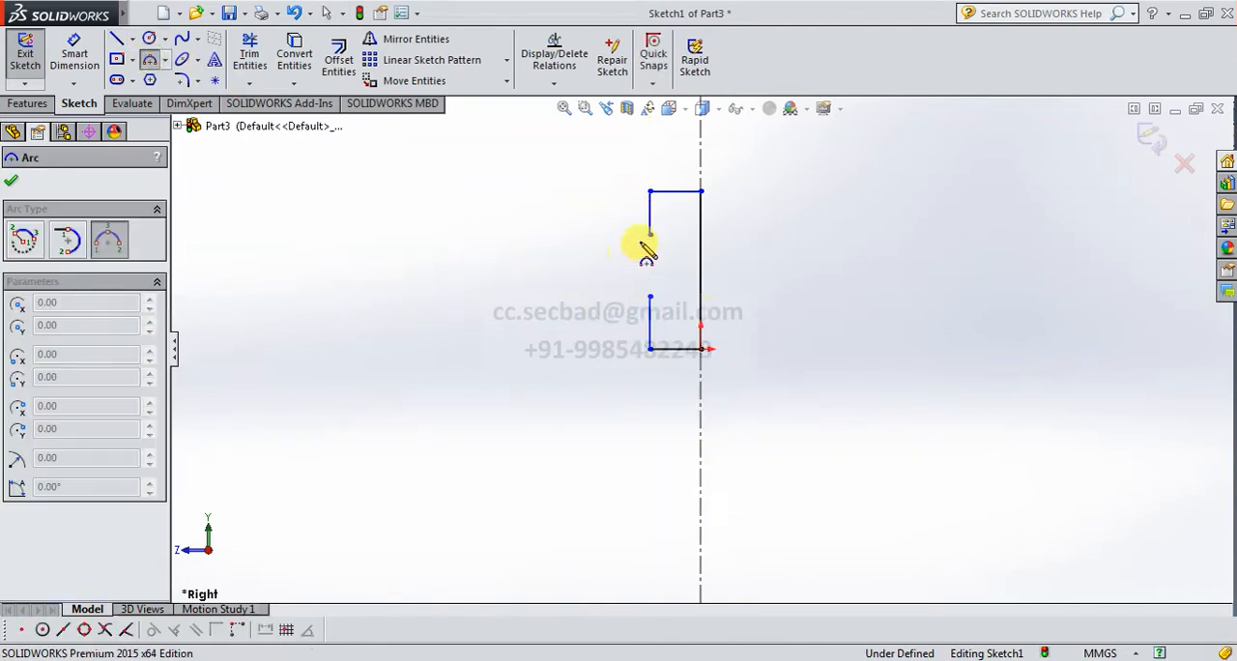
click(650, 234)
click(651, 297)
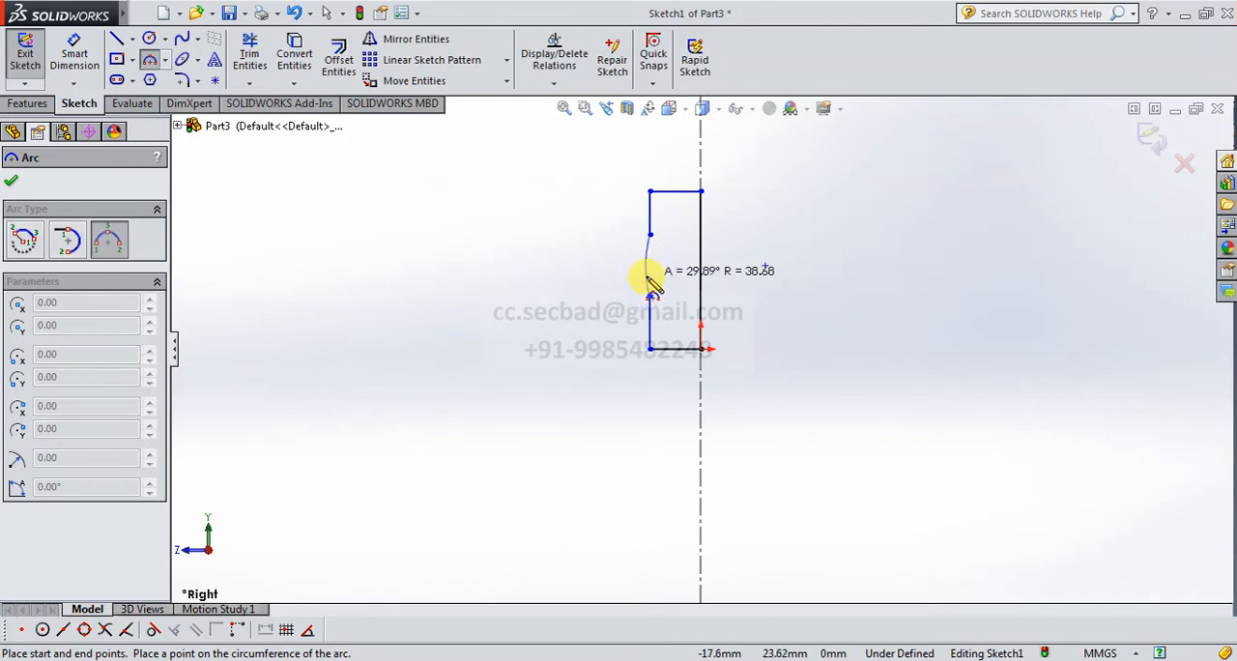
click(646, 273)
right_click(569, 259)
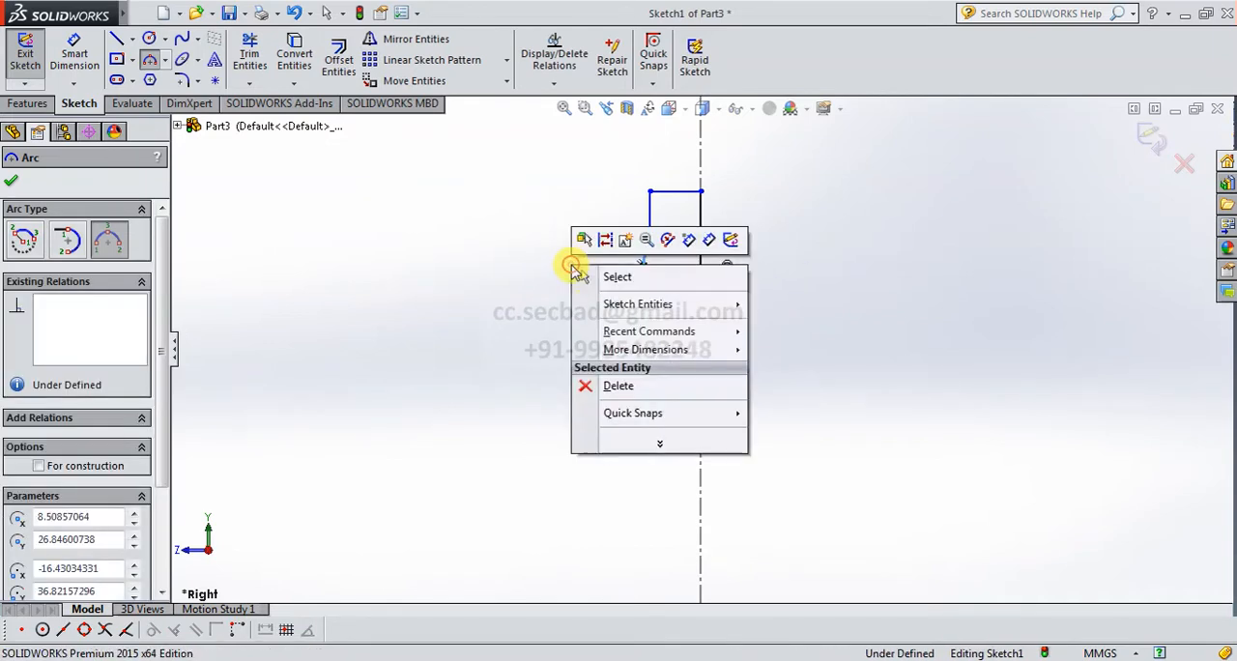
click(591, 274)
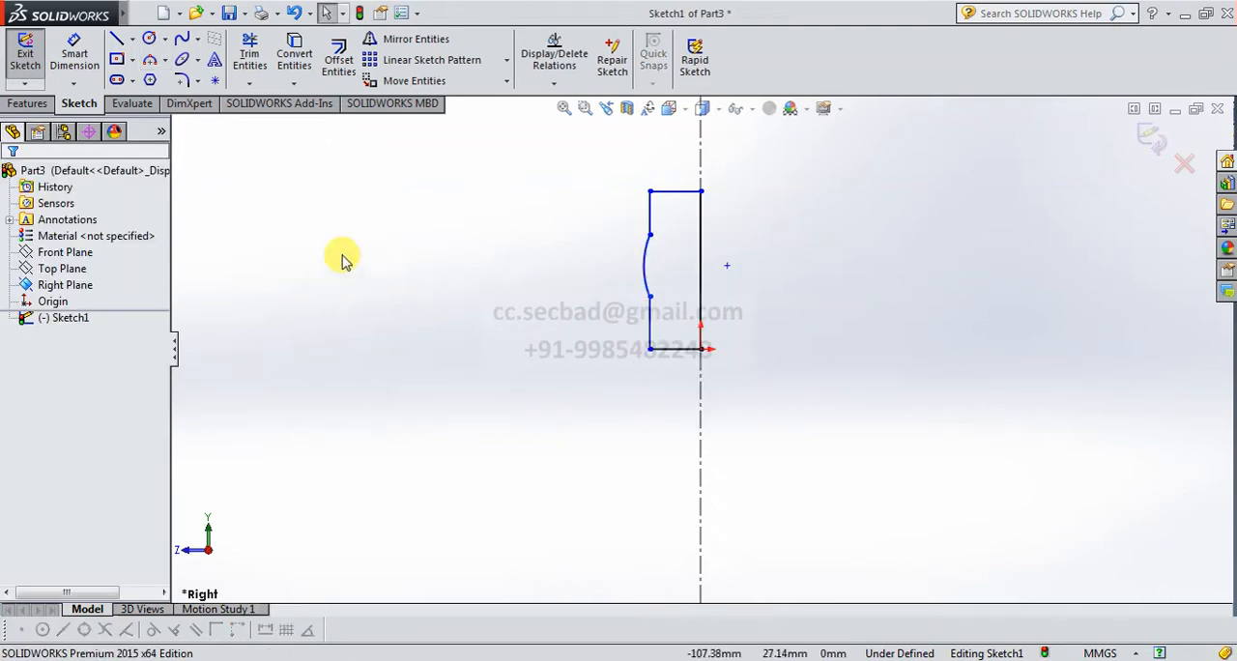
Dimension the profile's height along the centerline as 45 mm and its bottom line as 12.5 mm.
click(75, 53)
click(702, 272)
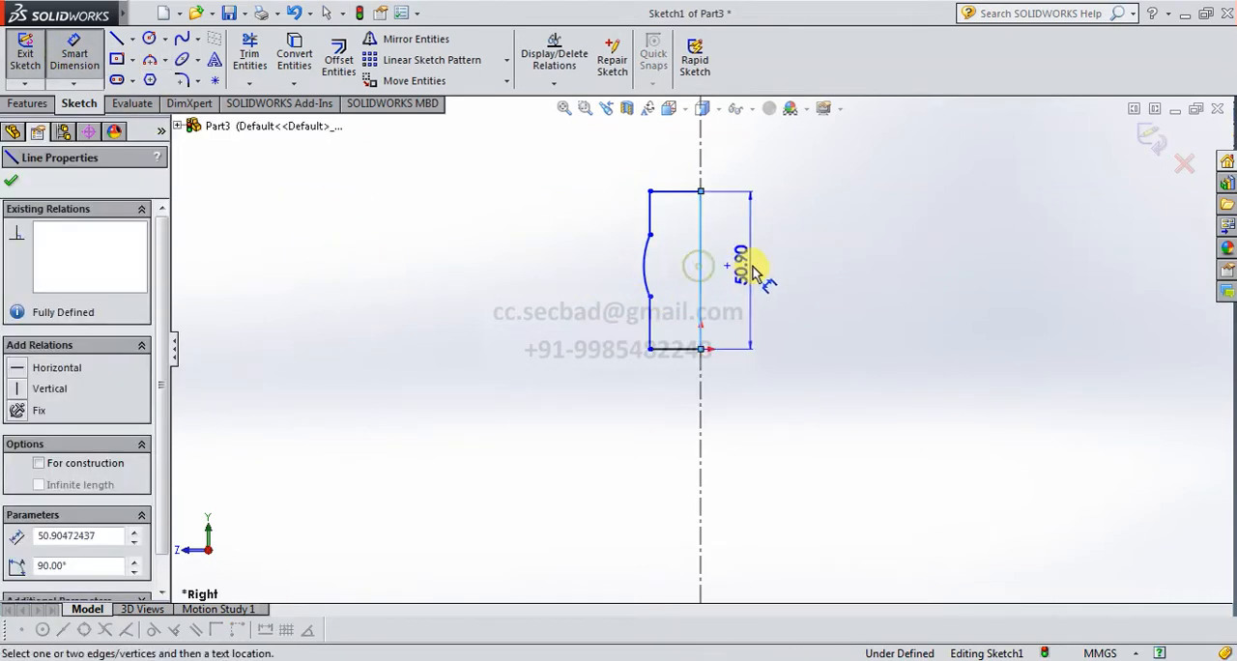
click(754, 273)
text(45)
key(Return)
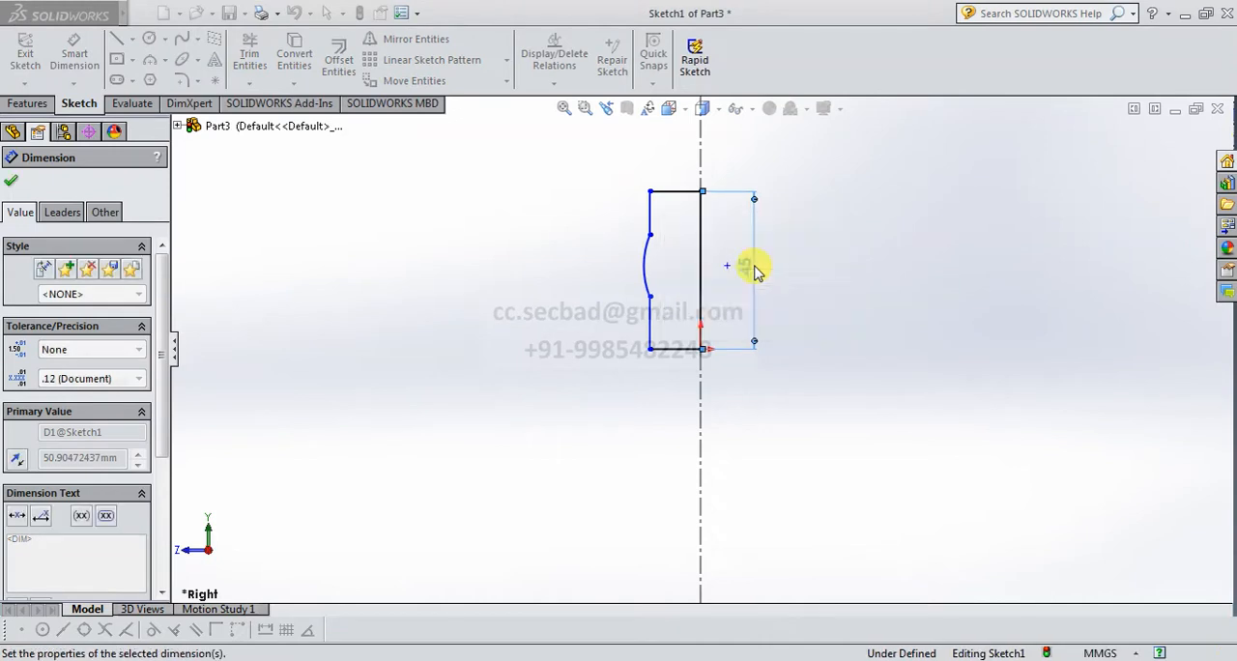
click(679, 353)
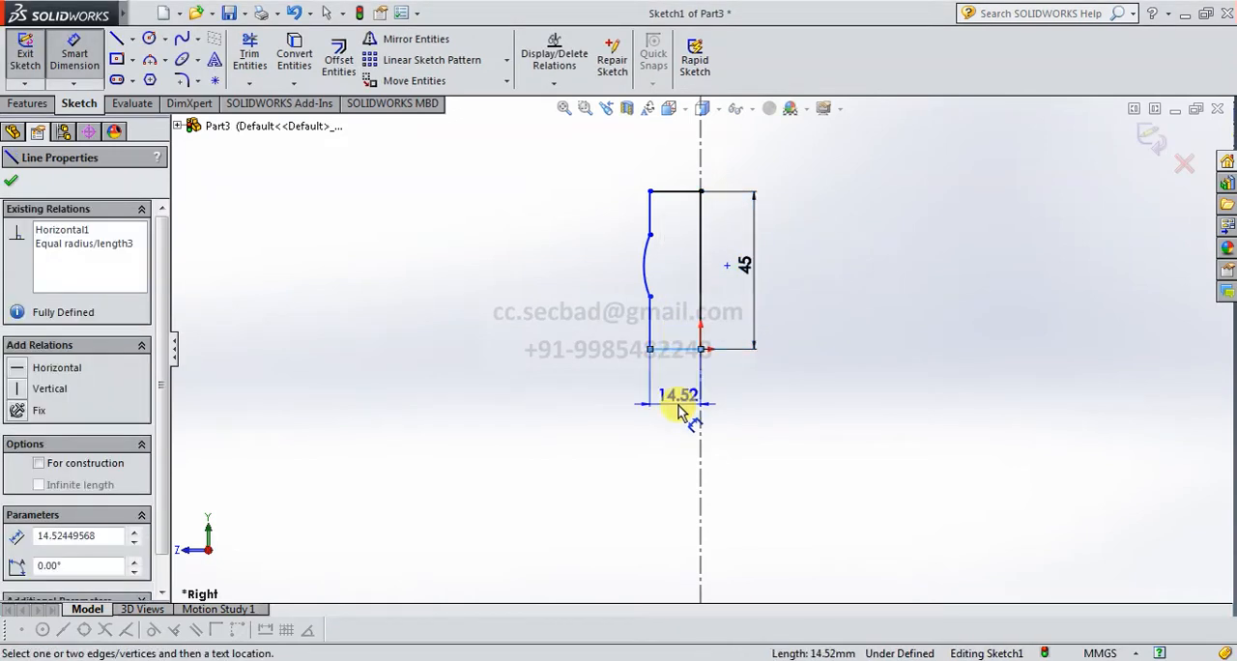
click(684, 408)
text(12.5)
key(Return)
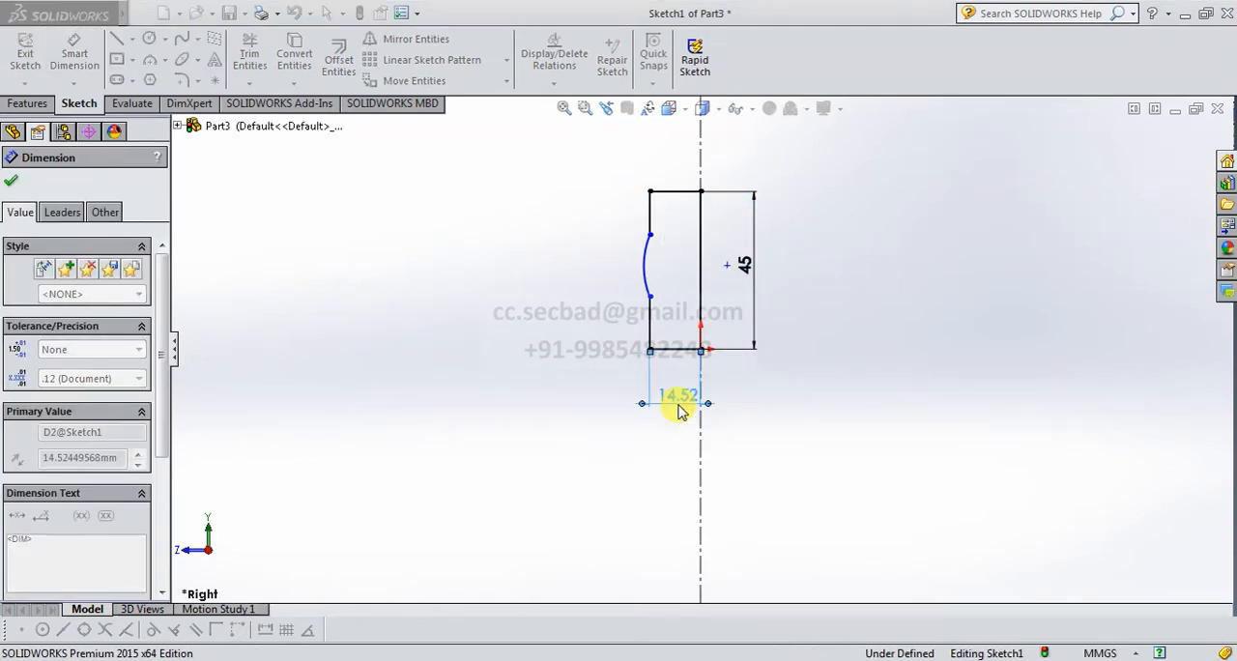
Dimension the upper short vertical line as 10 mm and the vertical distance between the arc's endpoints as 16 mm.
click(653, 203)
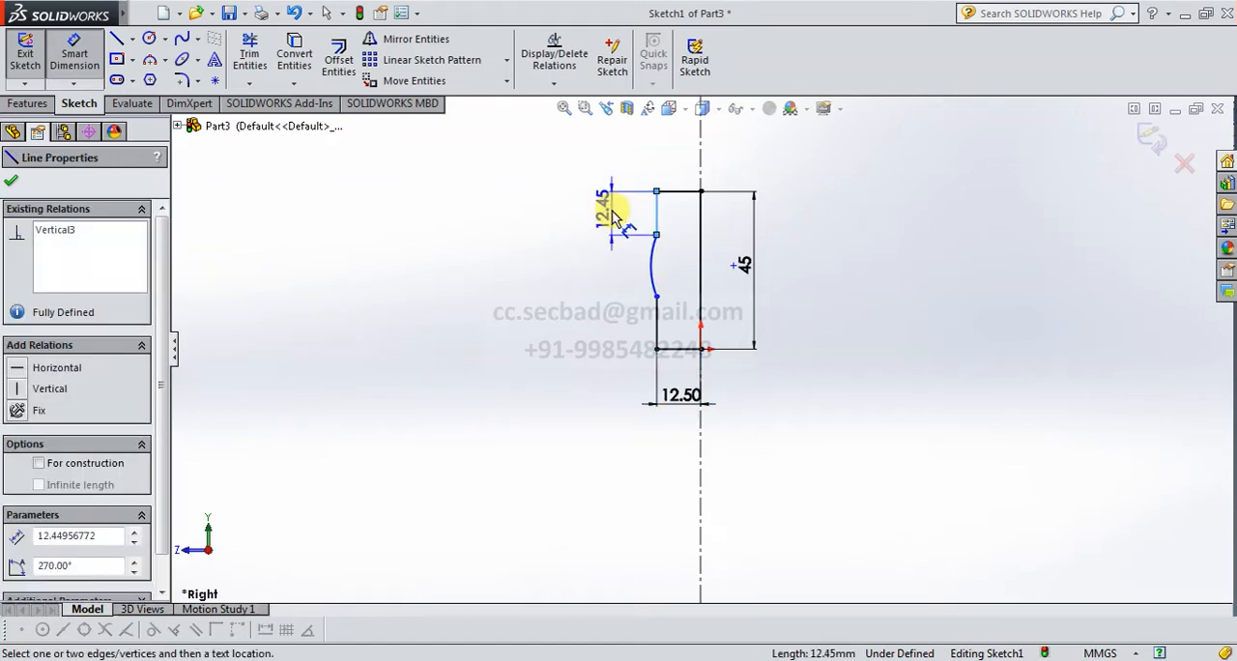
click(615, 203)
text(10)
key(Return)
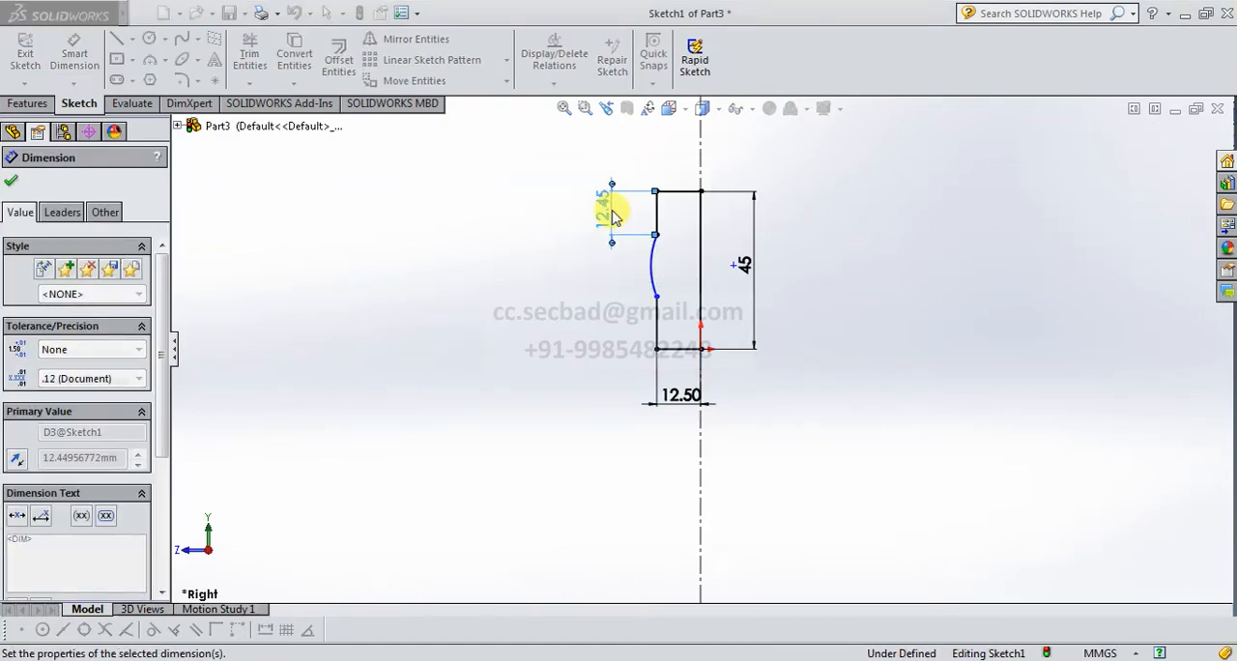
click(656, 228)
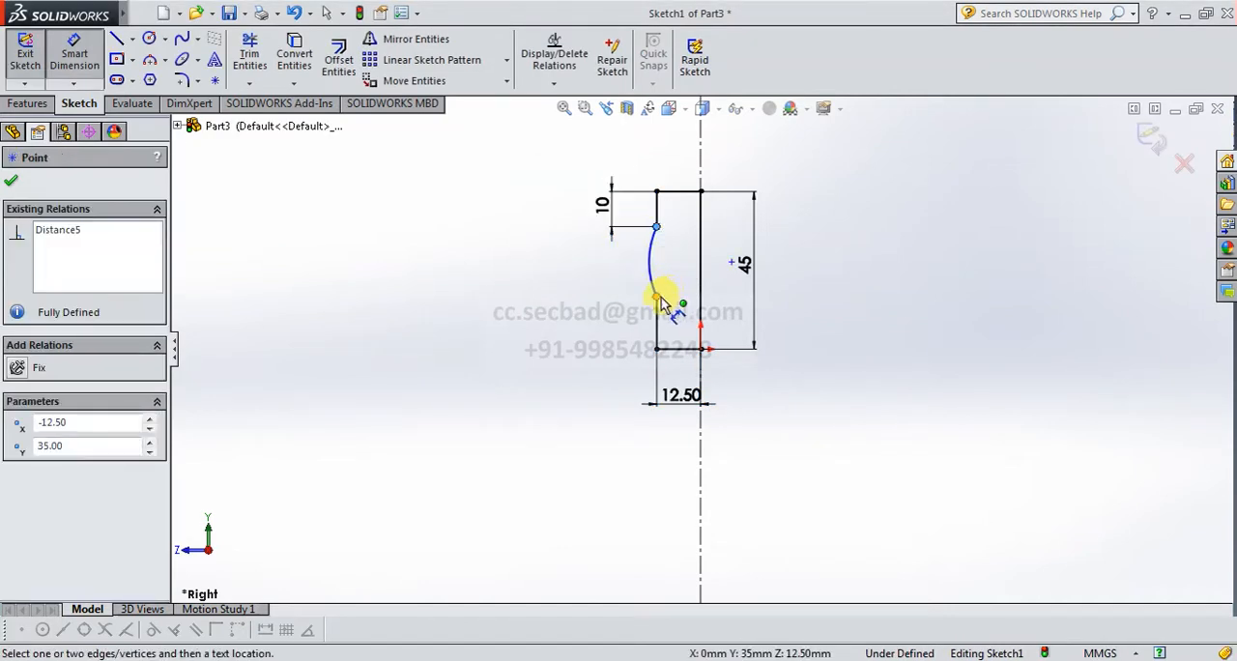
click(658, 295)
click(615, 275)
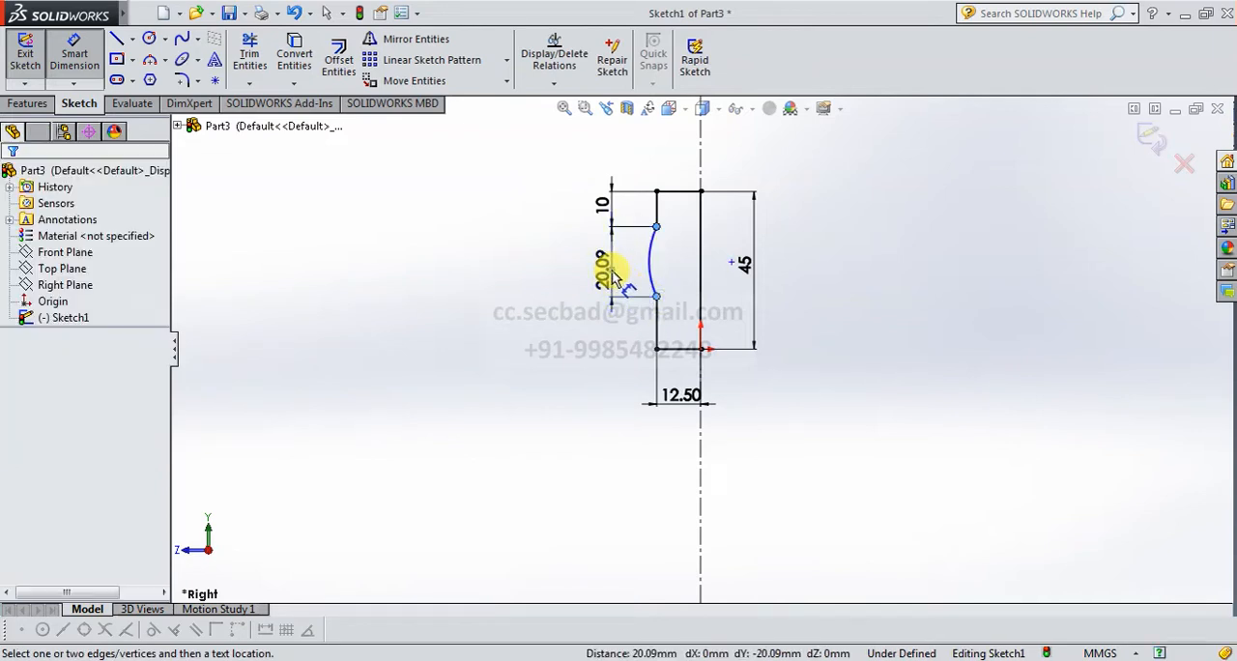
text(16)
key(Return)
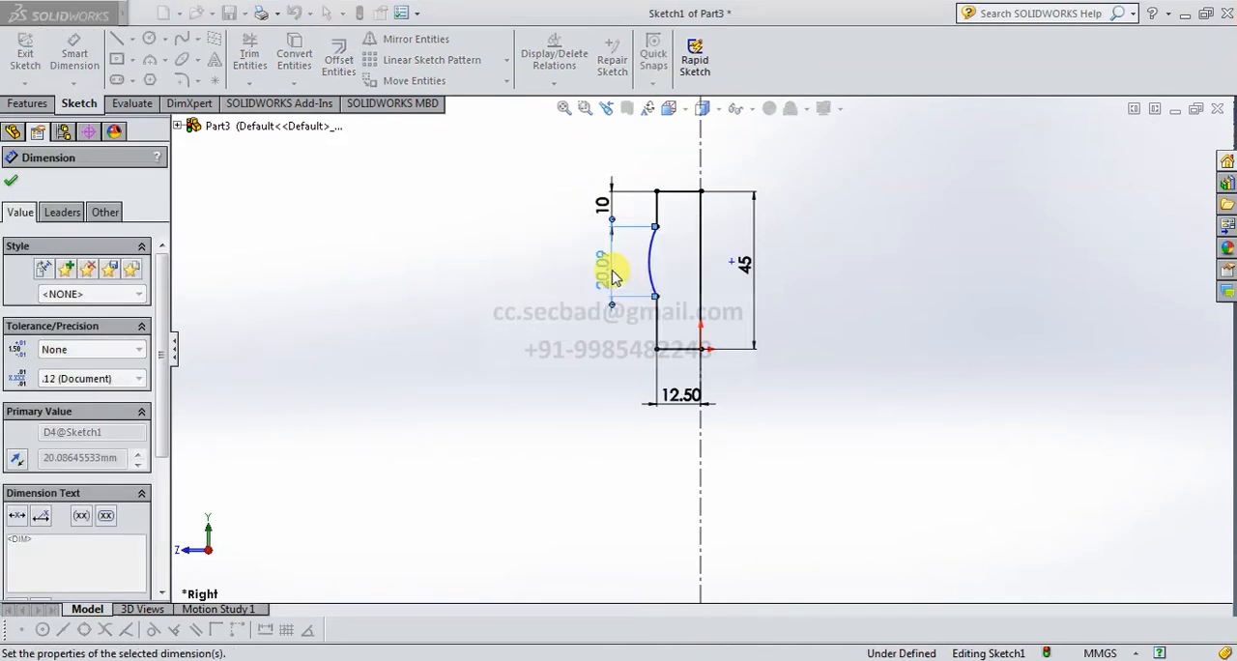
Dimension the outer arc's radius as 10 mm and finish dimensioning.
click(653, 254)
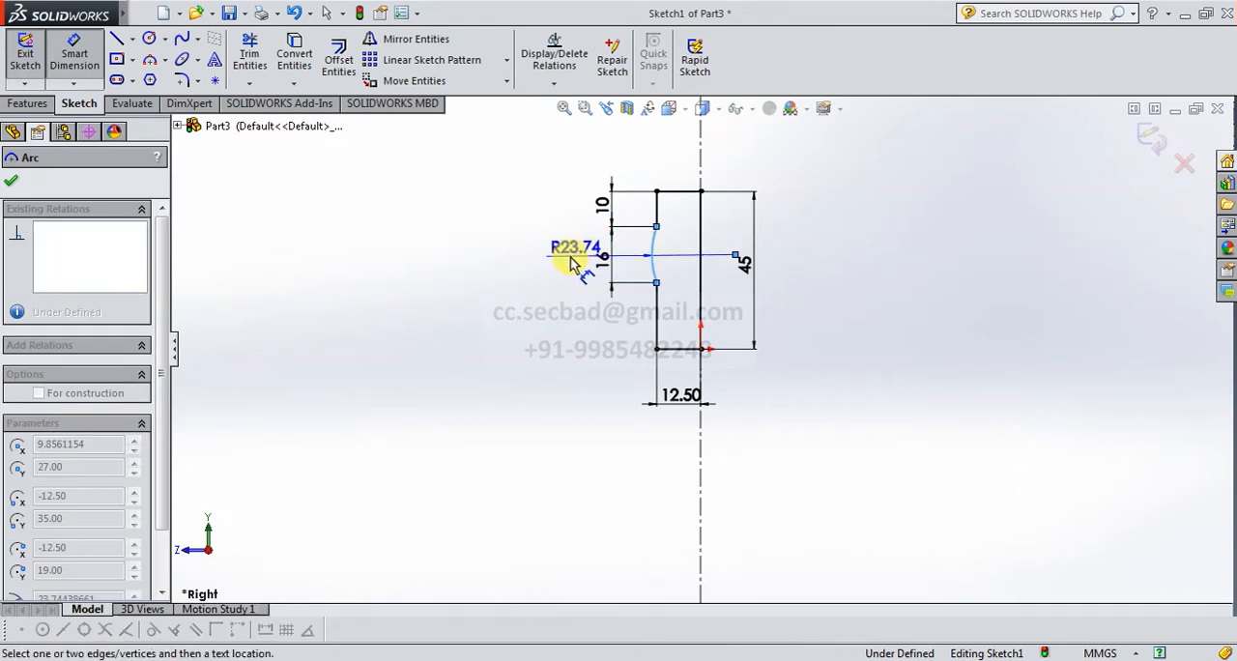
click(573, 261)
text(10)
key(Return)
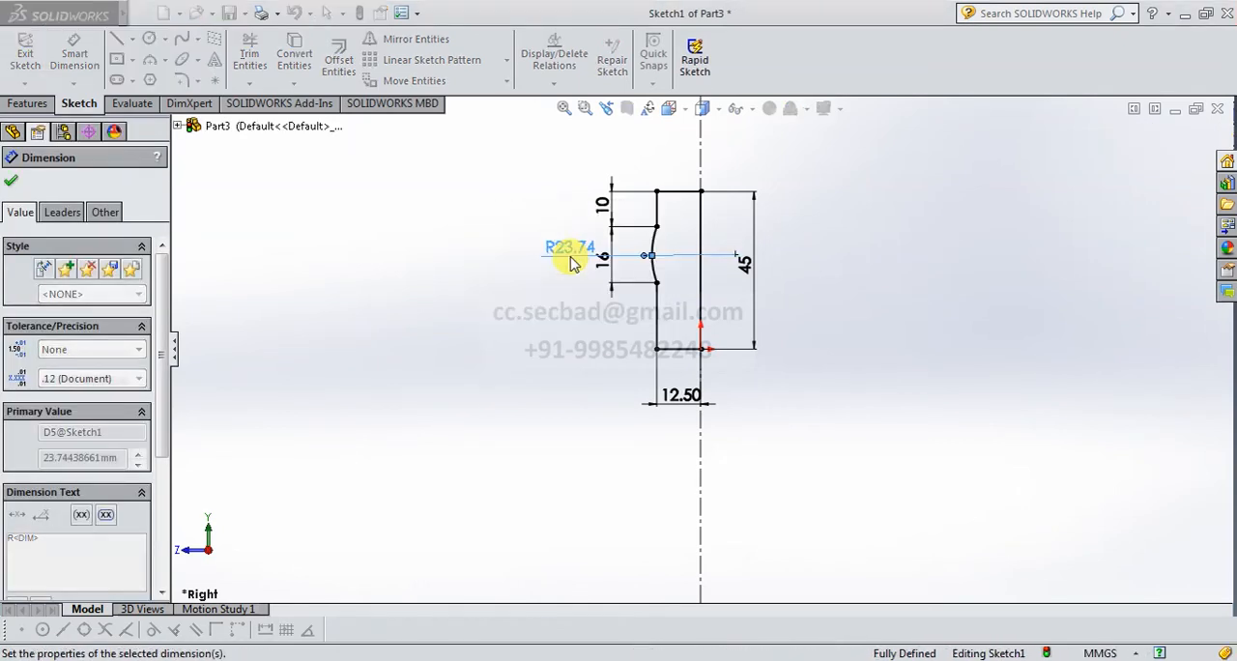
click(11, 183)
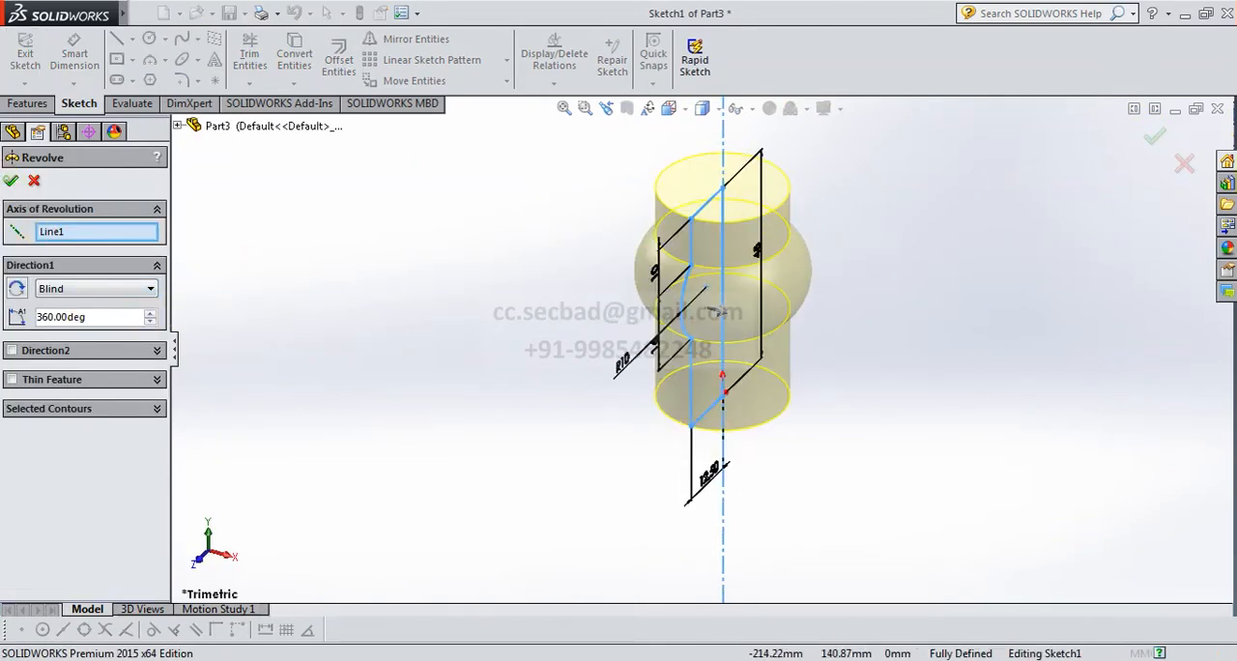
Revolve the closed profile 360 degrees, Blind, around the vertical centerline.
click(11, 183)
scroll(706, 306, up, 3)
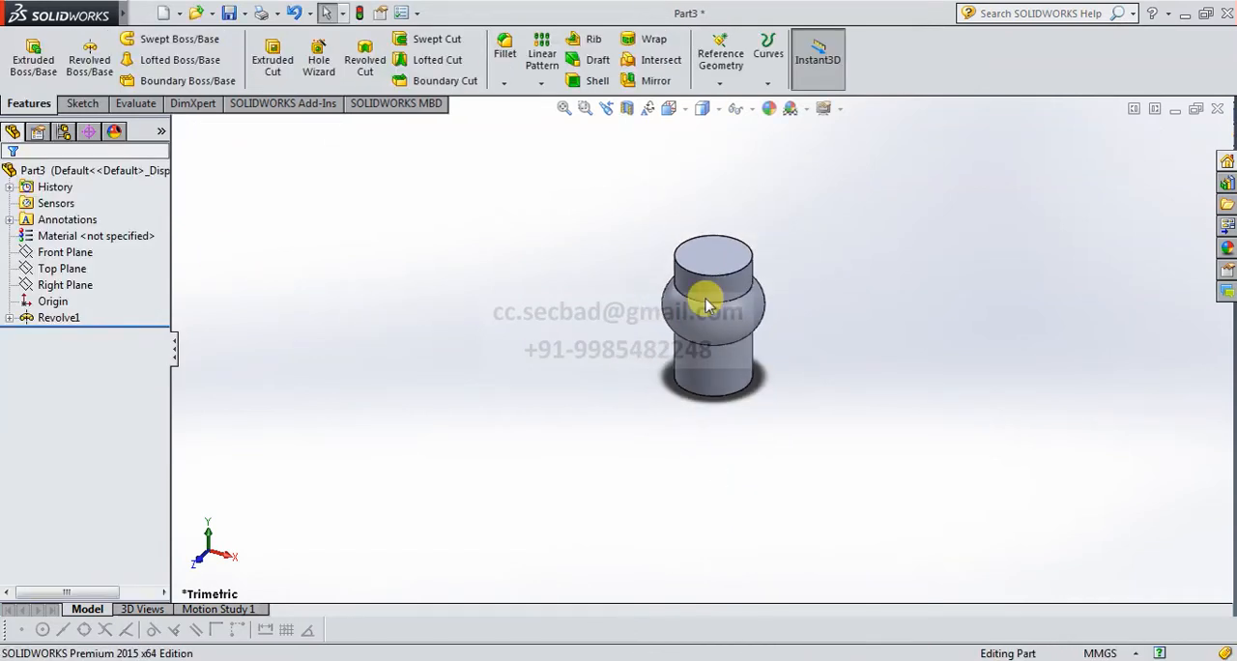
scroll(727, 243, down, 3)
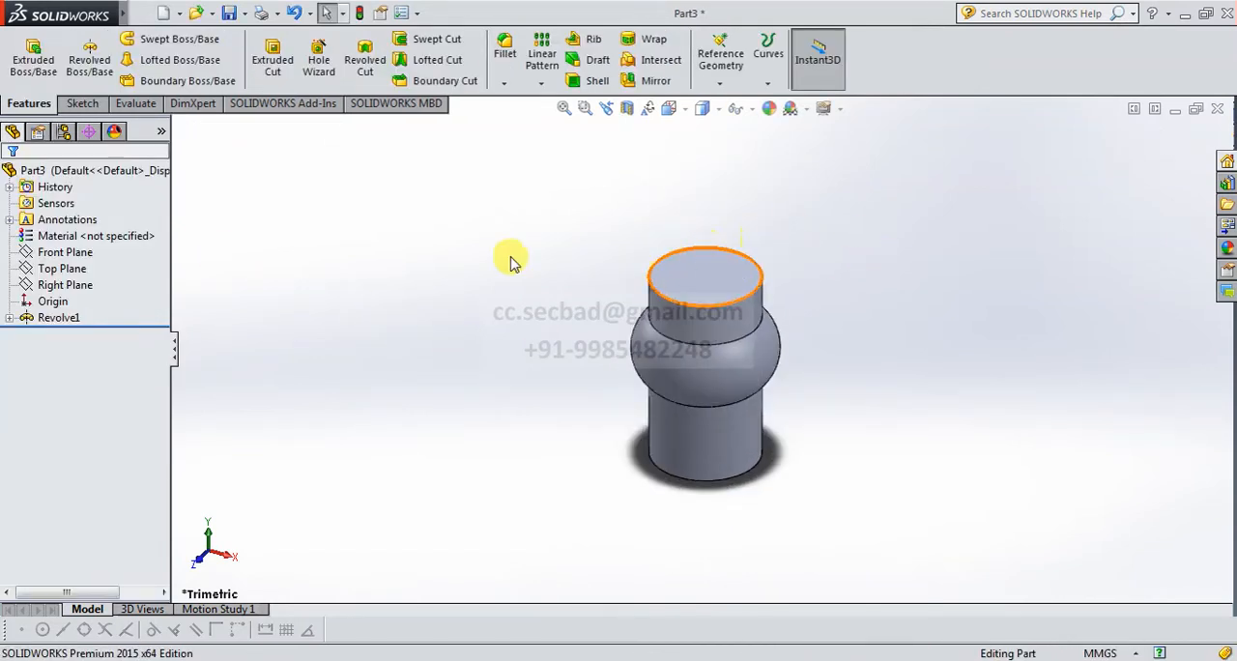
Start a Revolved Boss/Base sketch on the Right Plane and view it face-on.
click(90, 66)
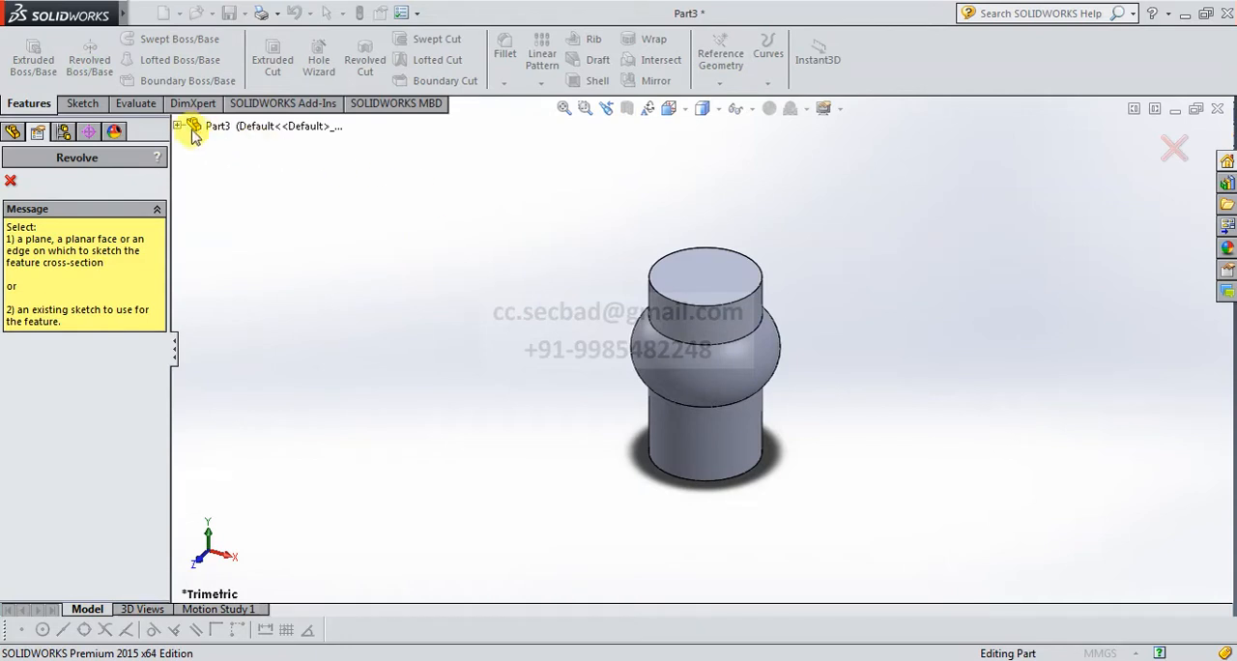
click(178, 127)
click(220, 235)
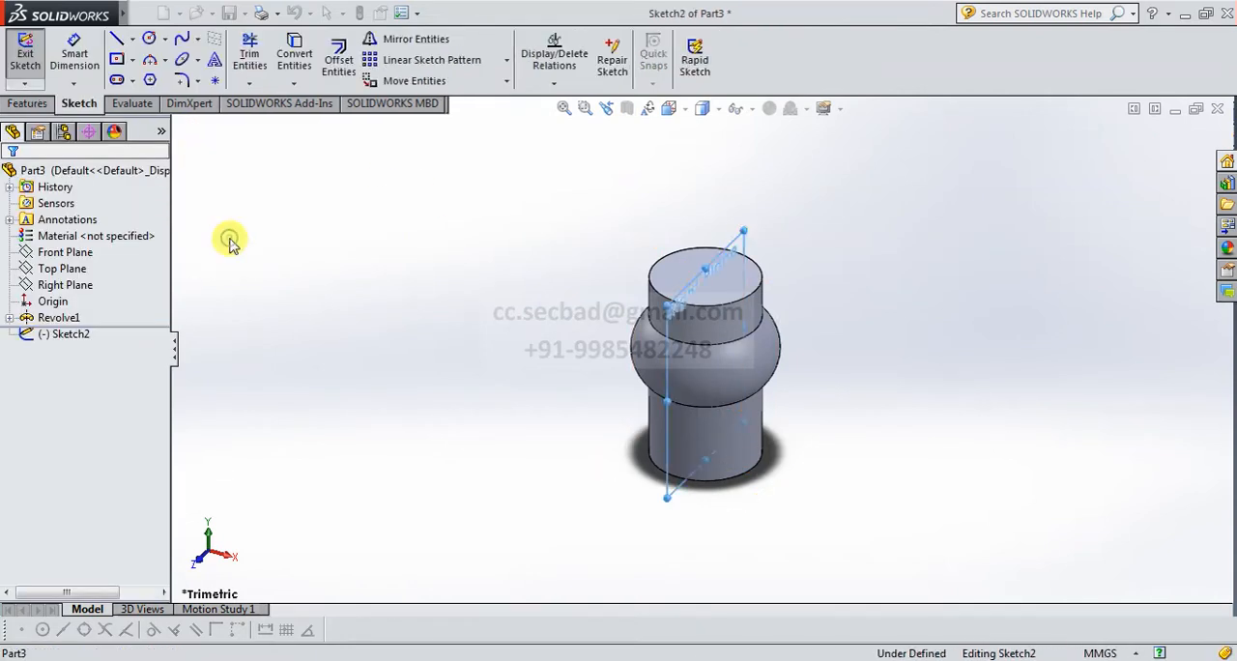
click(668, 109)
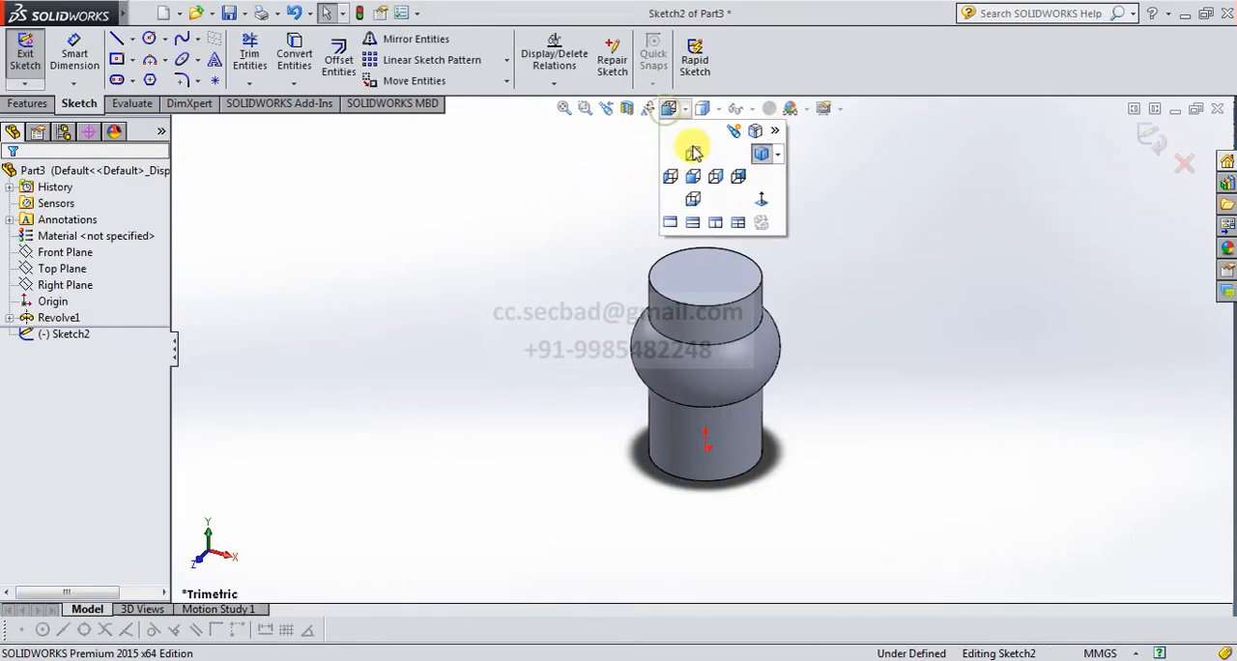
click(754, 197)
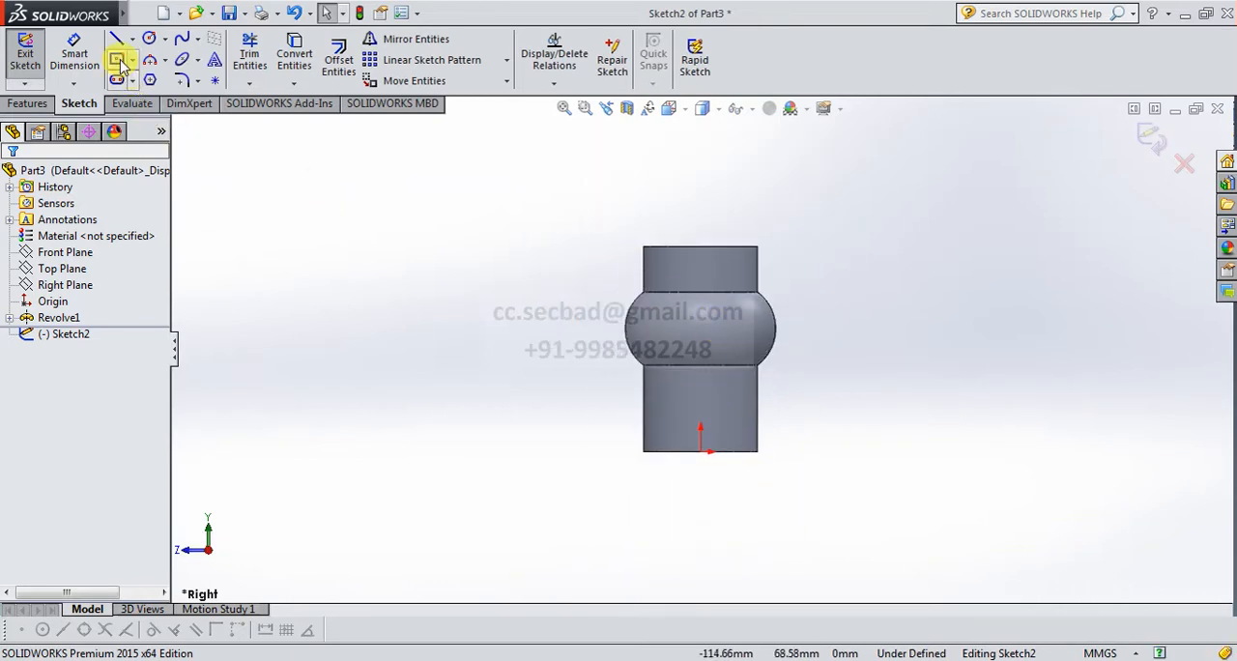
Sketch an infinite-length vertical construction line through the origin.
click(132, 40)
click(141, 76)
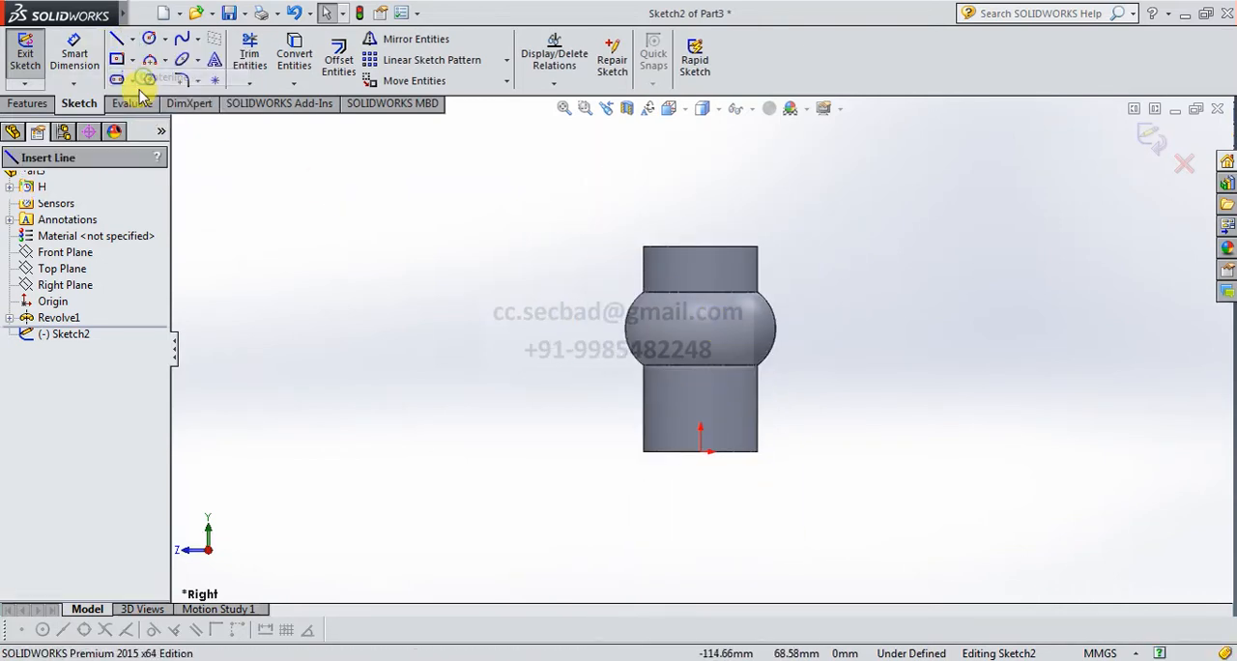
click(60, 323)
click(60, 415)
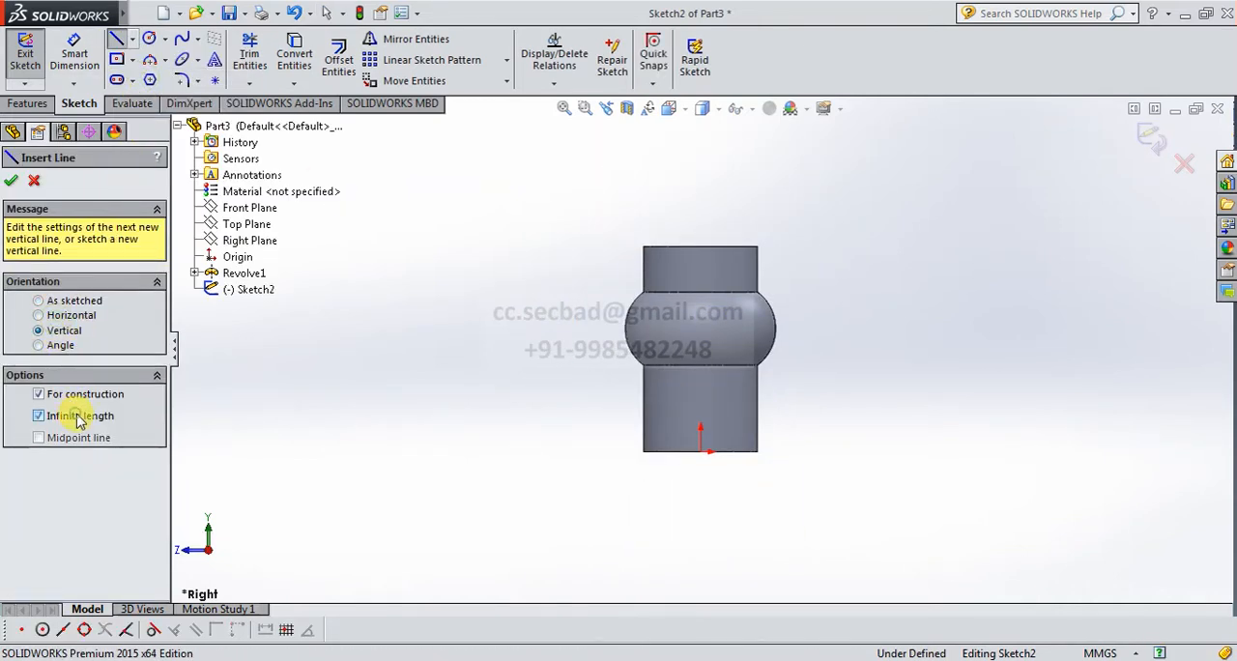
click(713, 469)
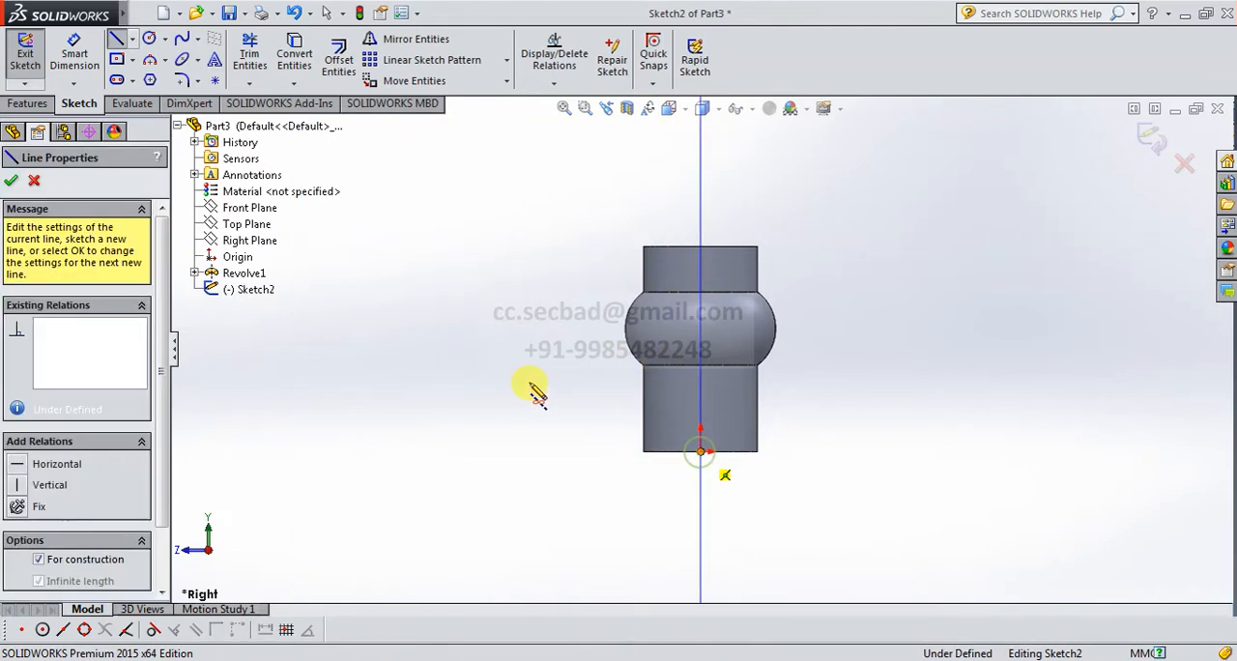
right_click(517, 377)
click(547, 394)
Sketch a horizontal straight slot, about 17 mm between centers and 9 mm wide, above and to one side of the body.
scroll(684, 290, up, 3)
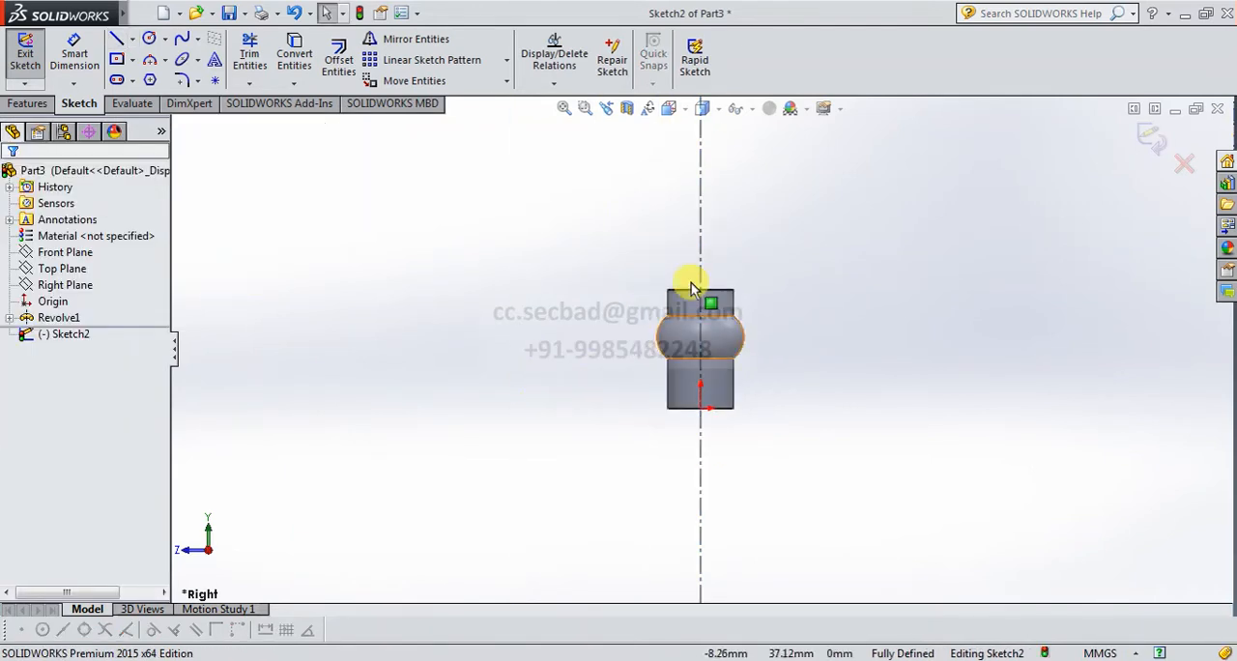
scroll(692, 259, down, 2)
click(133, 81)
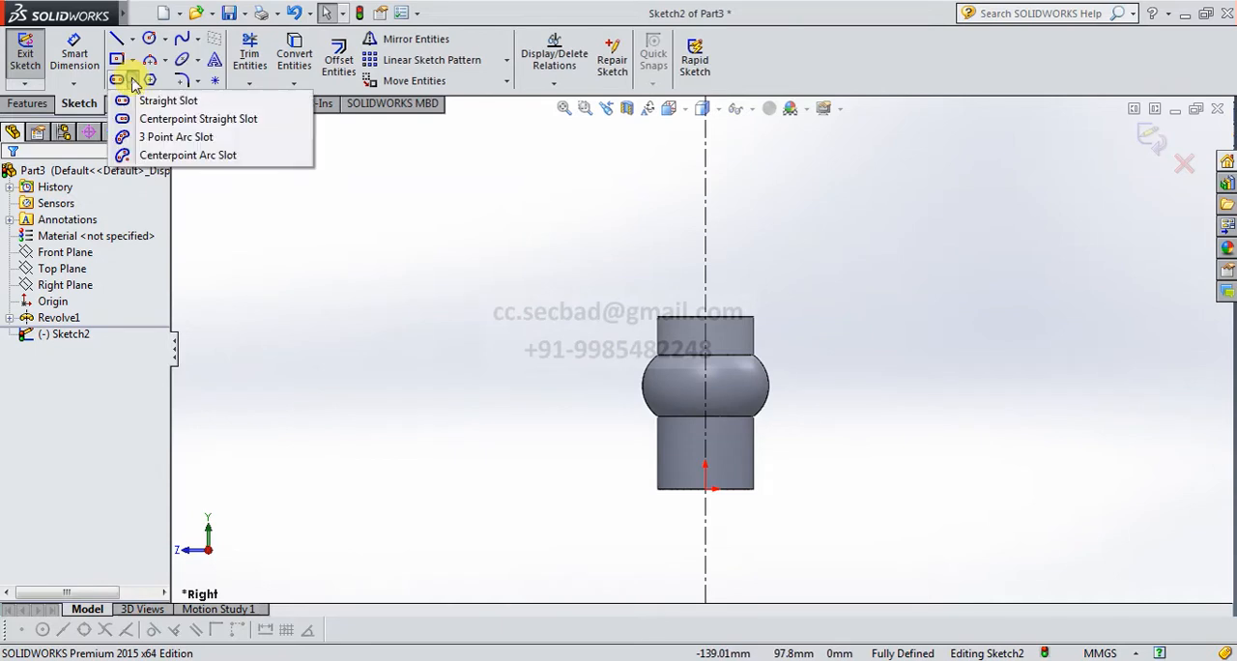
click(159, 94)
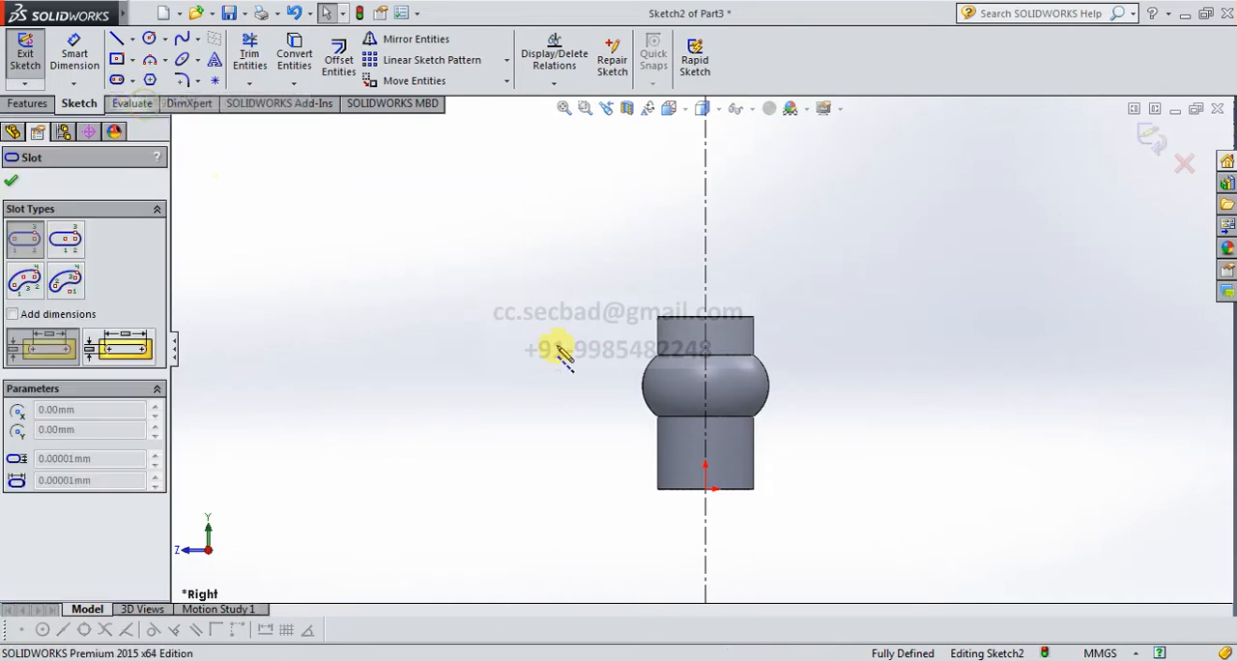
click(460, 263)
click(524, 264)
click(510, 248)
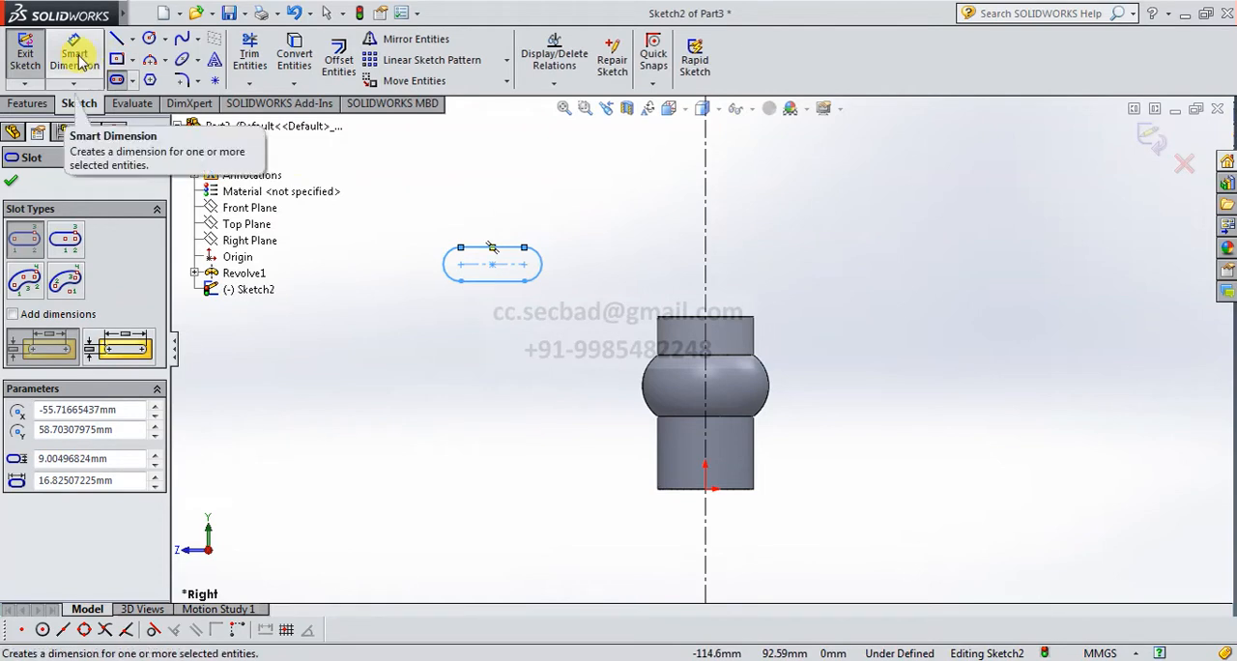
Dimension the slot's overall height as 25 mm and its center-to-center length as 5 mm.
click(78, 60)
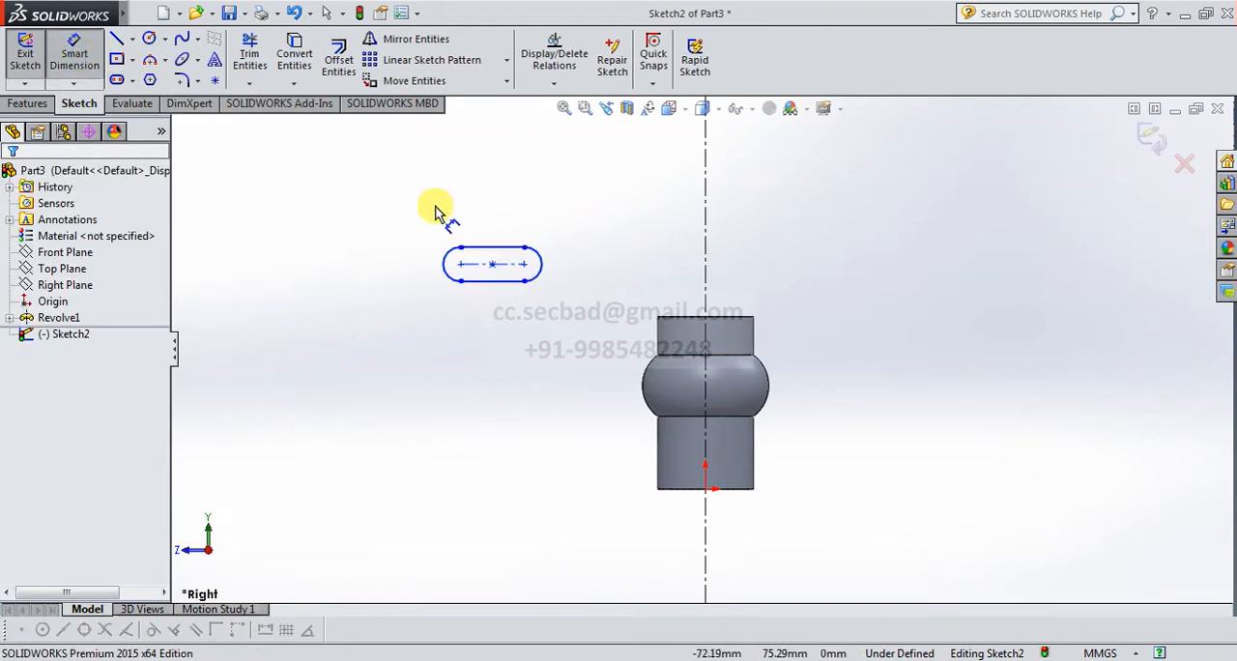
click(505, 248)
click(506, 282)
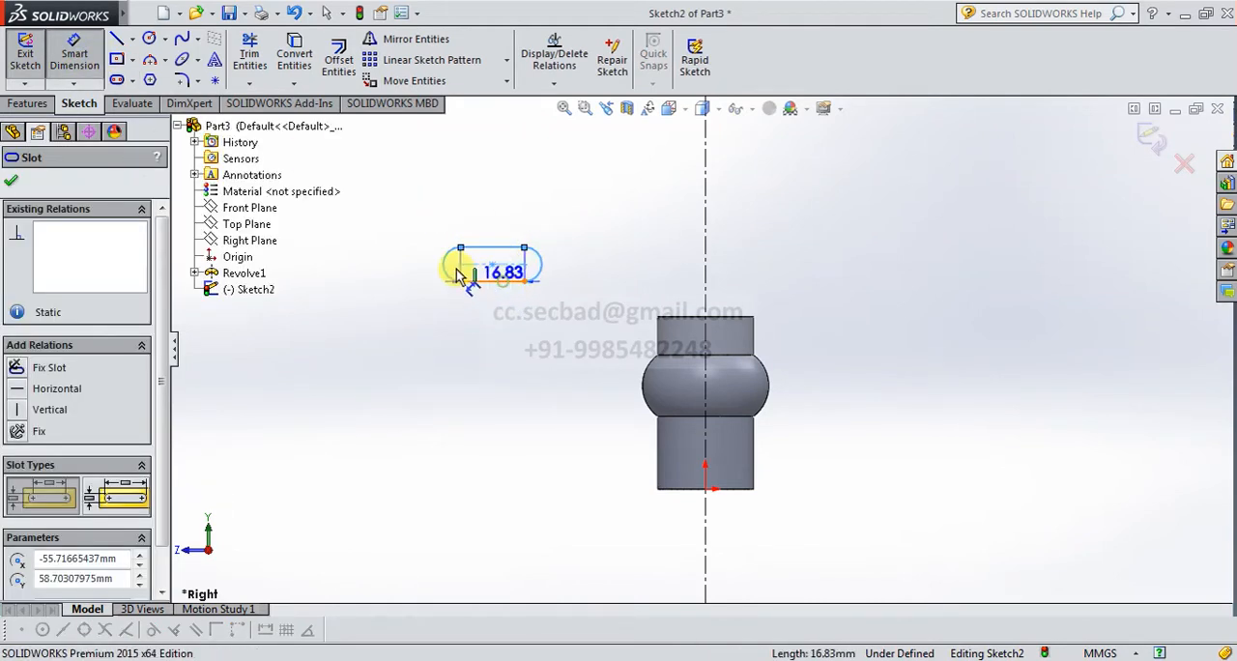
click(417, 261)
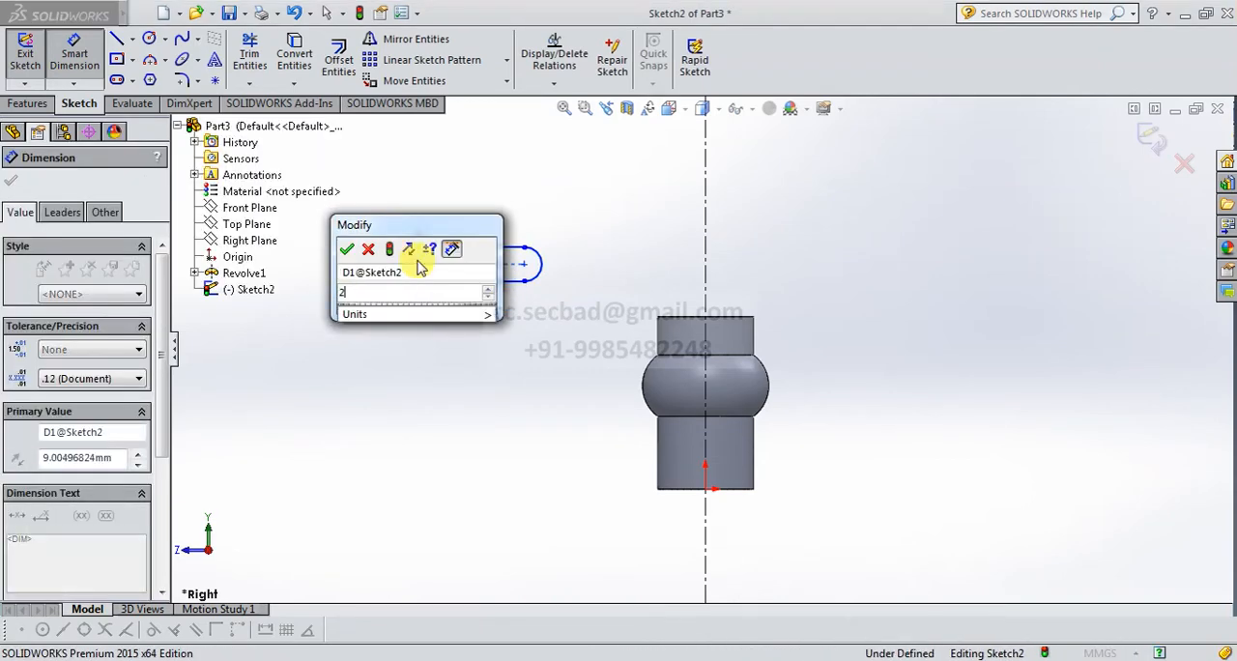
text(25)
key(Return)
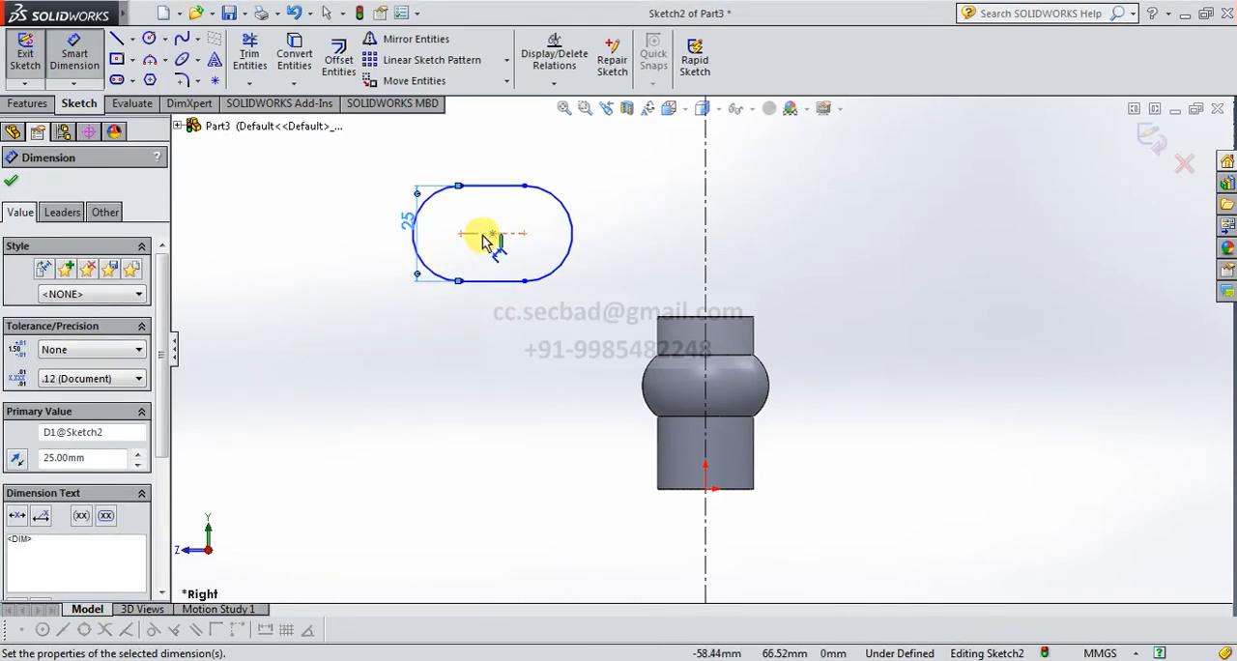
click(484, 234)
click(492, 160)
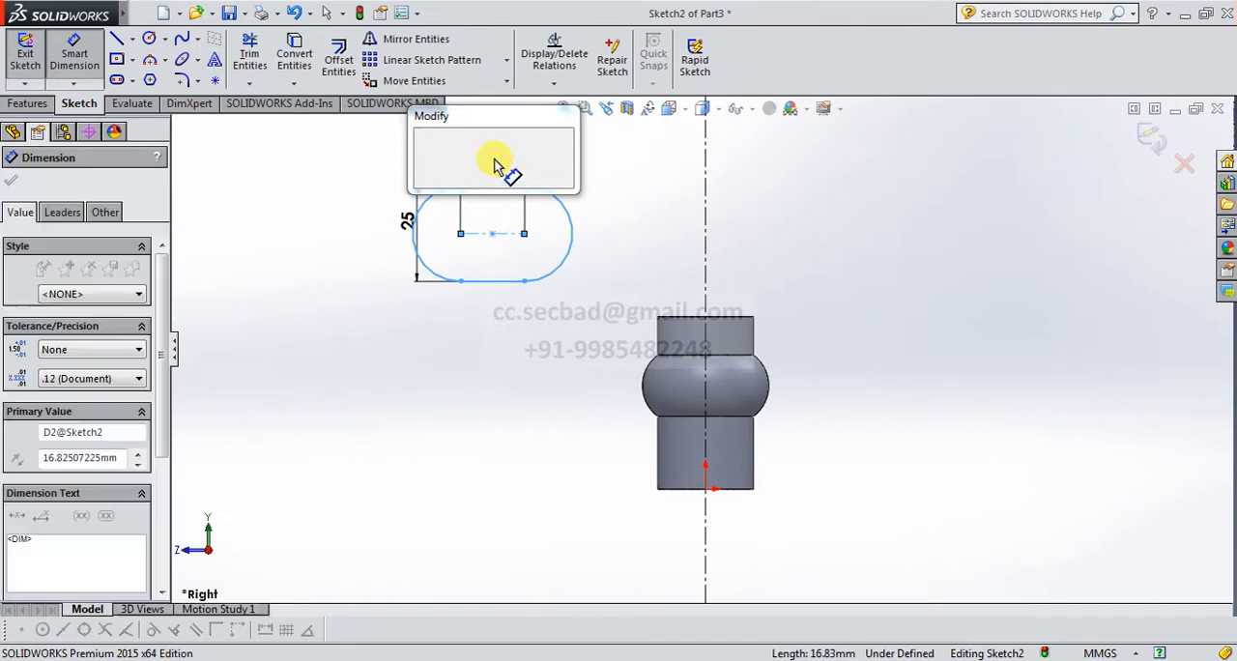
text(5)
key(Return)
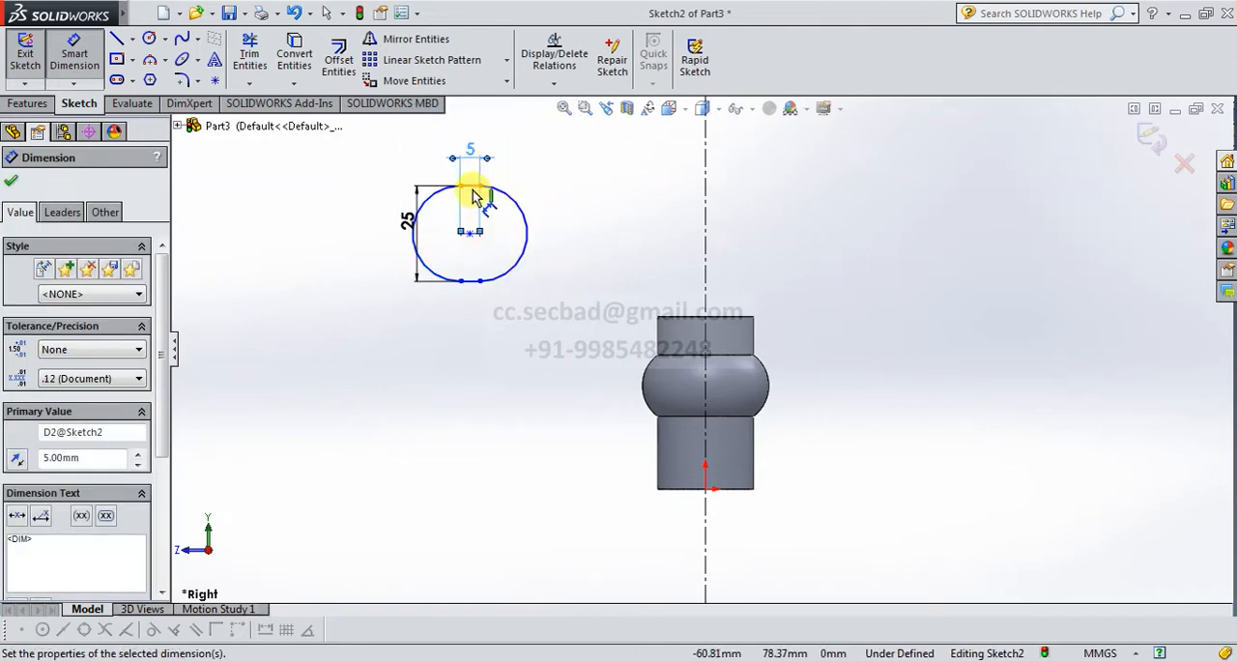
Dimension the vertical distance from the slot's center line to the body's top edge as 6 mm.
scroll(471, 242, down, 3)
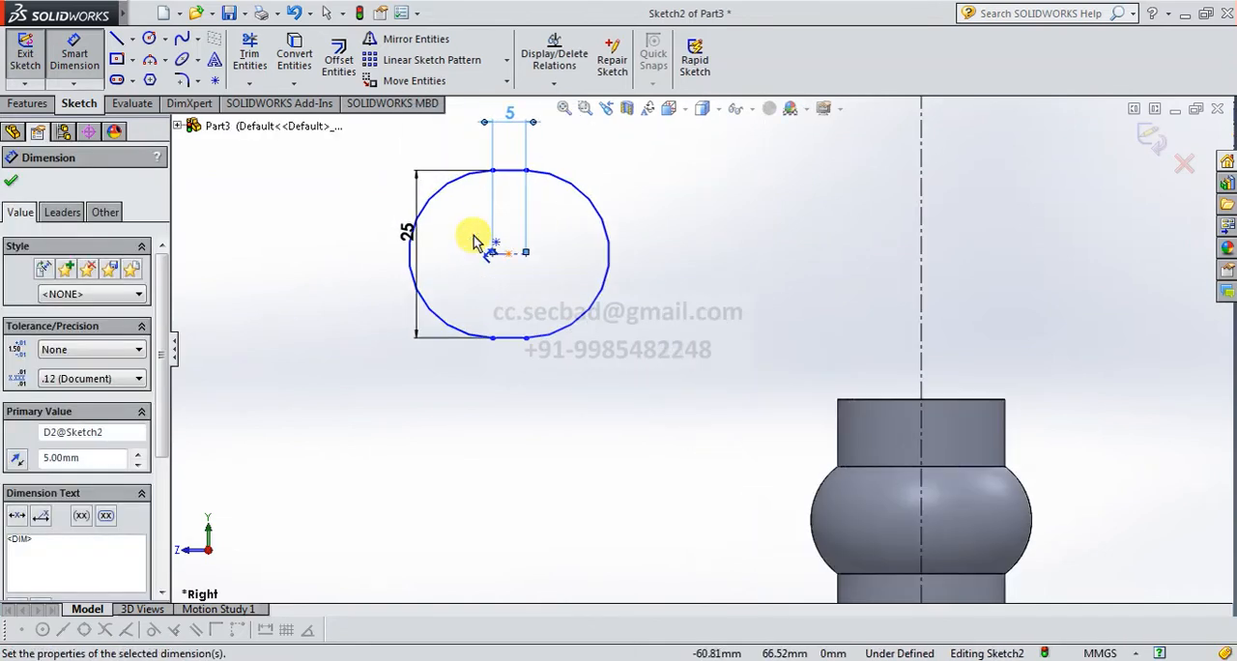
click(559, 277)
scroll(566, 290, up, 3)
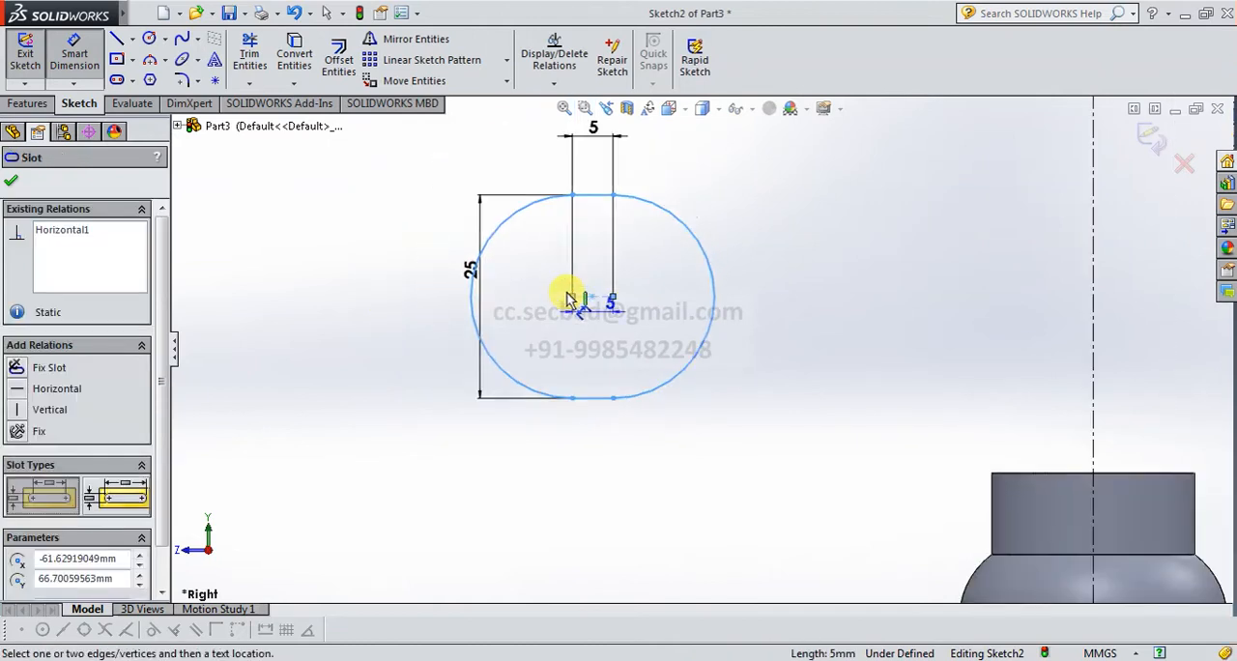
click(956, 440)
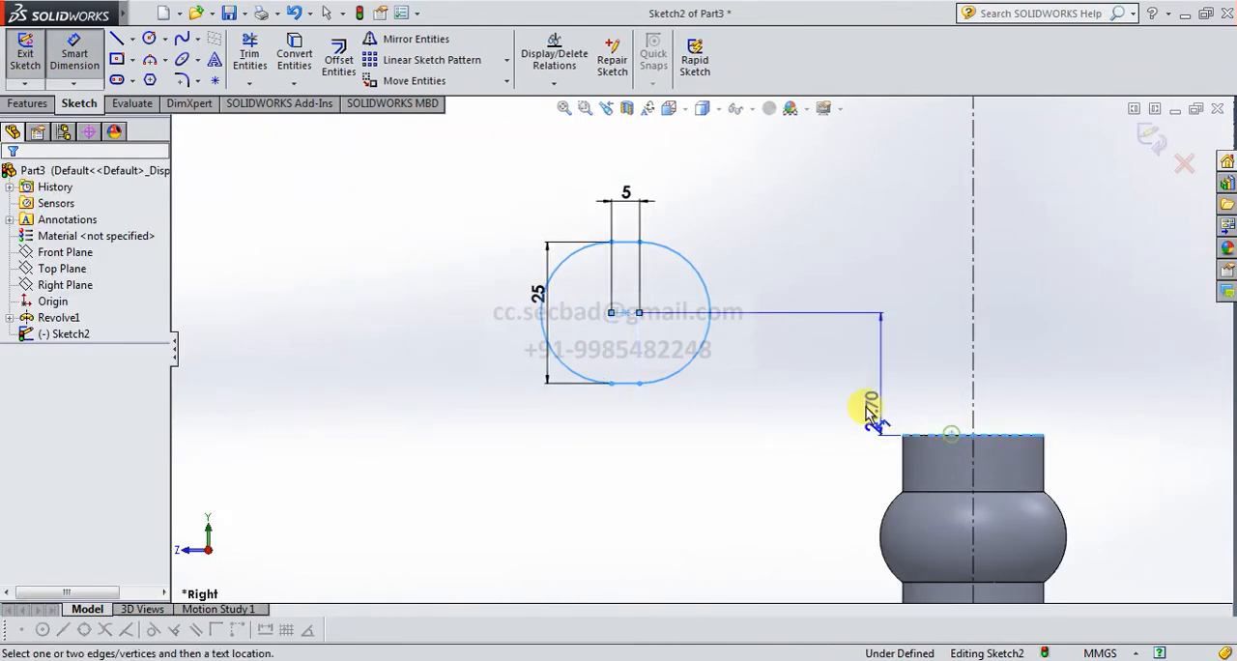
click(835, 381)
text(6)
key(Return)
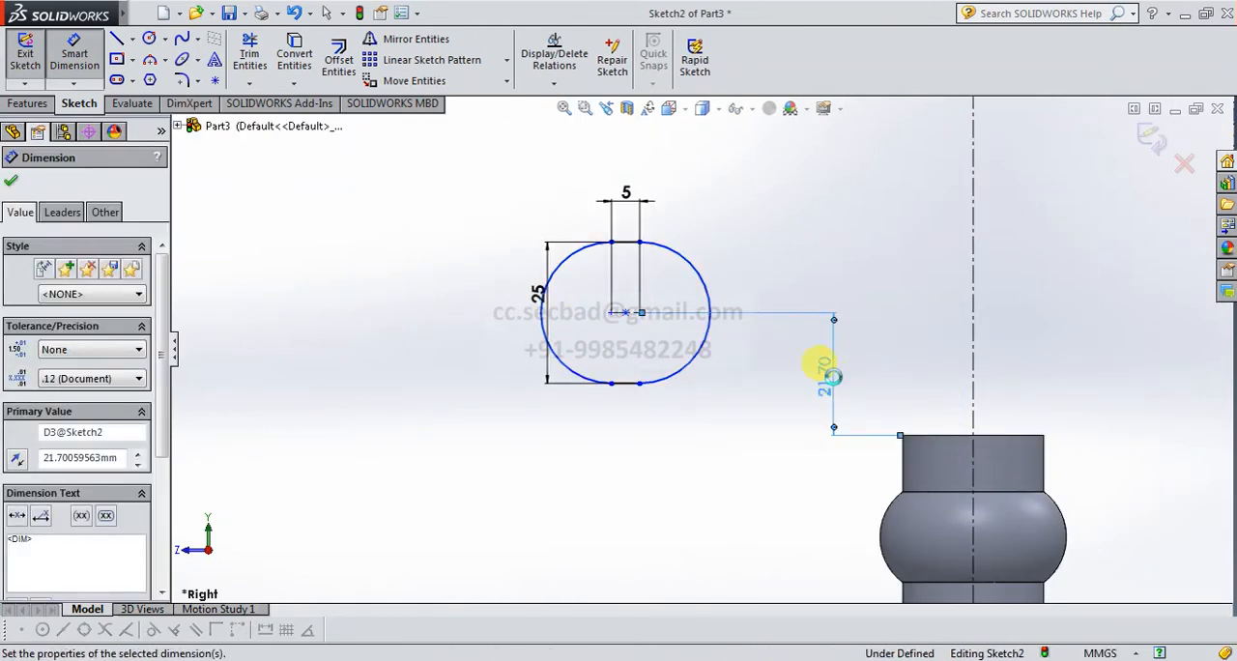
scroll(764, 394, down, 2)
scroll(710, 414, up, 2)
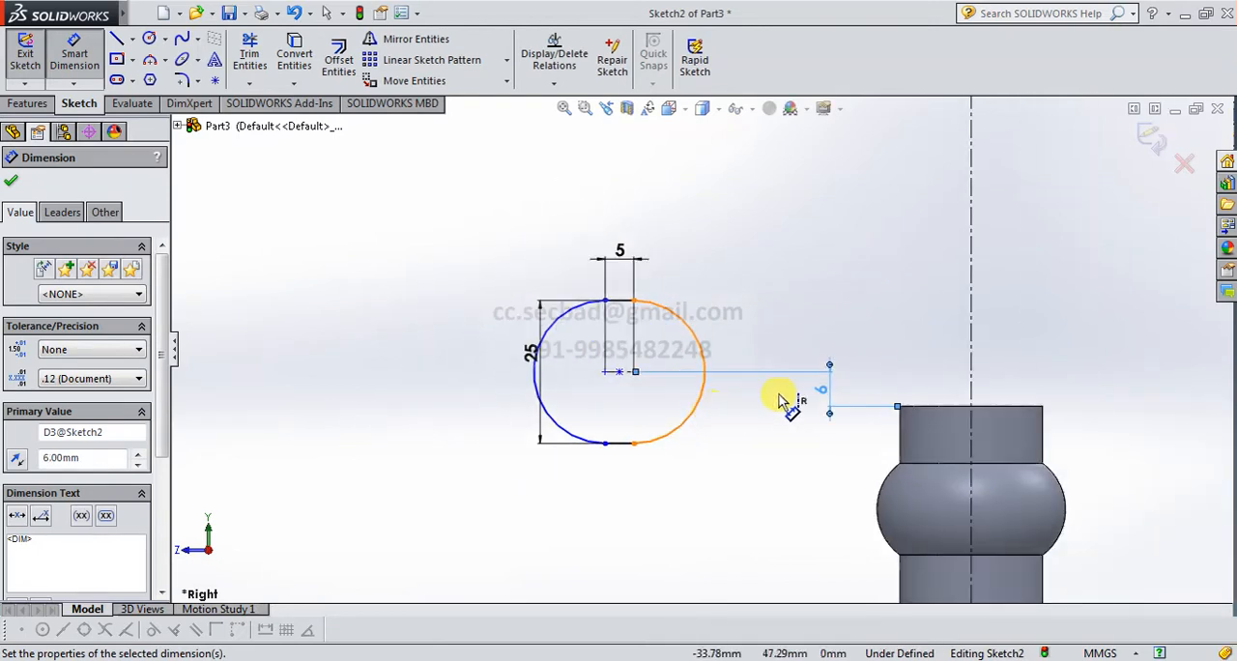
scroll(780, 400, down, 2)
click(542, 358)
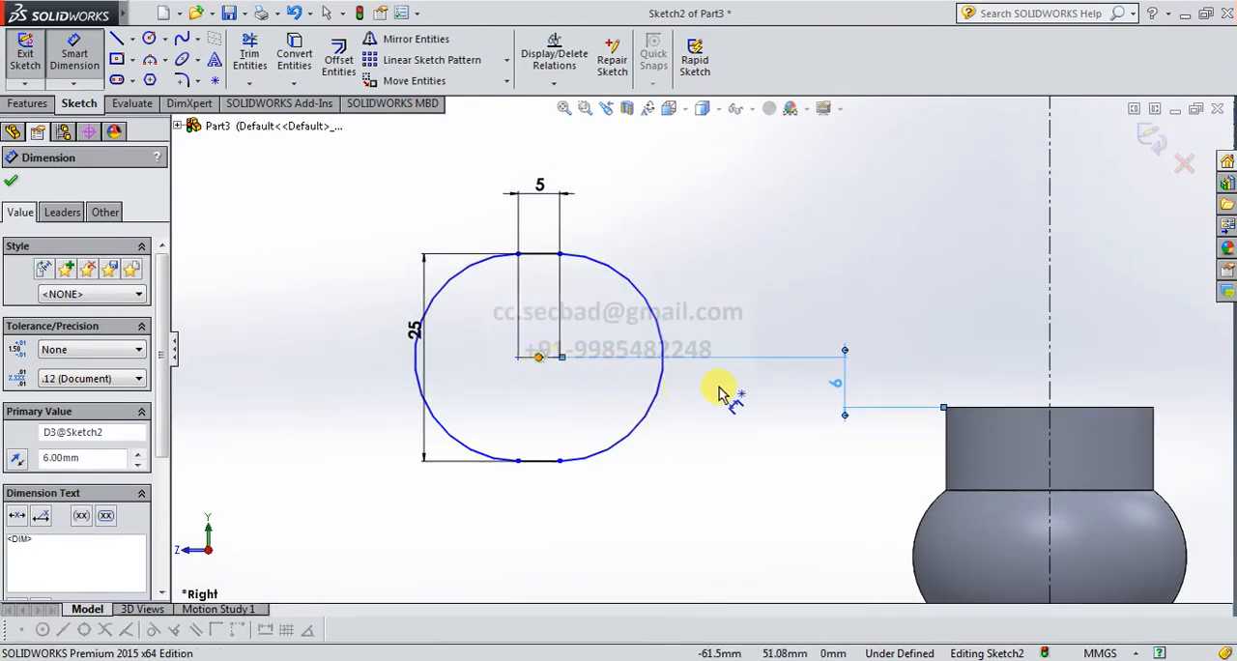
scroll(723, 392, up, 4)
click(844, 568)
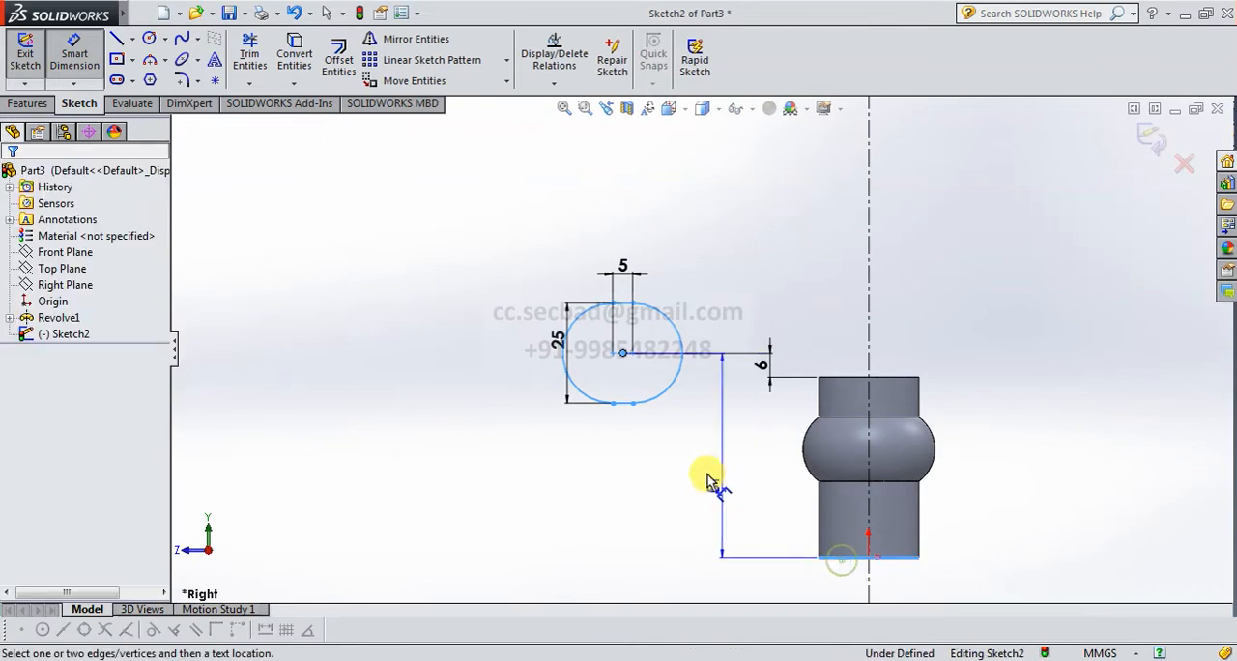
click(696, 461)
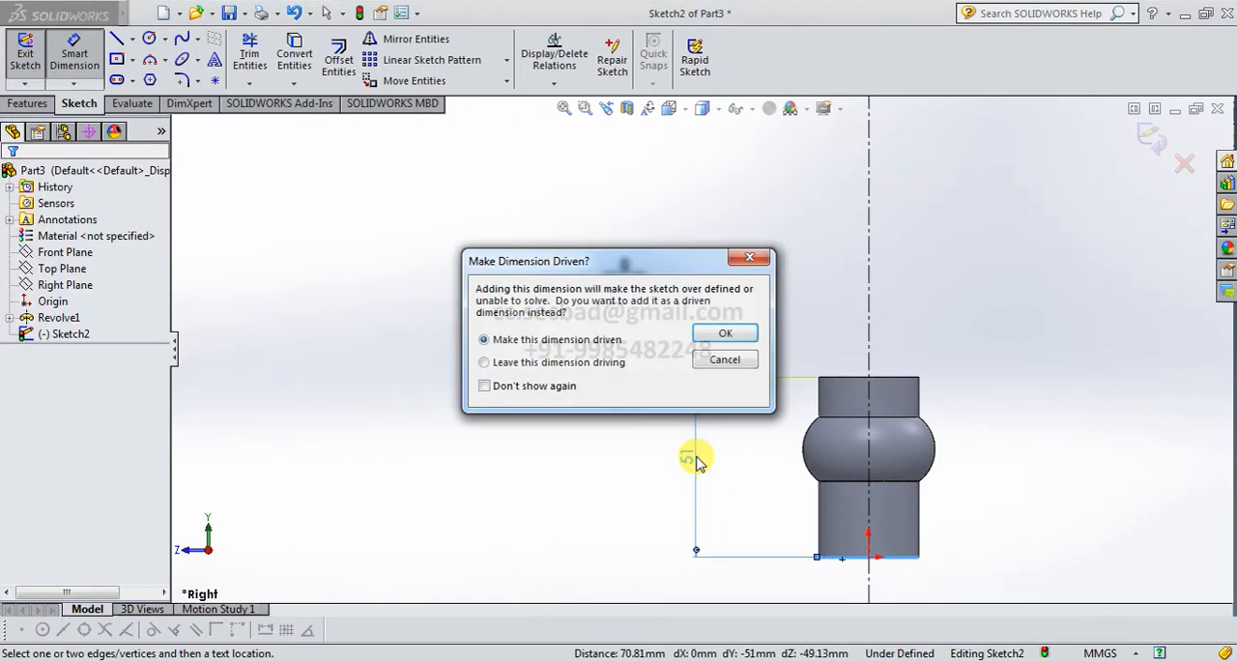
key(Escape)
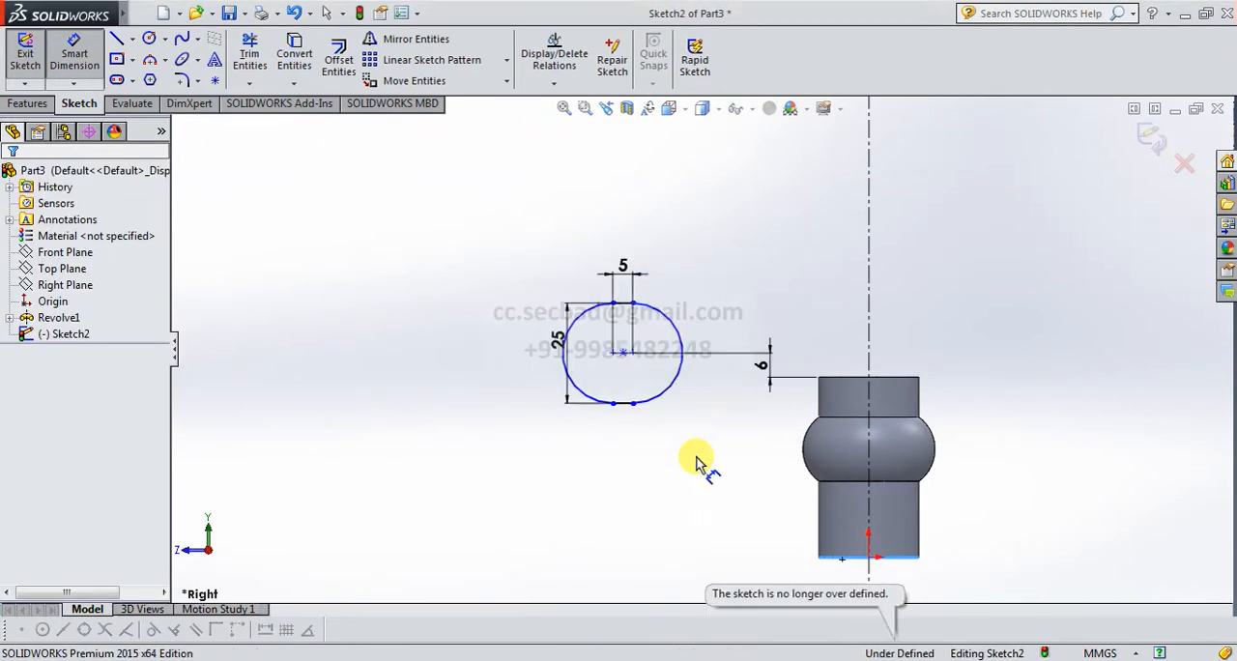
Dimension the horizontal distance from the slot's center point to the vertical centerline as 85 mm and finish dimensioning.
click(626, 354)
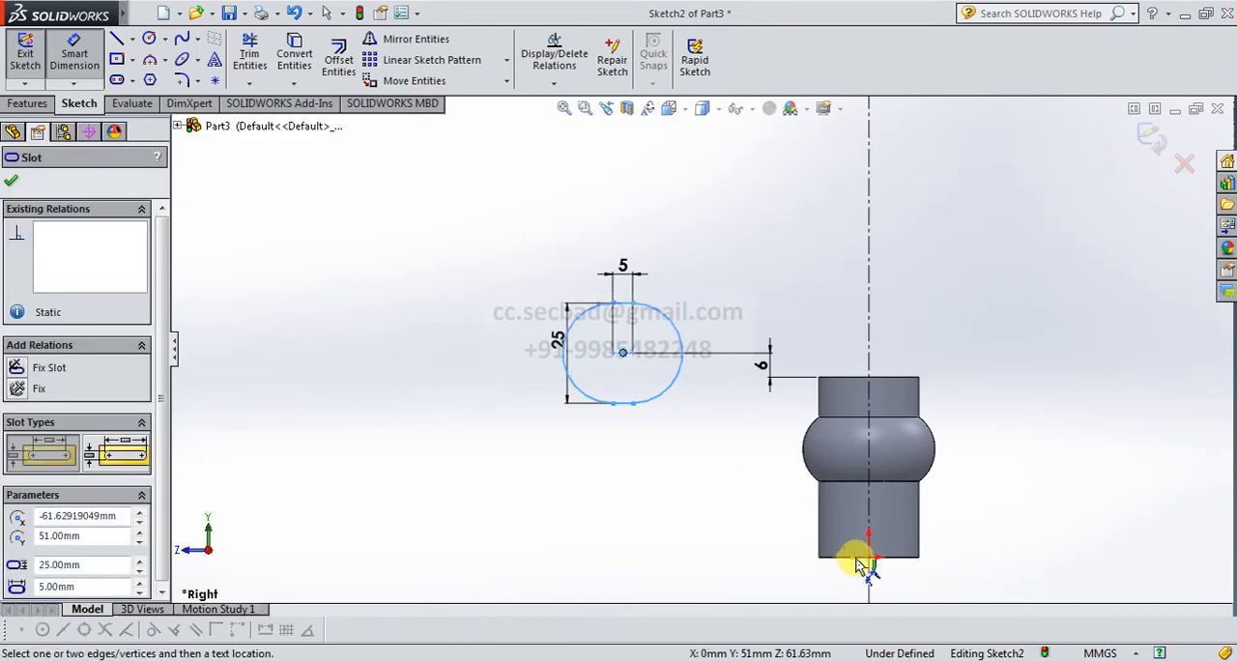
click(870, 580)
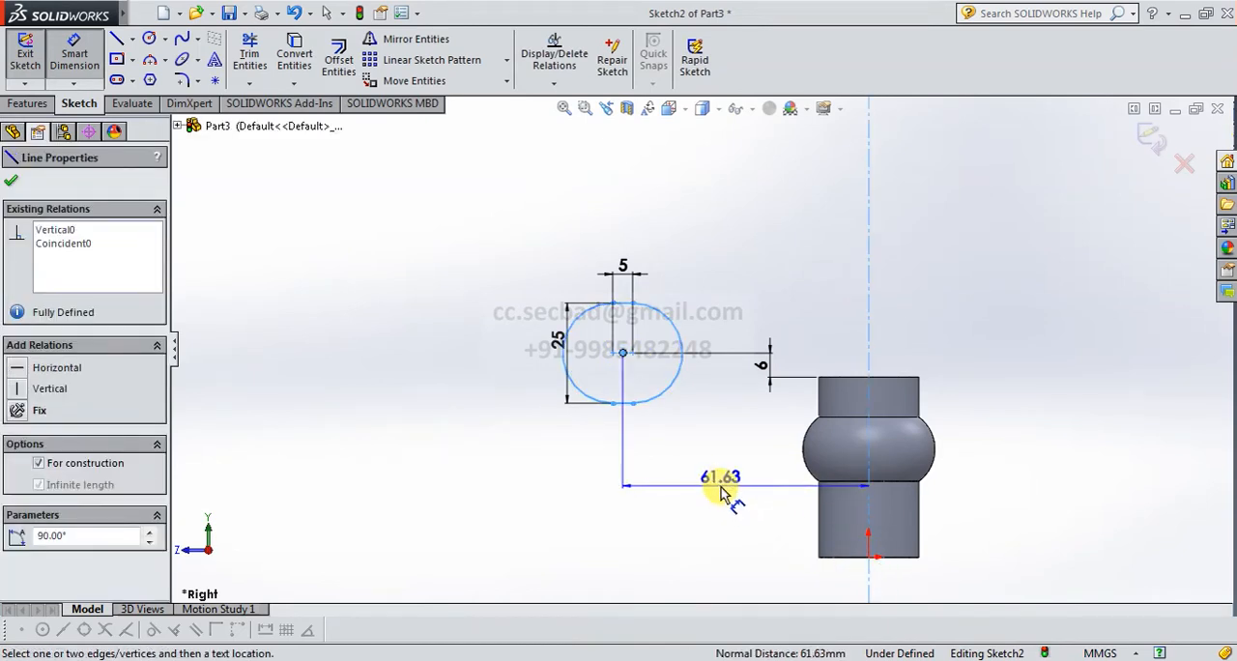
click(722, 493)
text(85)
key(Return)
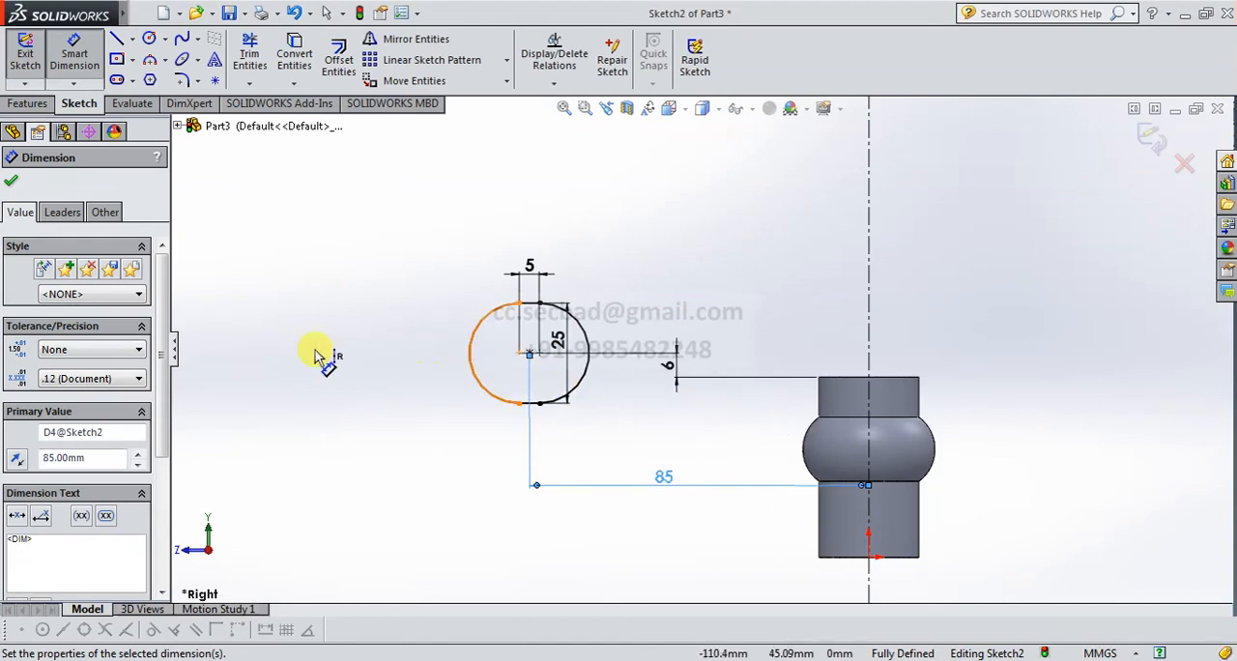
click(12, 183)
key(Escape)
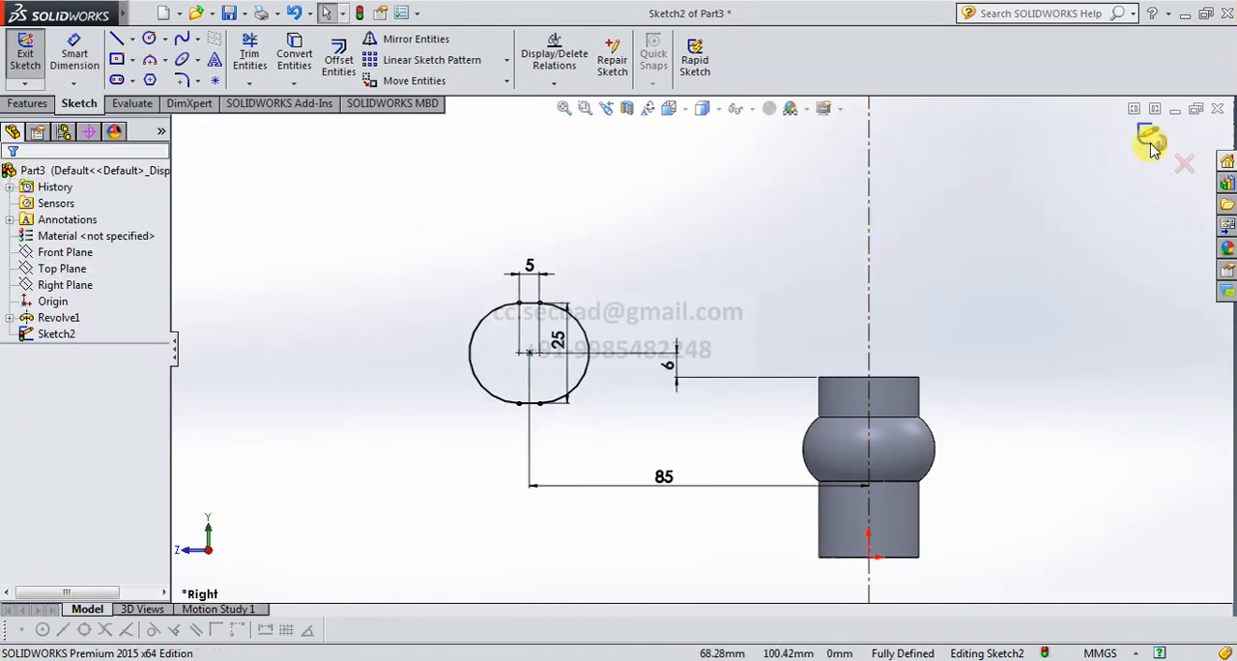
Revolve the slot profile 360 degrees, Blind with merged result, around the vertical centerline and show the part in the Dimetric view.
click(1150, 141)
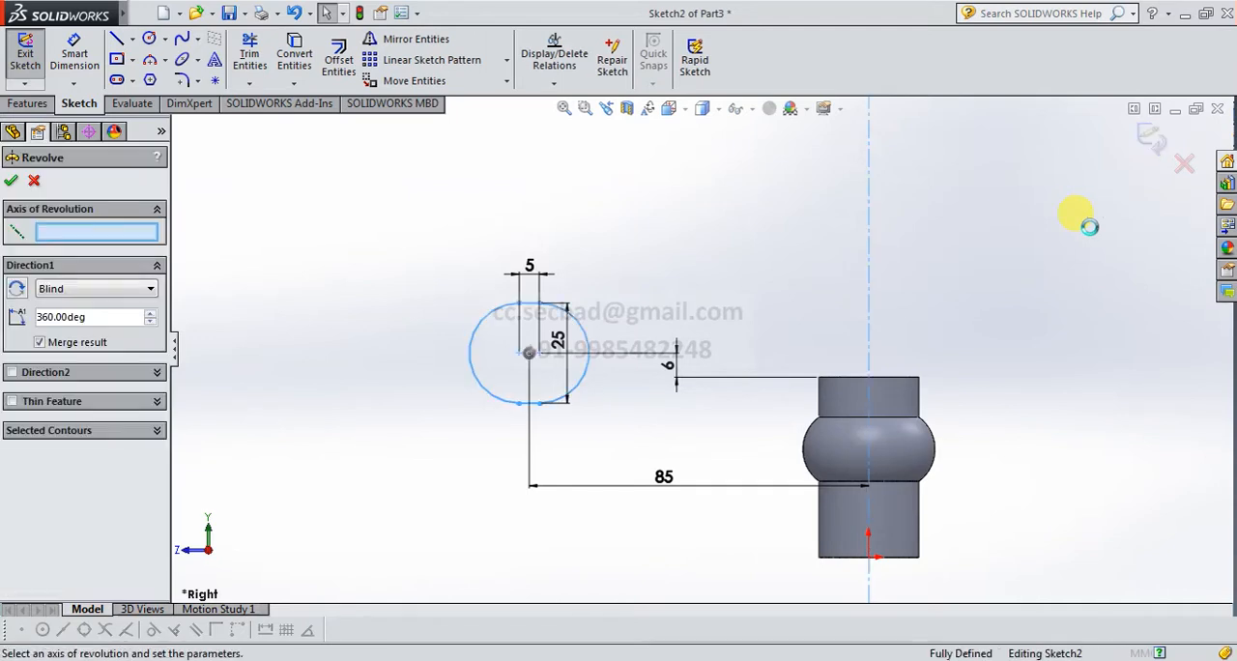
click(123, 233)
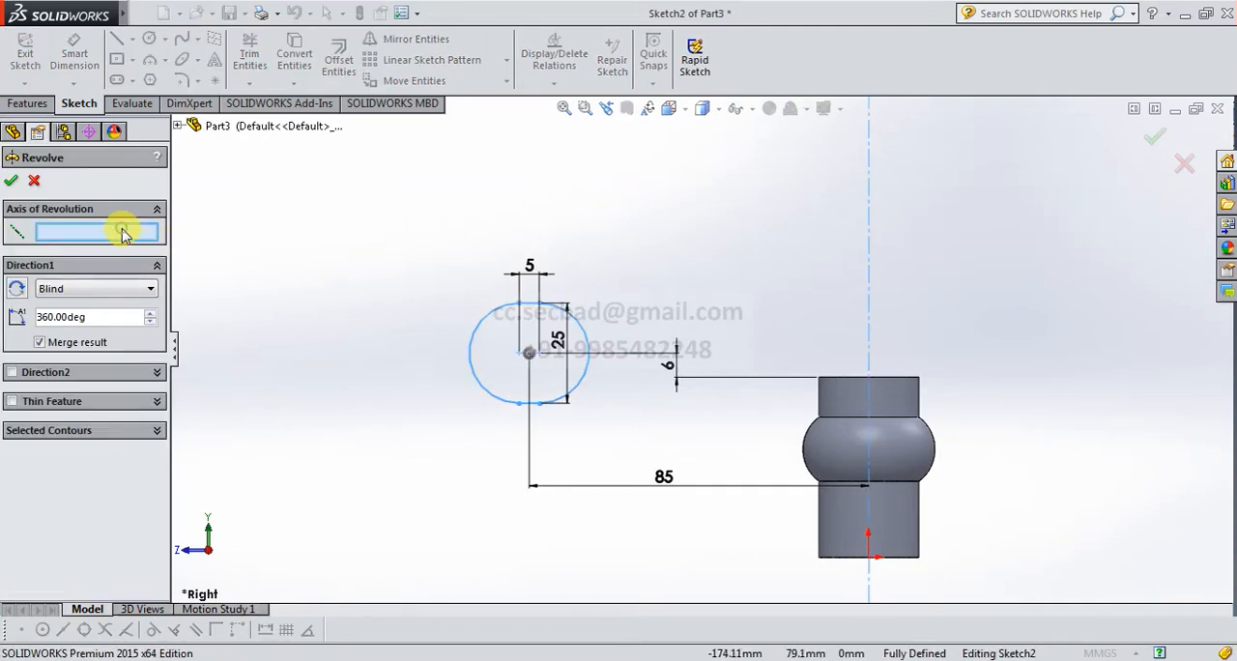
click(870, 270)
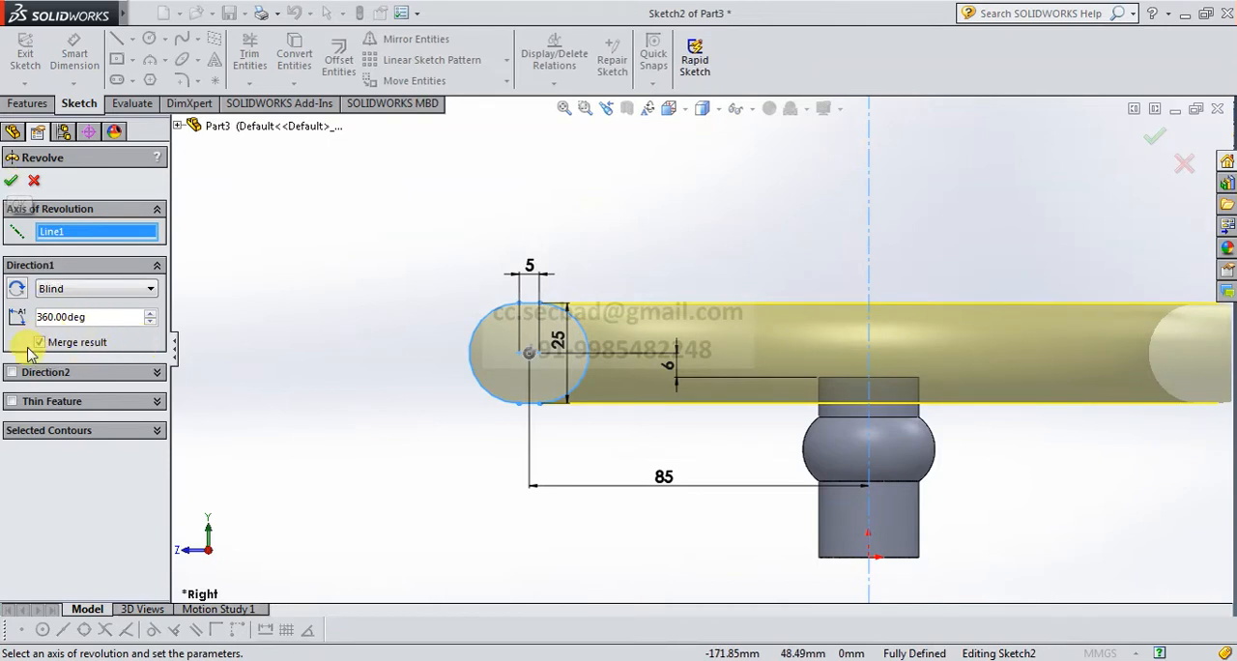
click(12, 182)
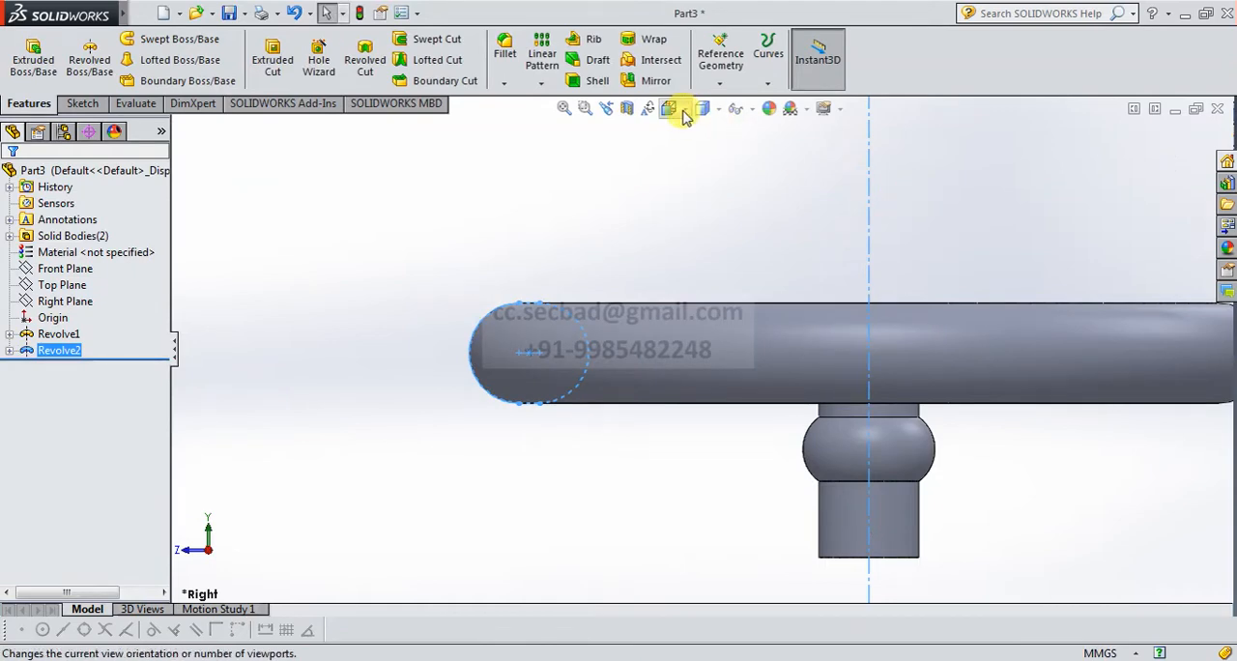
click(682, 112)
click(762, 145)
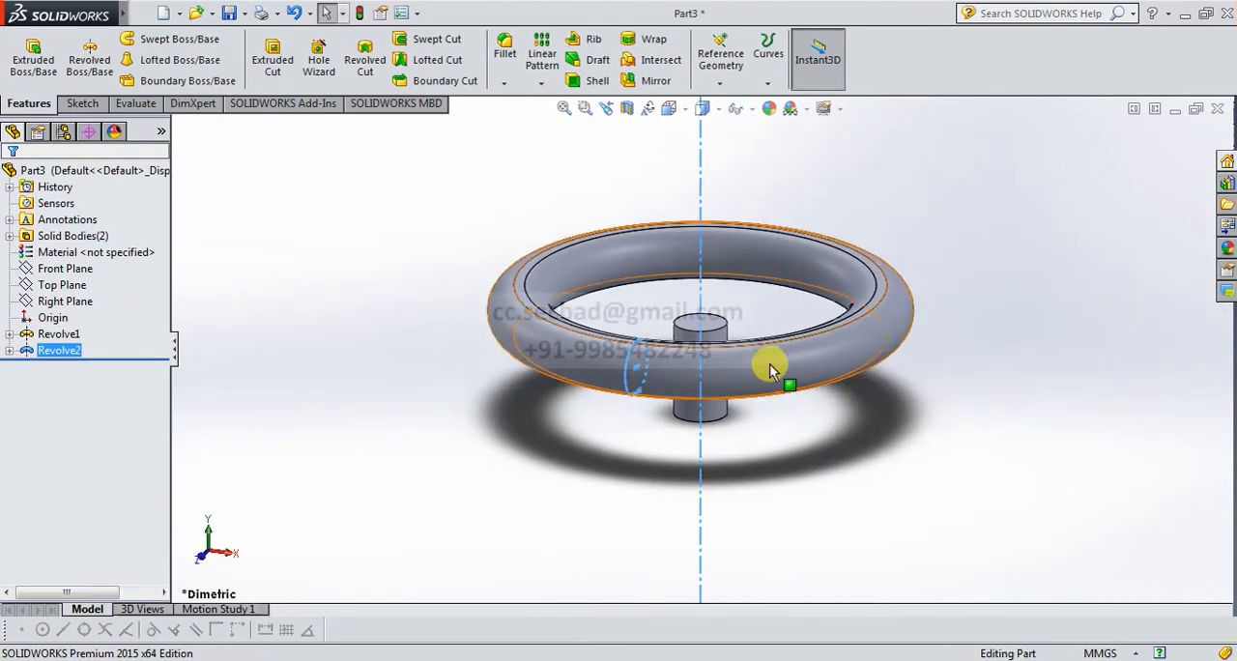
Start a new sketch on the Right Plane and orient the view normal to it.
scroll(771, 365, up, 2)
click(918, 367)
scroll(712, 312, down, 3)
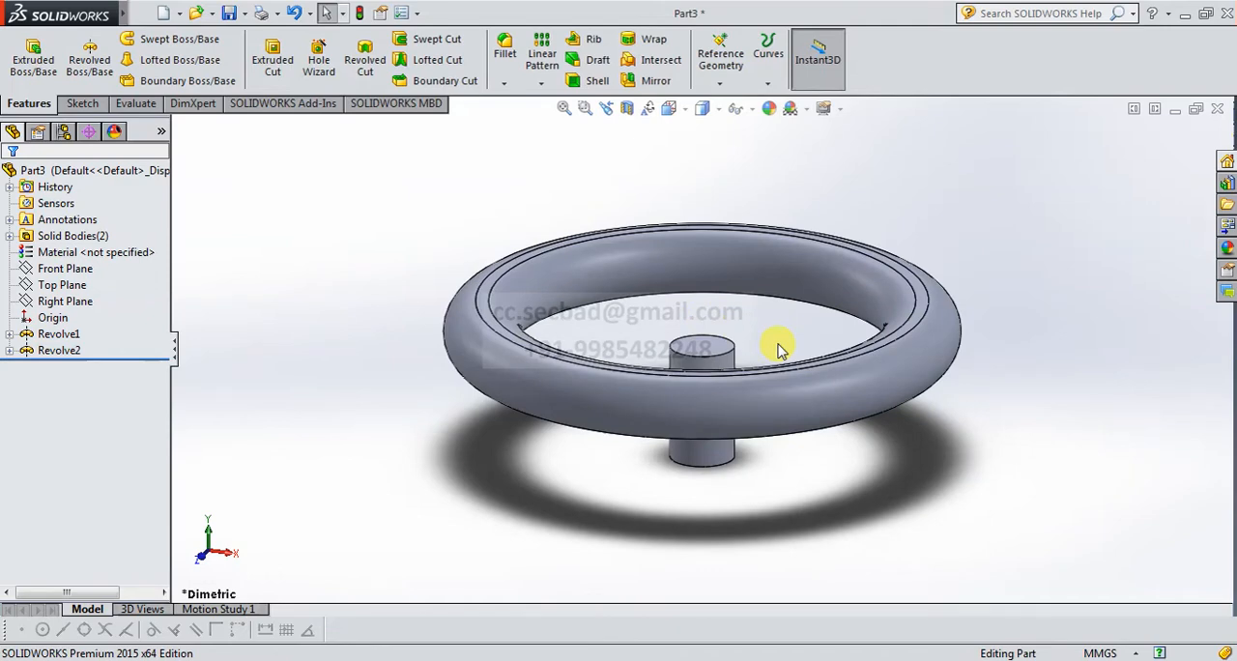
middle_drag(735, 343, 727, 380)
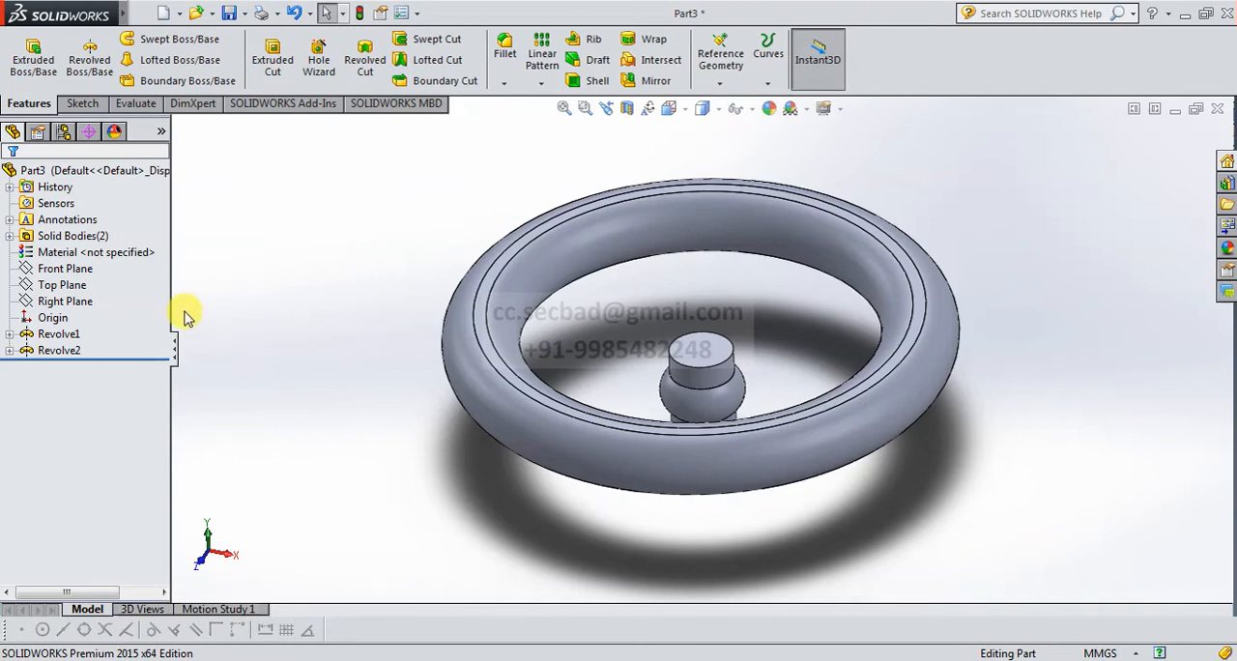
click(65, 300)
click(95, 277)
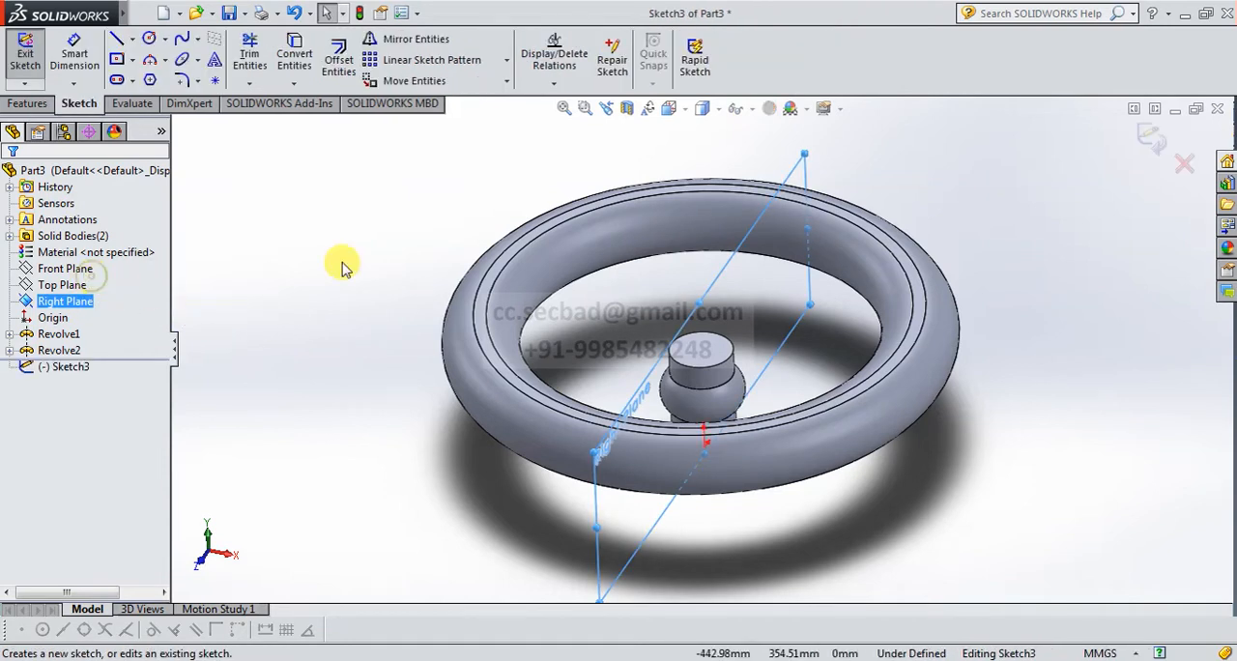
click(668, 108)
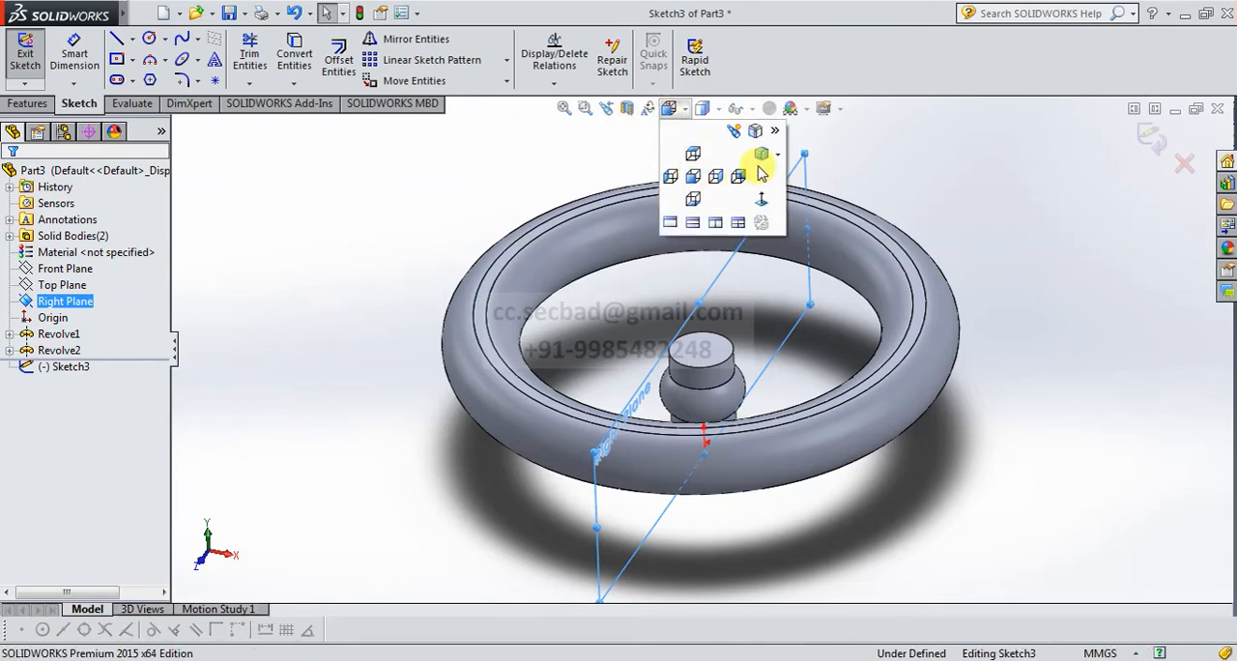
click(762, 205)
scroll(704, 257, down, 3)
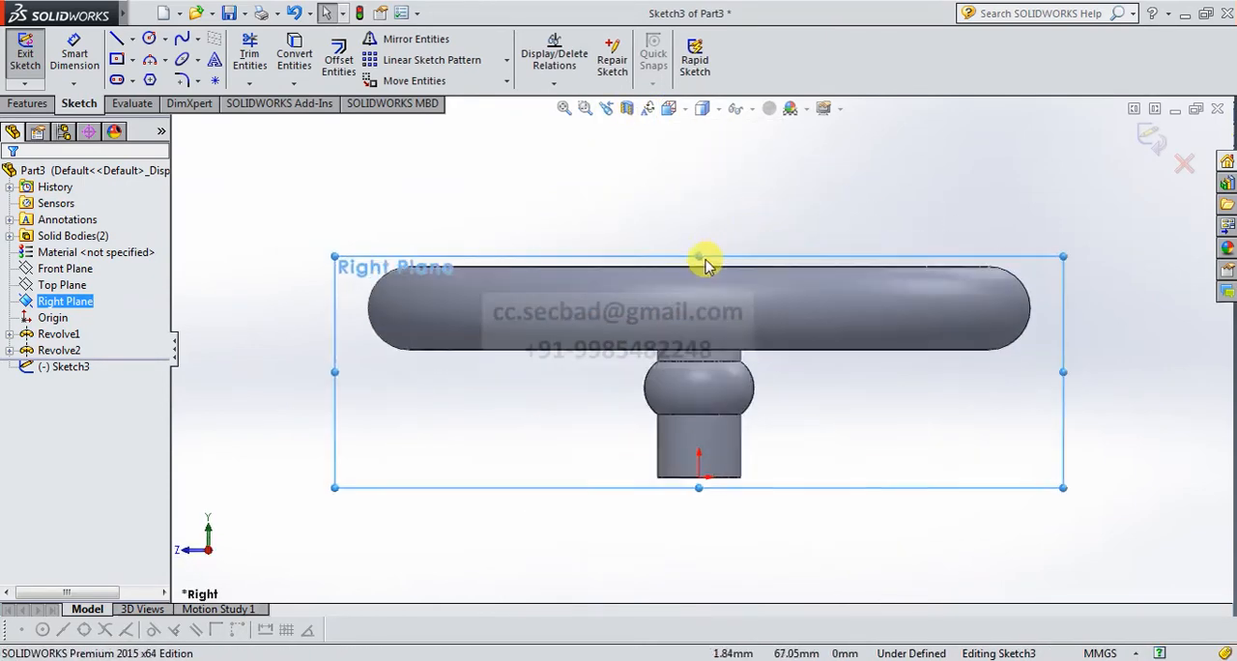
Show the model in wireframe display so the ring and hub profiles are visible through each other.
scroll(698, 212, up, 1)
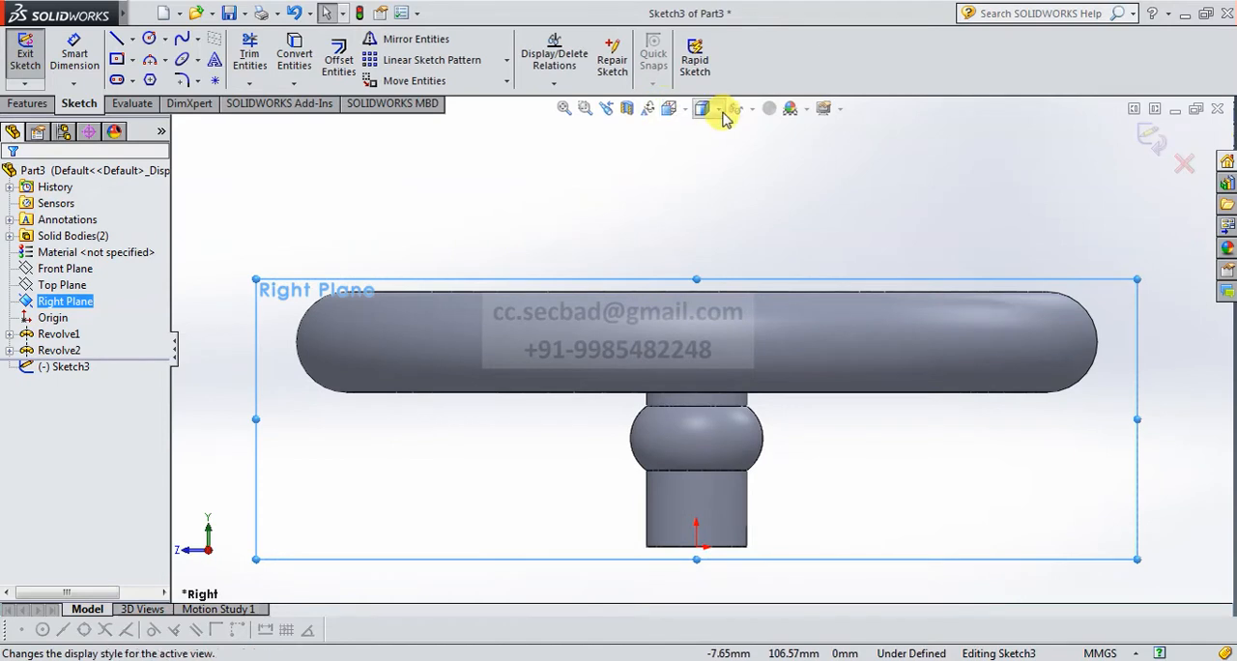
click(707, 225)
click(791, 241)
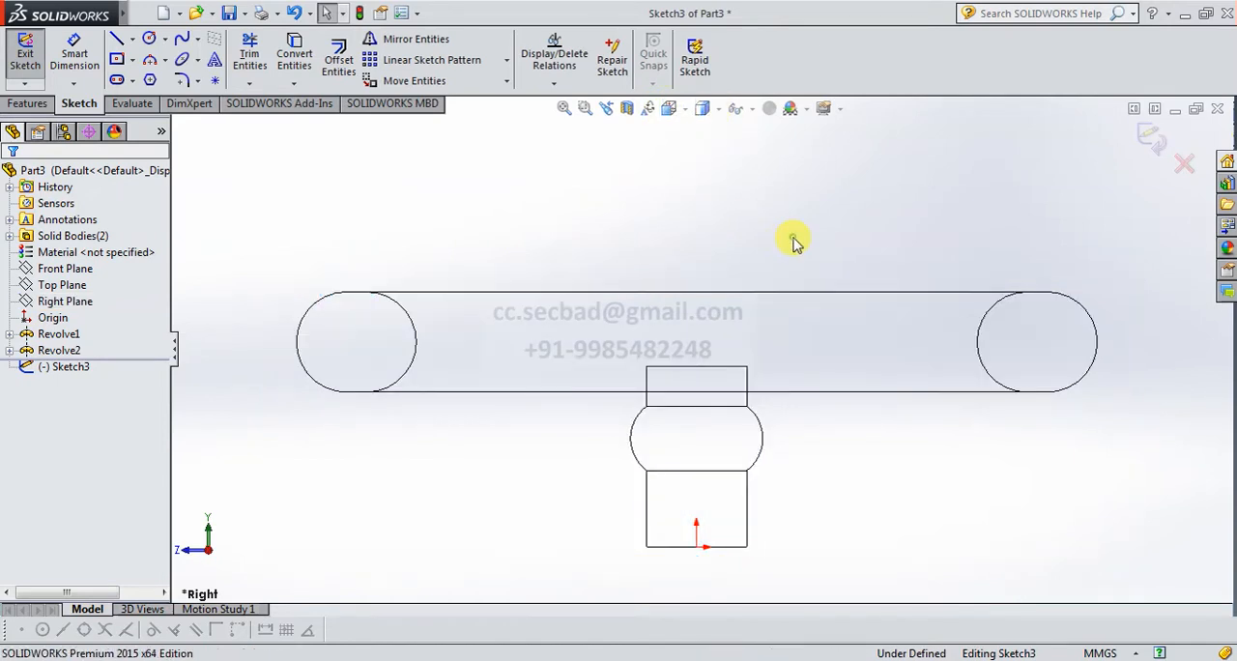
Sketch a vertical centerline from the origin up through the hub, ending above its top edge, and end the chain.
scroll(522, 429, down, 3)
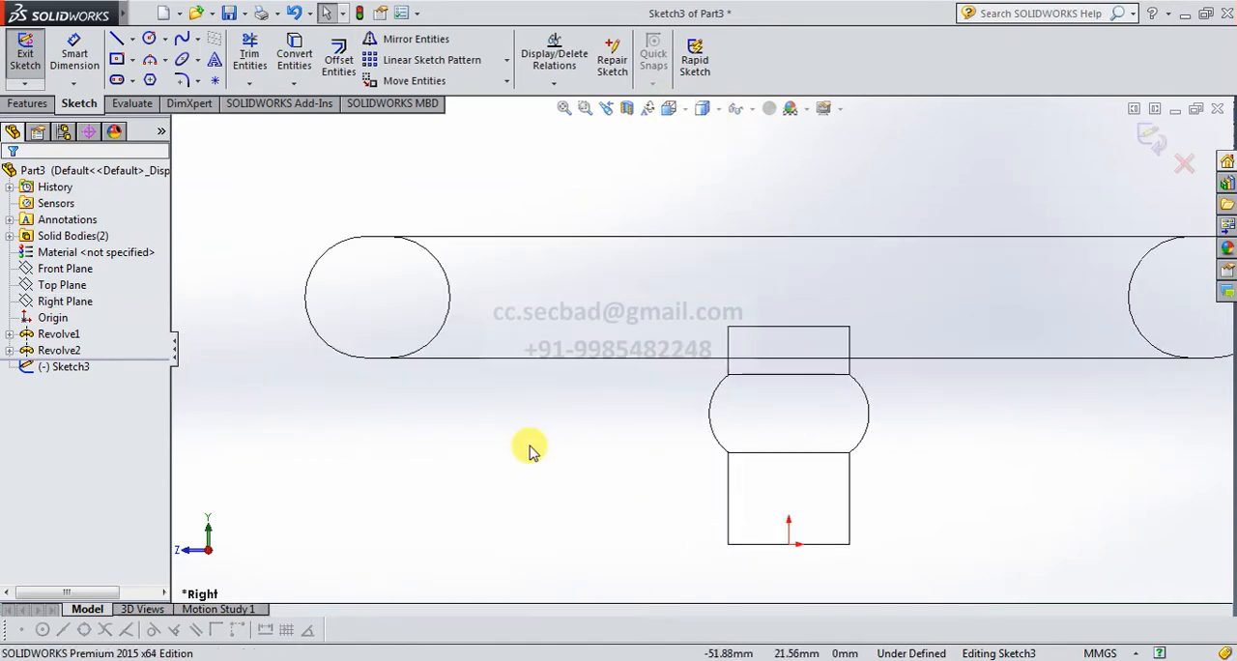
click(132, 39)
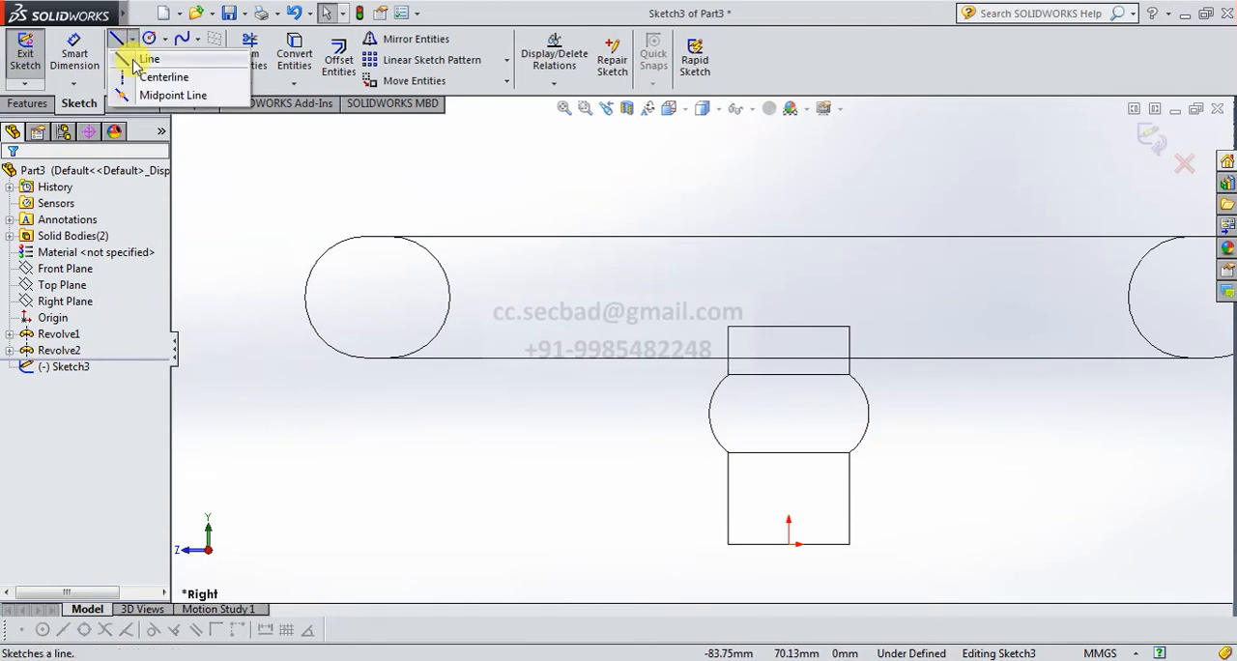
click(155, 78)
click(789, 544)
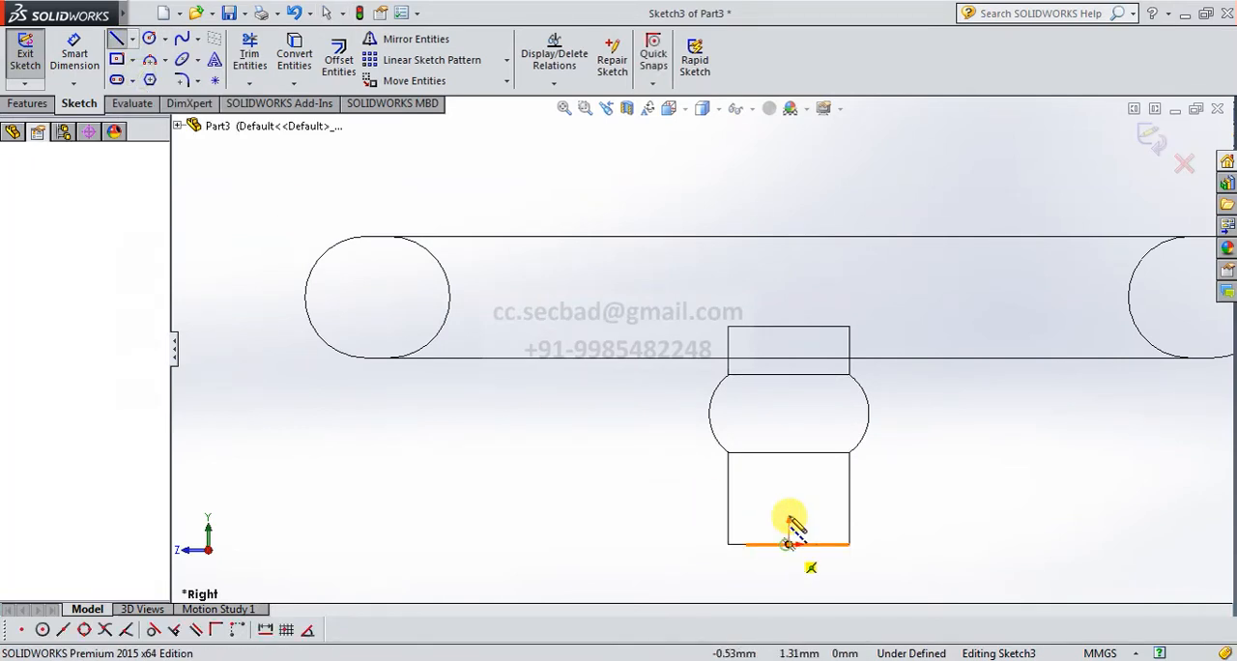
click(789, 272)
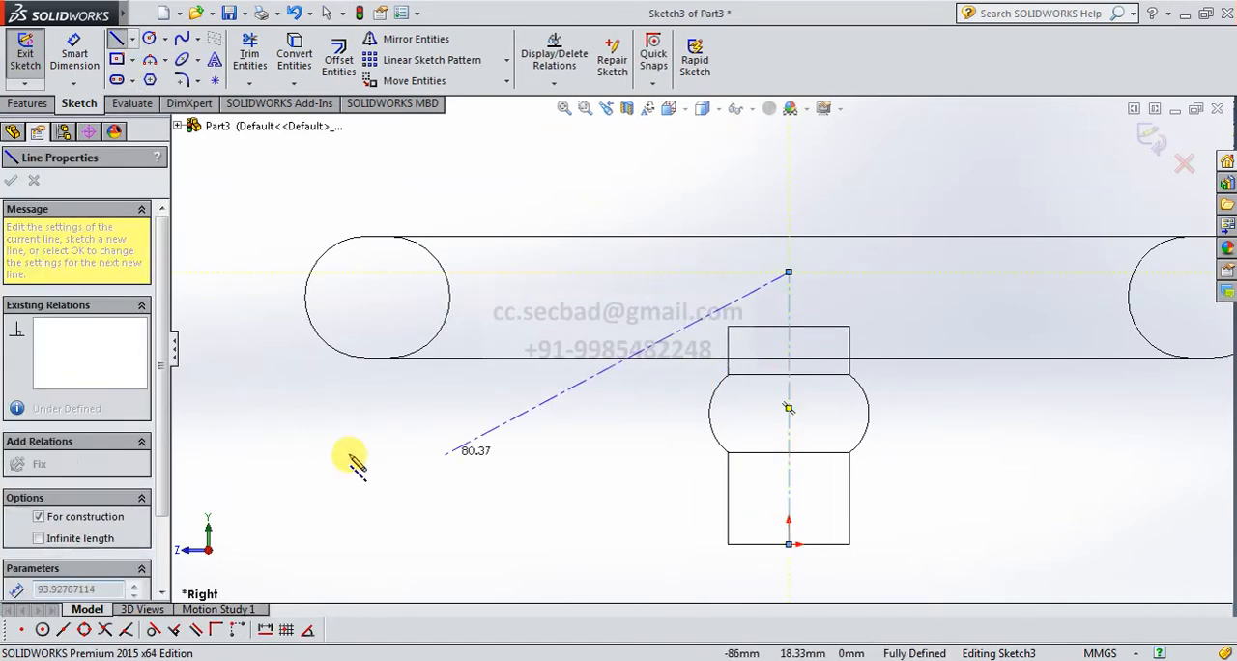
right_click(357, 454)
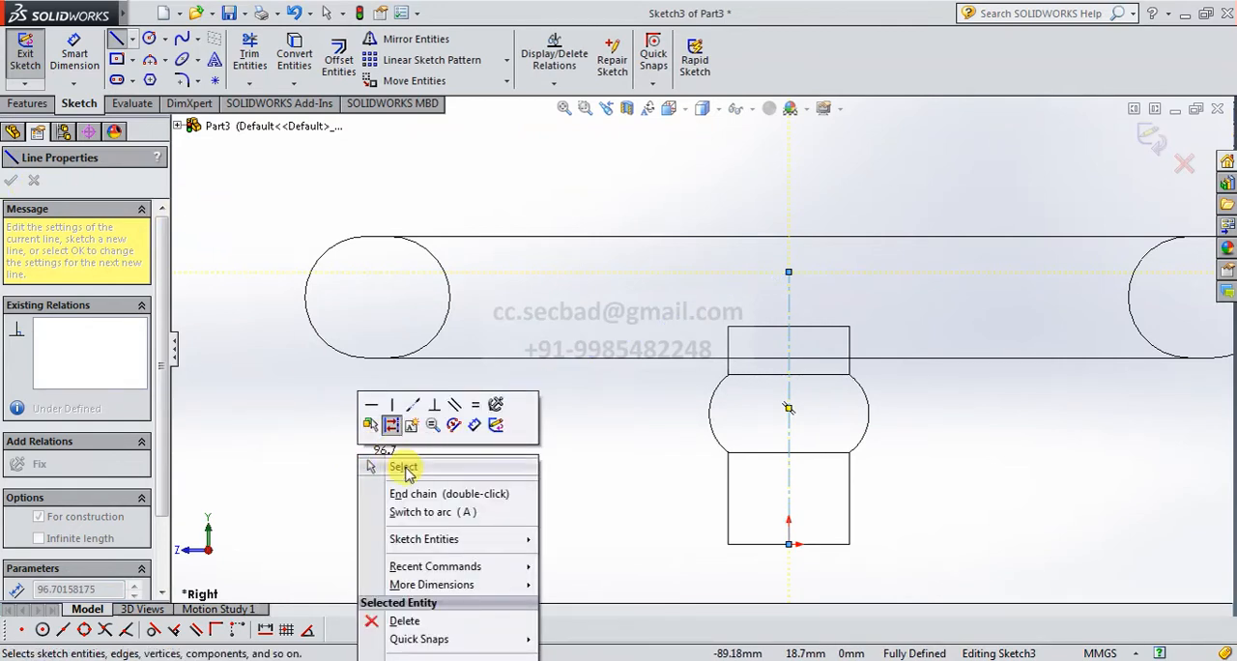
click(430, 494)
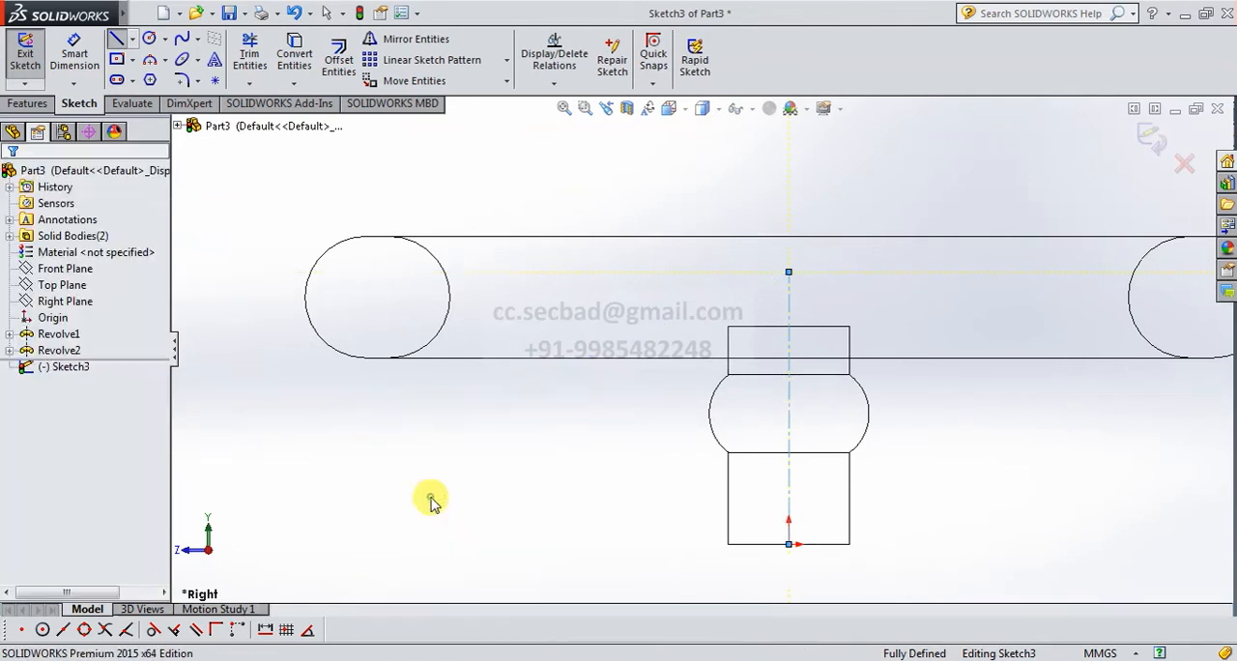
Sketch a horizontal centerline about 30 mm long across the left ring section, joining the midpoints of its two end arcs.
click(305, 297)
click(449, 297)
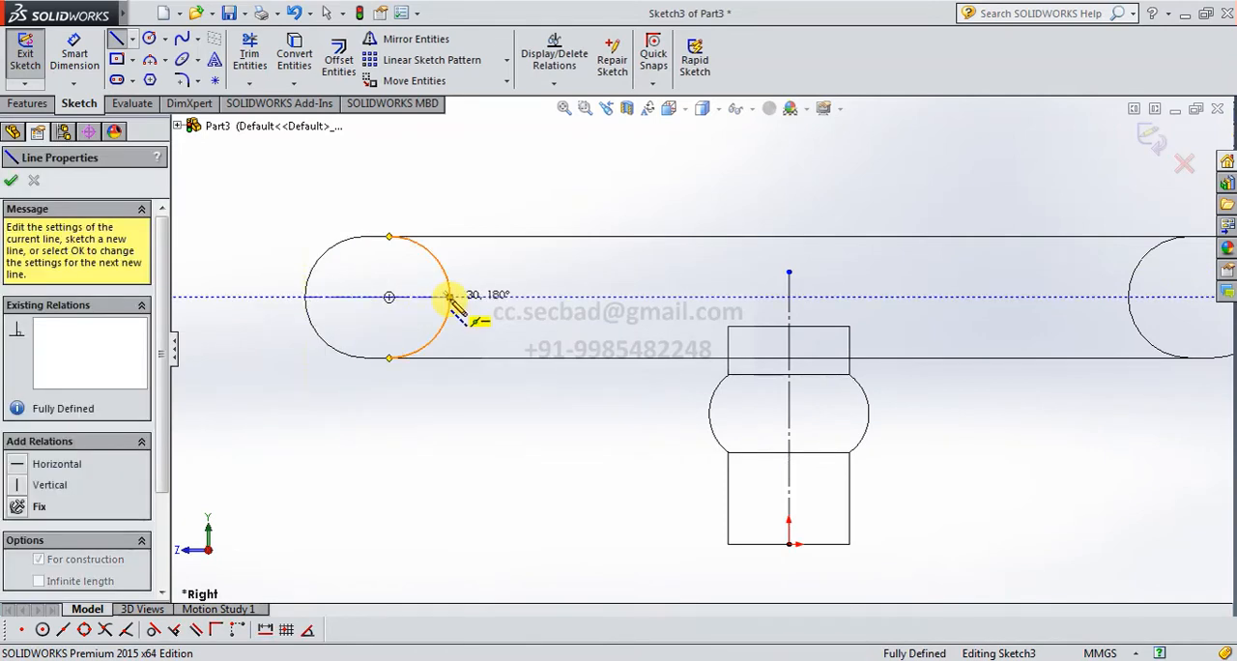
right_click(512, 475)
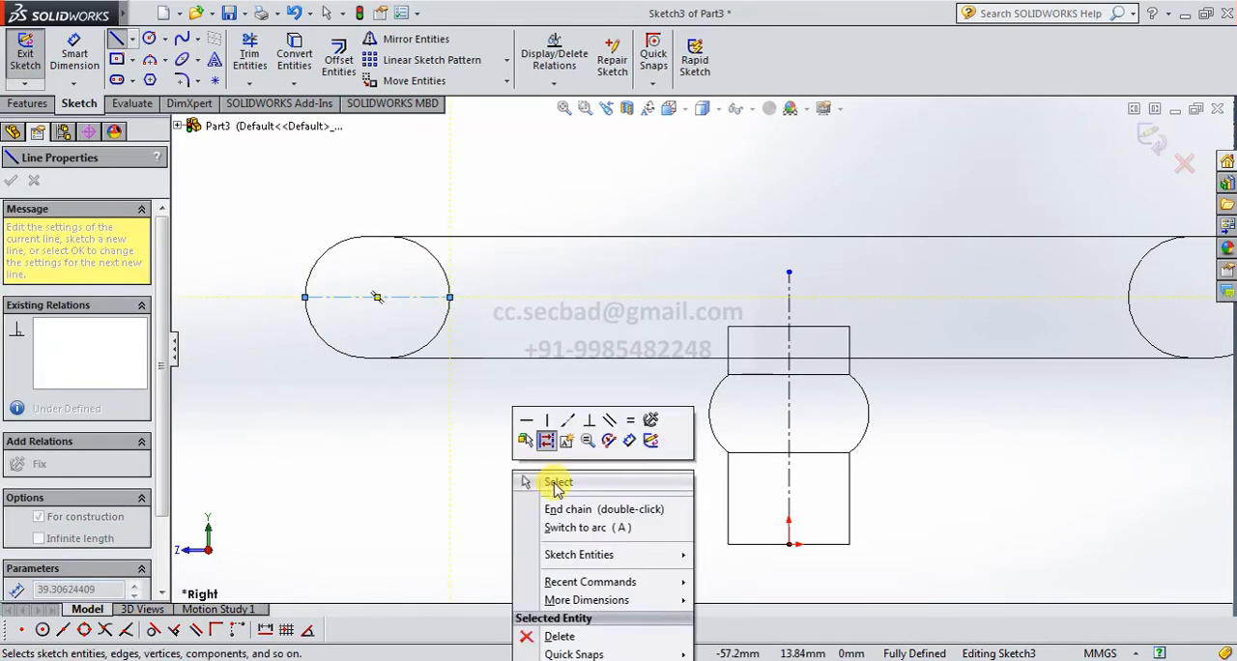
click(553, 481)
key(z)
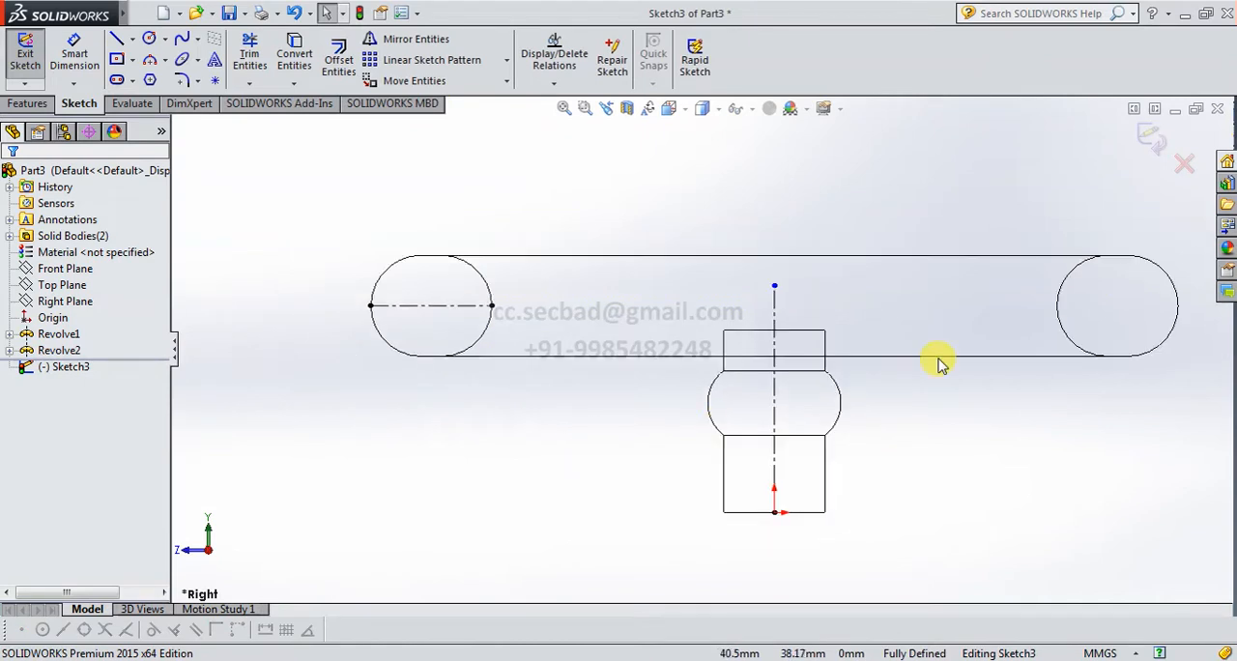
click(116, 39)
click(775, 399)
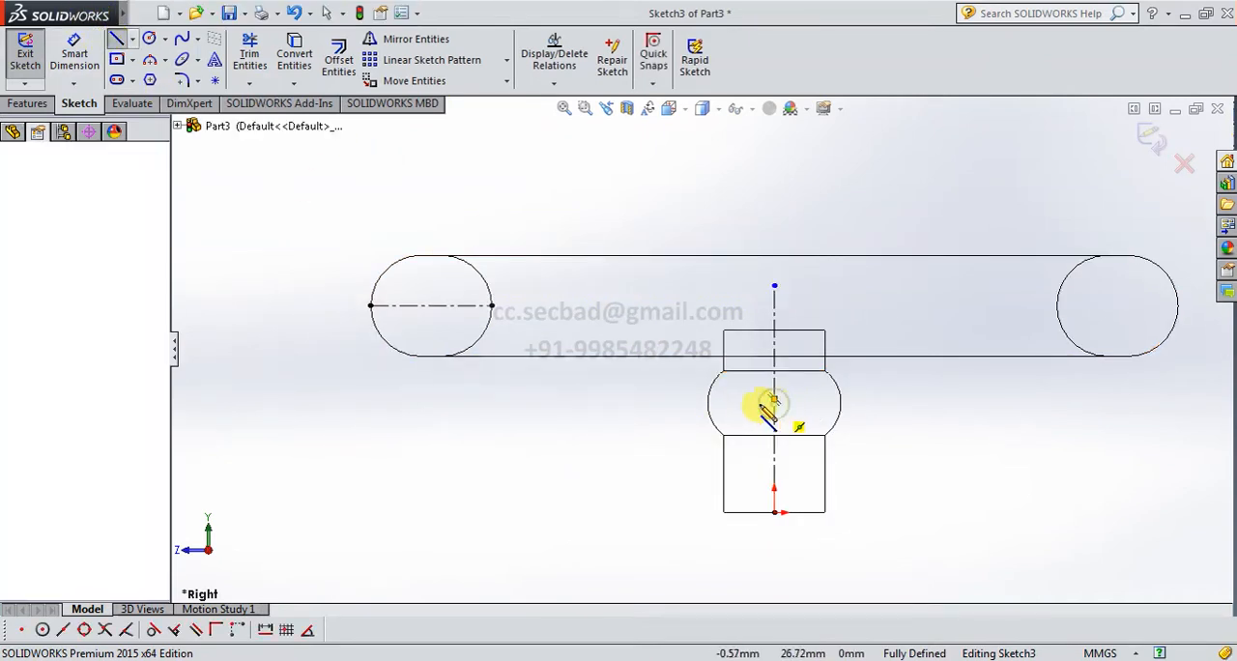
key(Escape)
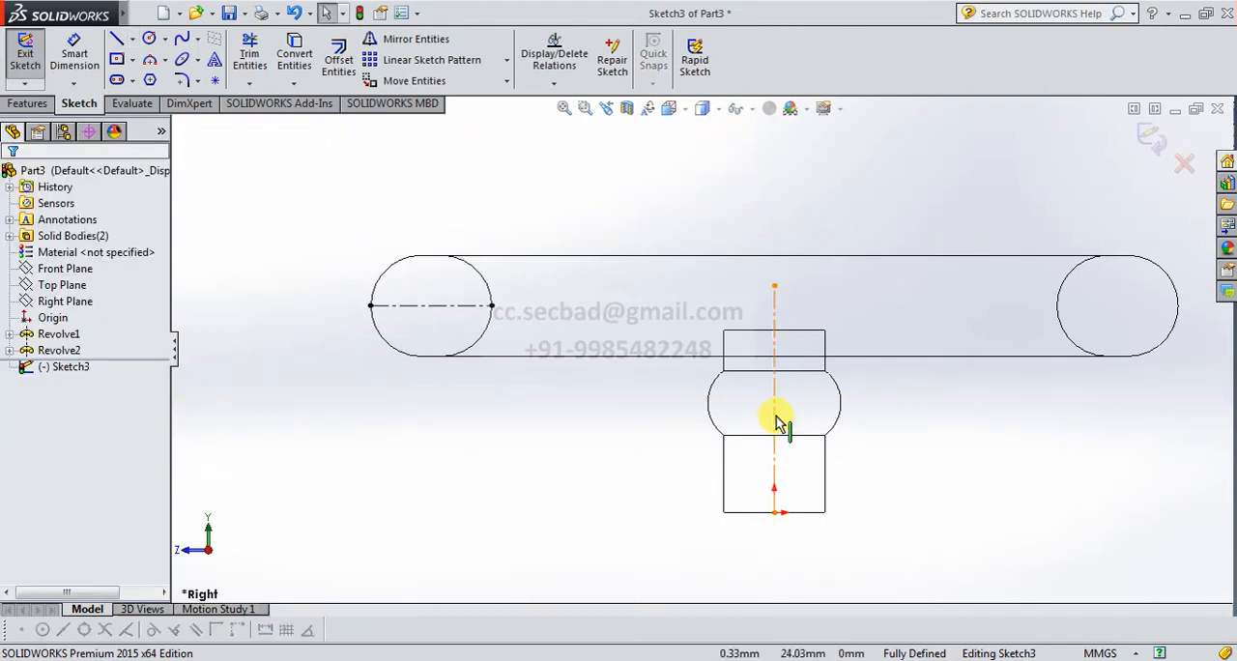
Sketch a horizontal line about 26 mm long from the vertical centerline outward through the left side of the hub's bulge.
click(116, 38)
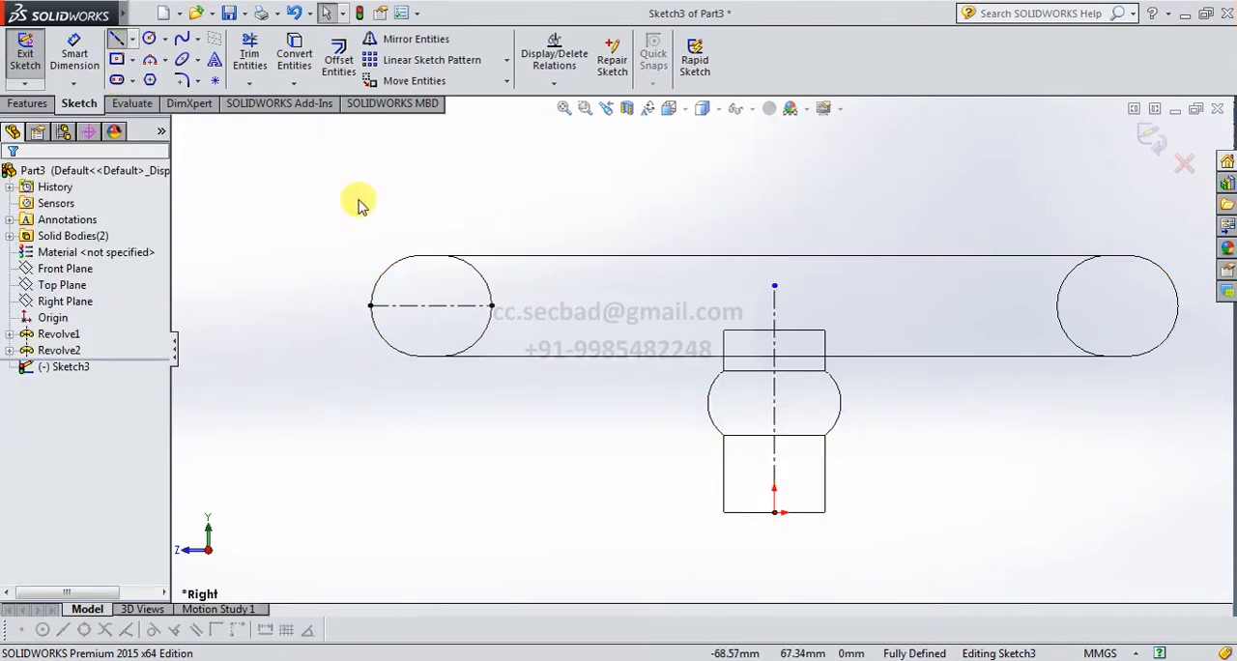
click(775, 418)
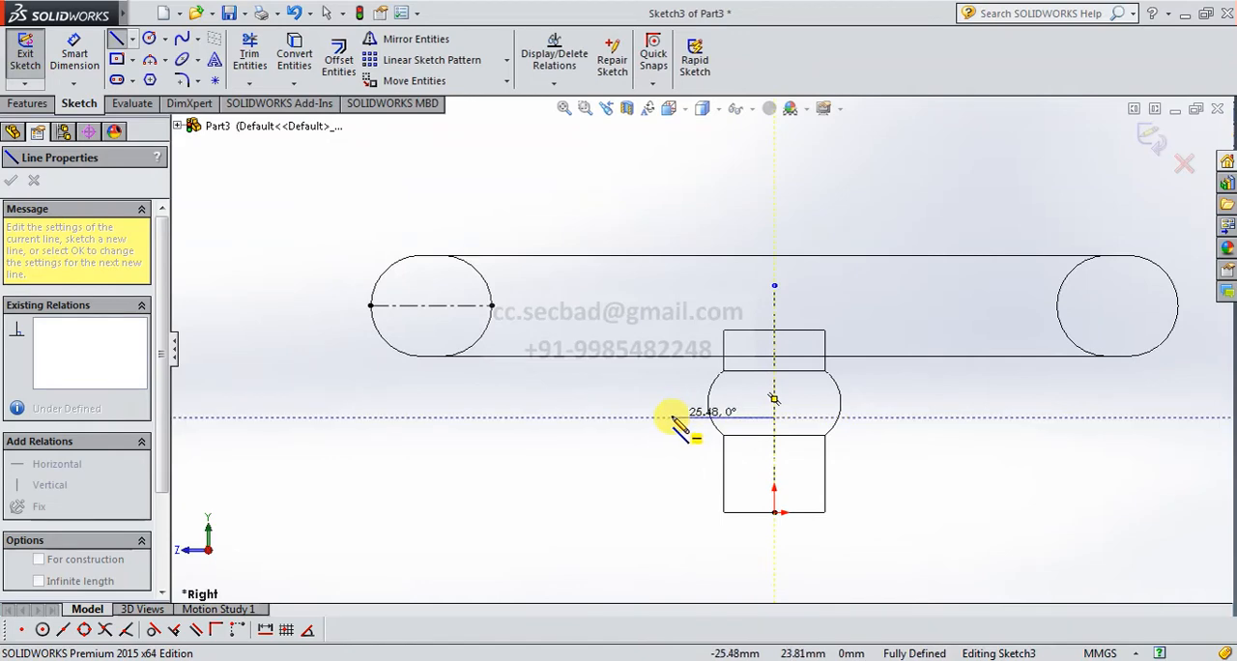
click(669, 418)
right_click(592, 446)
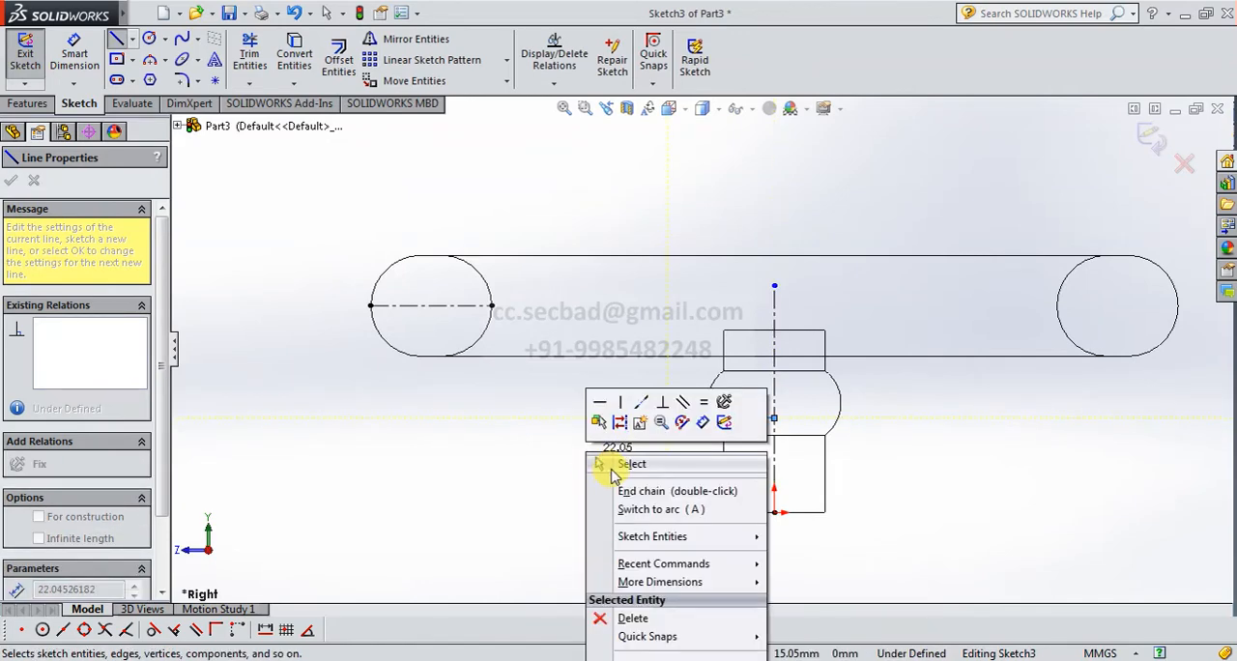
click(611, 466)
Dimension the horizontal line's height above the hub's bottom edge as 27 mm.
click(75, 58)
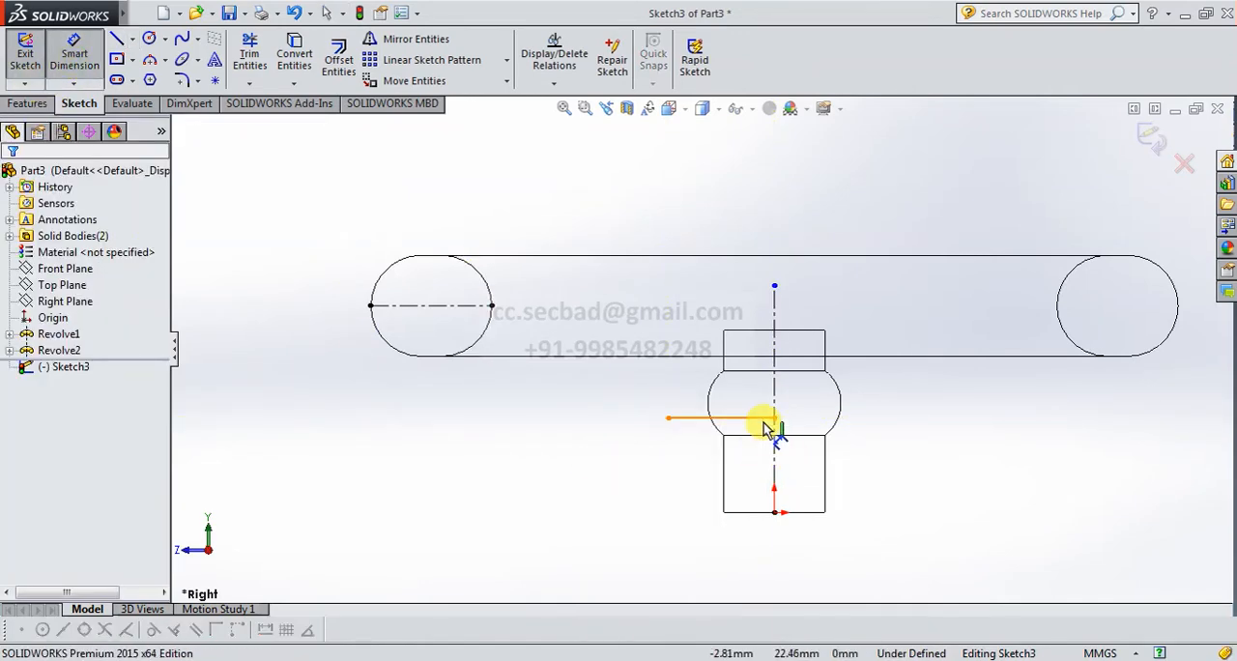
click(766, 418)
click(798, 512)
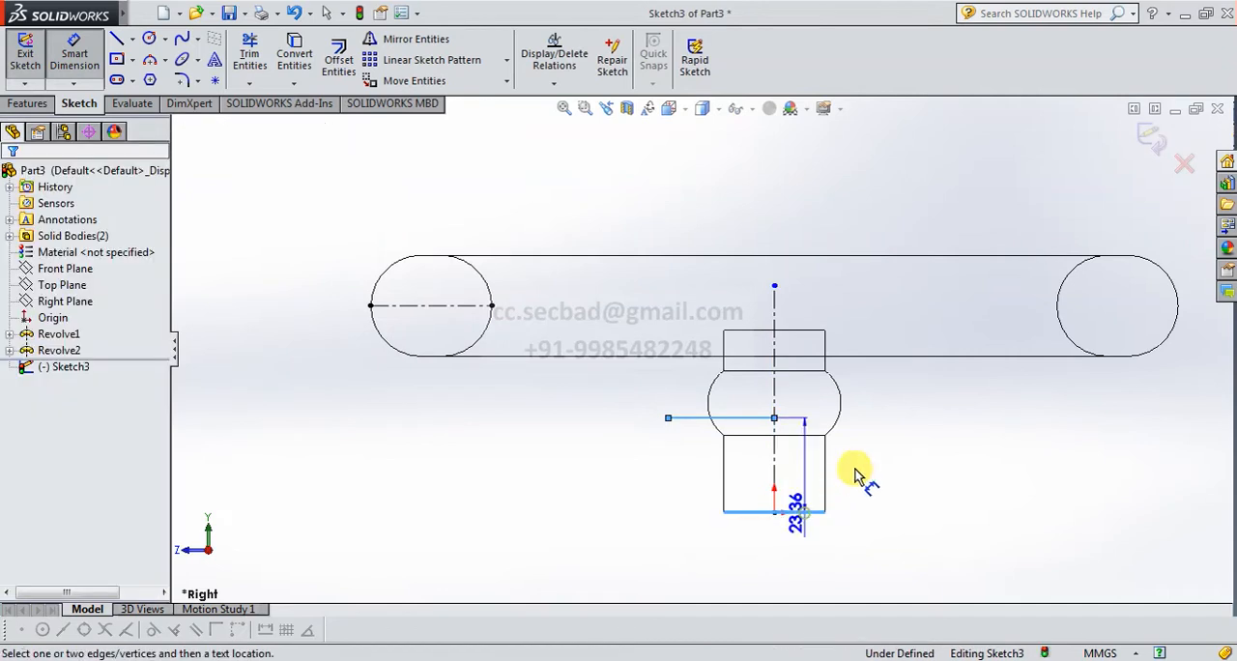
click(863, 470)
text(2)
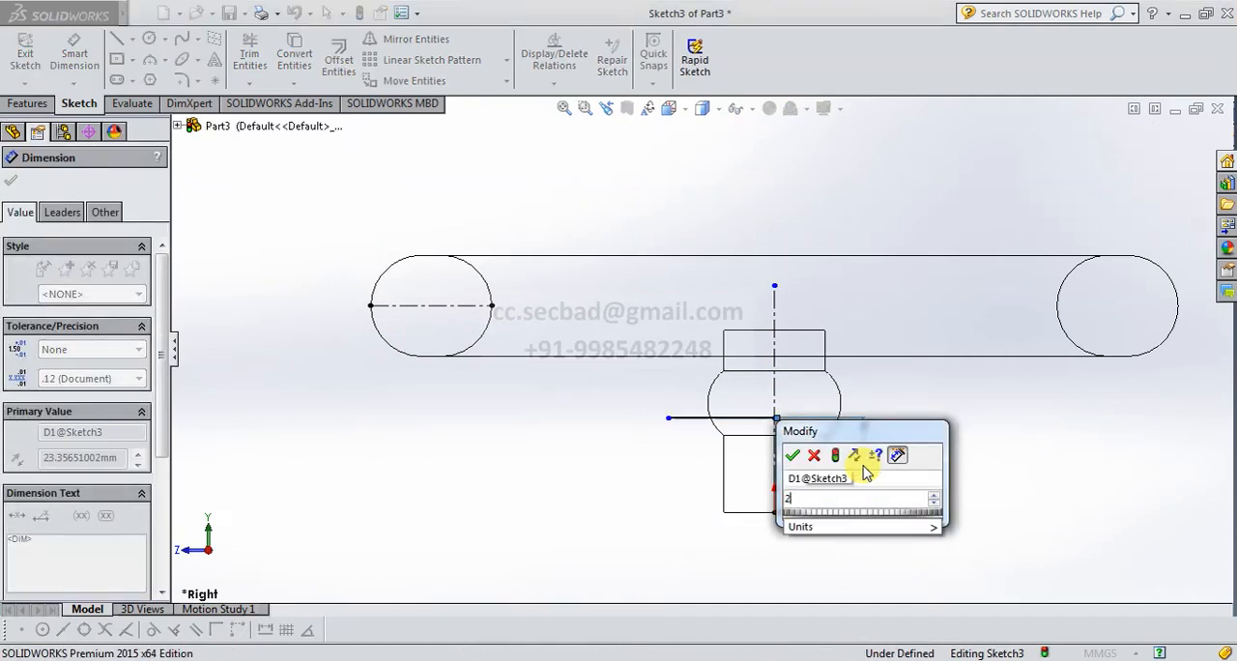
text(7)
key(Return)
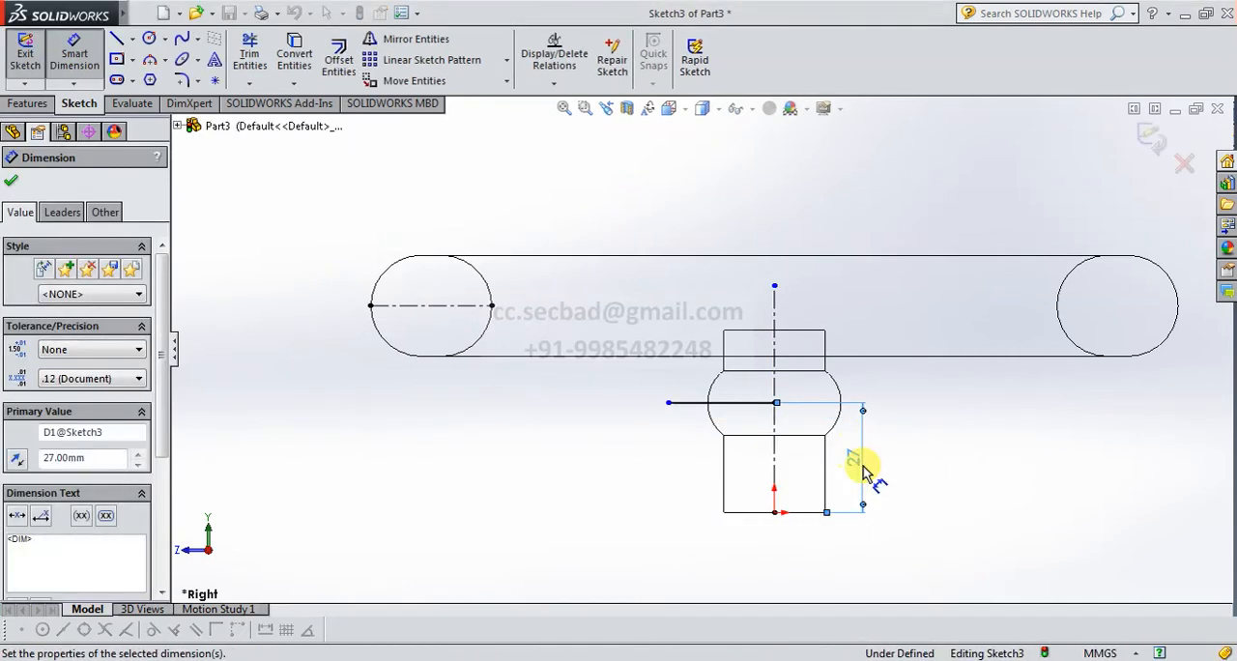
Dimension the length of the horizontal line through the hub as 30 mm.
click(730, 411)
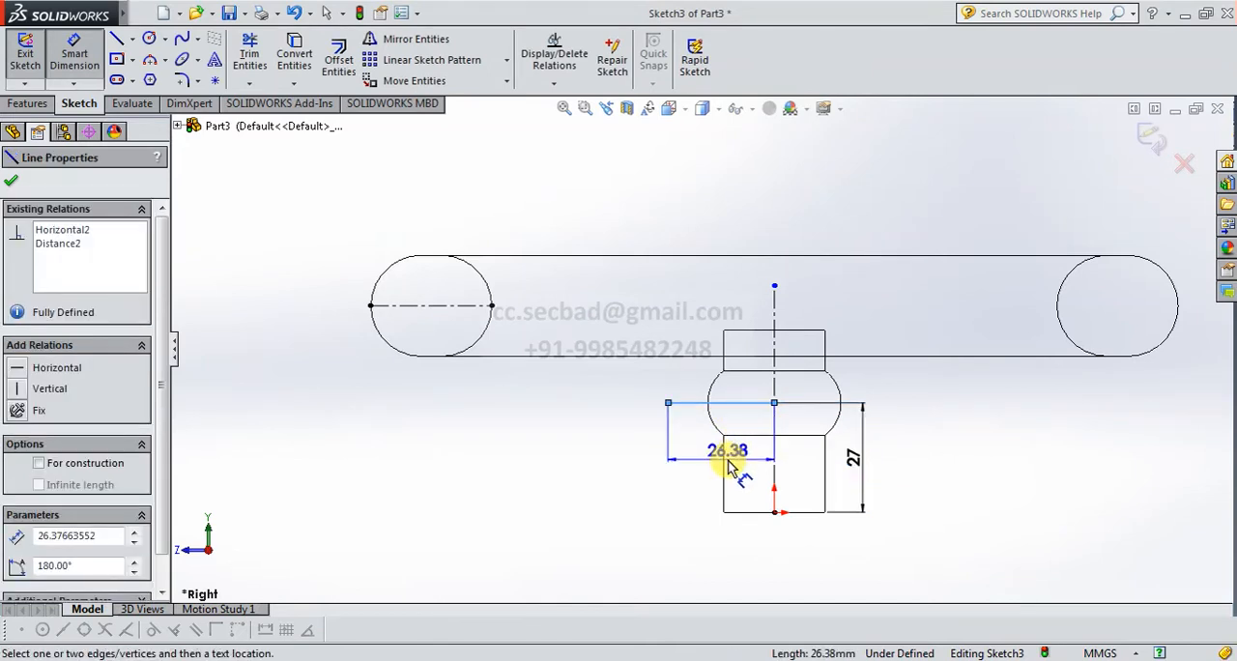
click(726, 466)
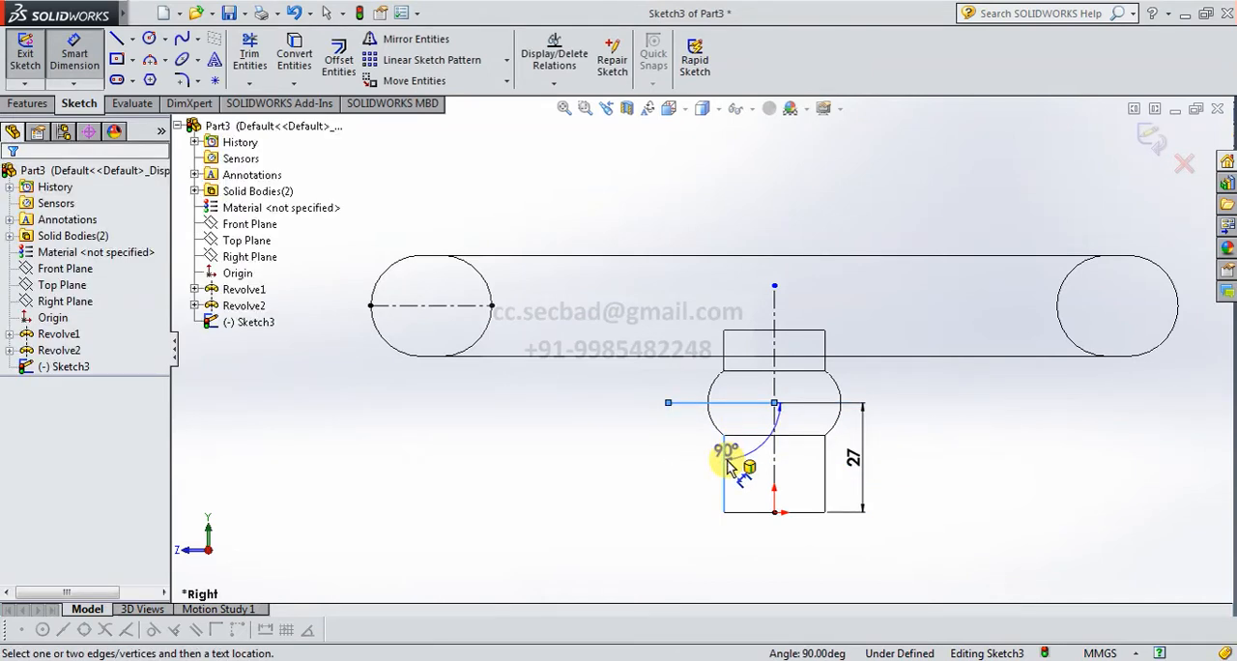
click(725, 446)
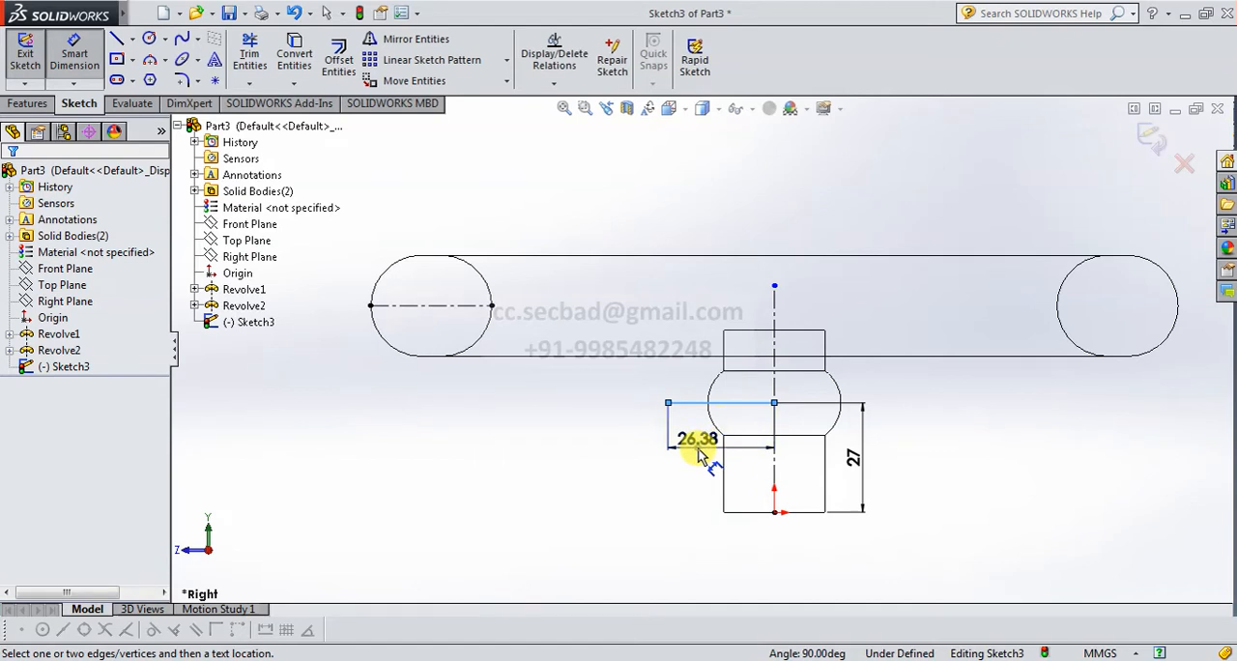
click(705, 455)
key(Return)
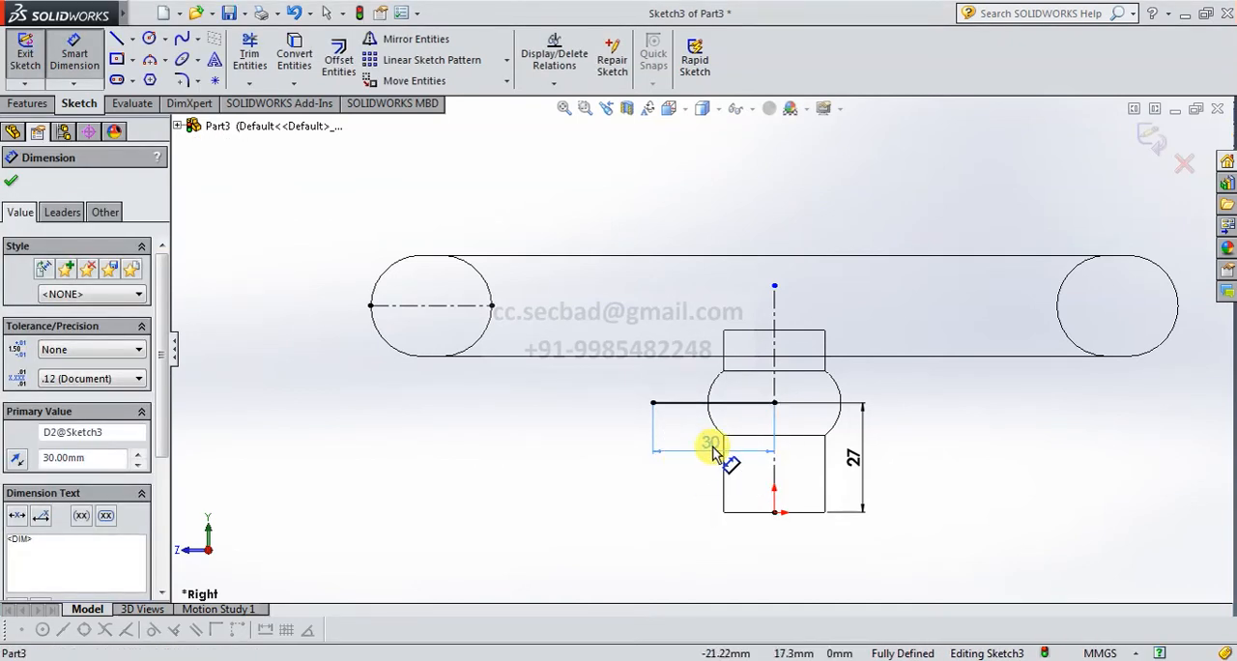
Sketch a line about 8 mm long along the ring section's horizontal centerline, from its midpoint toward the hub.
click(116, 40)
click(431, 305)
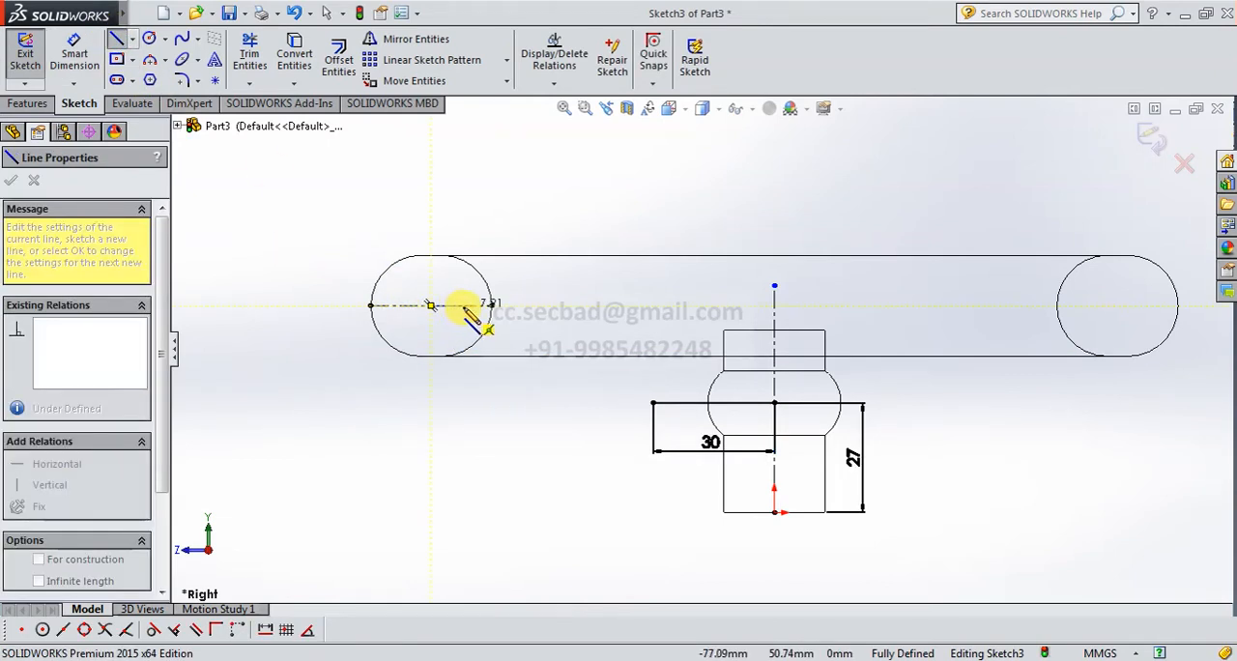
click(464, 305)
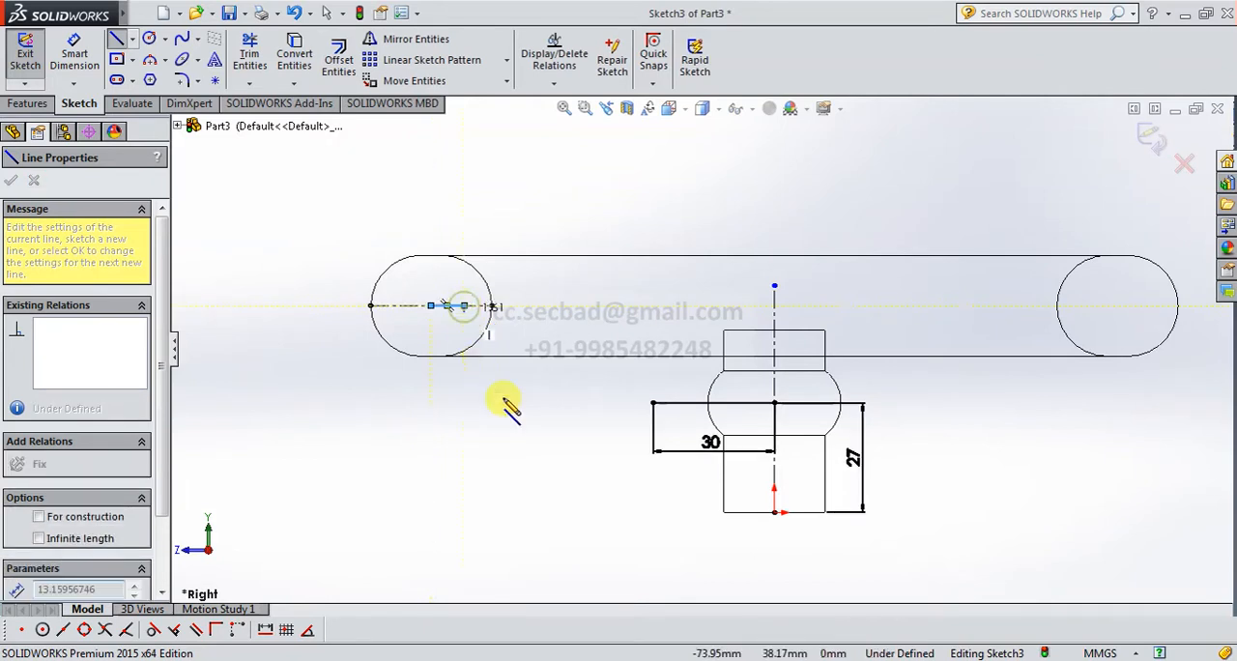
right_click(544, 432)
click(560, 450)
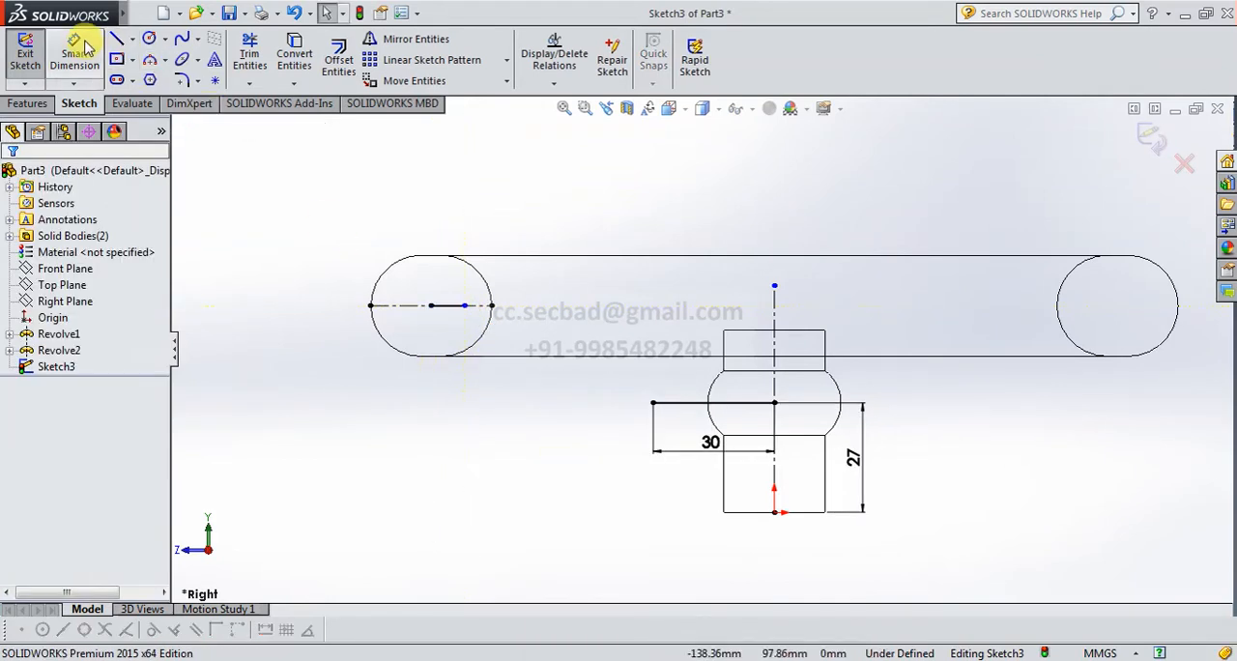
Sketch a three-point arc of about 23 mm radius, curving upward from the outer end of the hub's horizontal line toward the ring.
scroll(641, 358, down, 2)
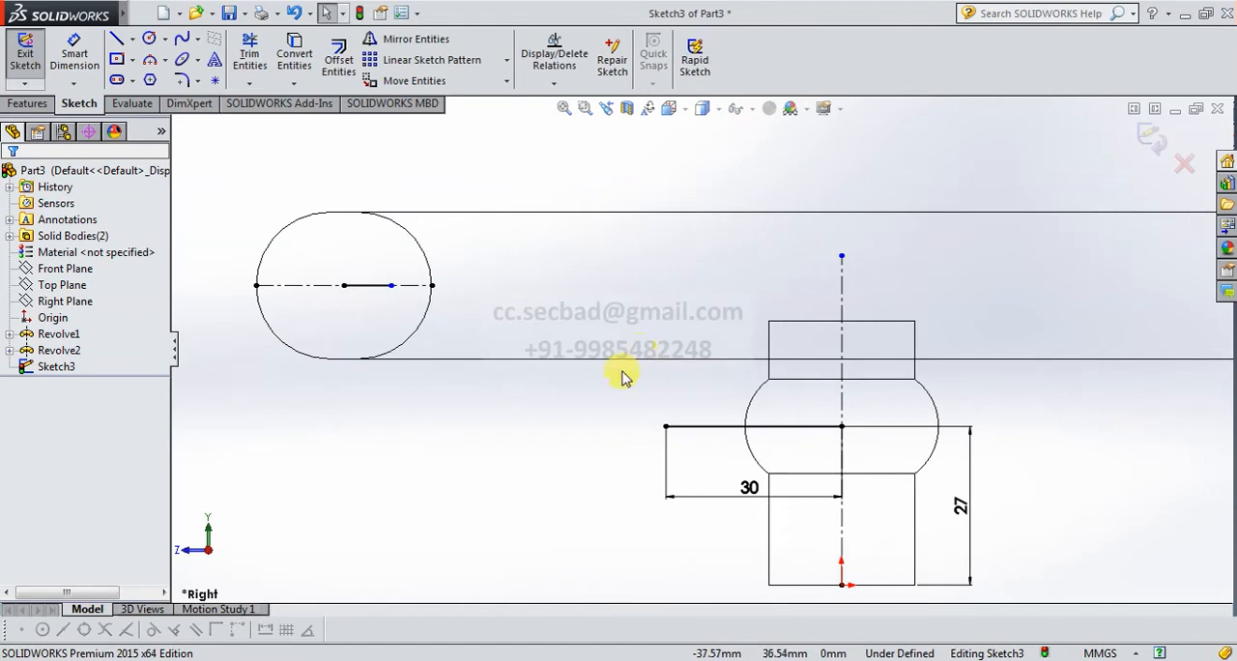
click(150, 61)
click(665, 426)
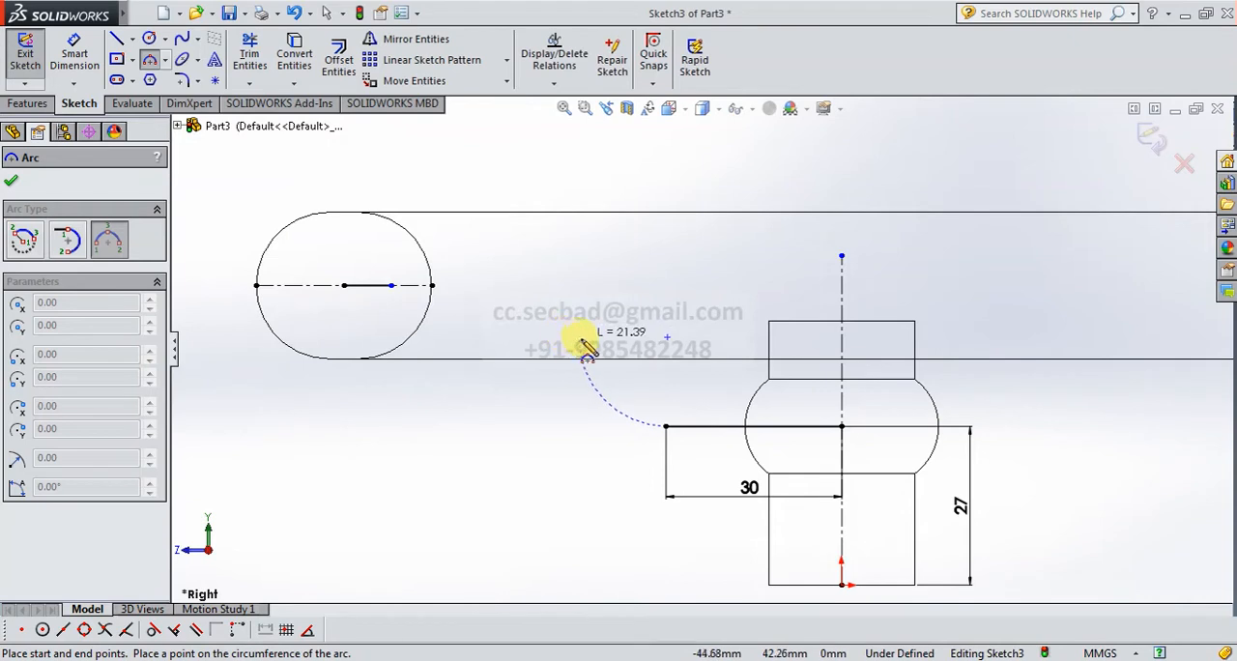
click(574, 338)
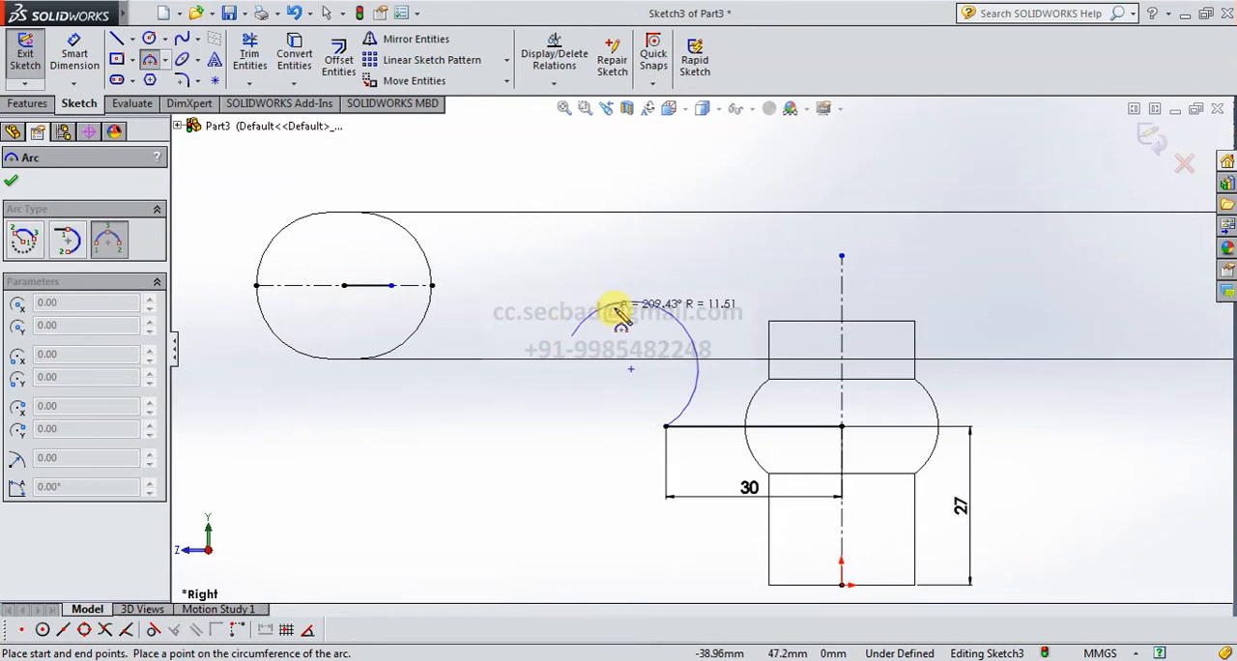
click(605, 394)
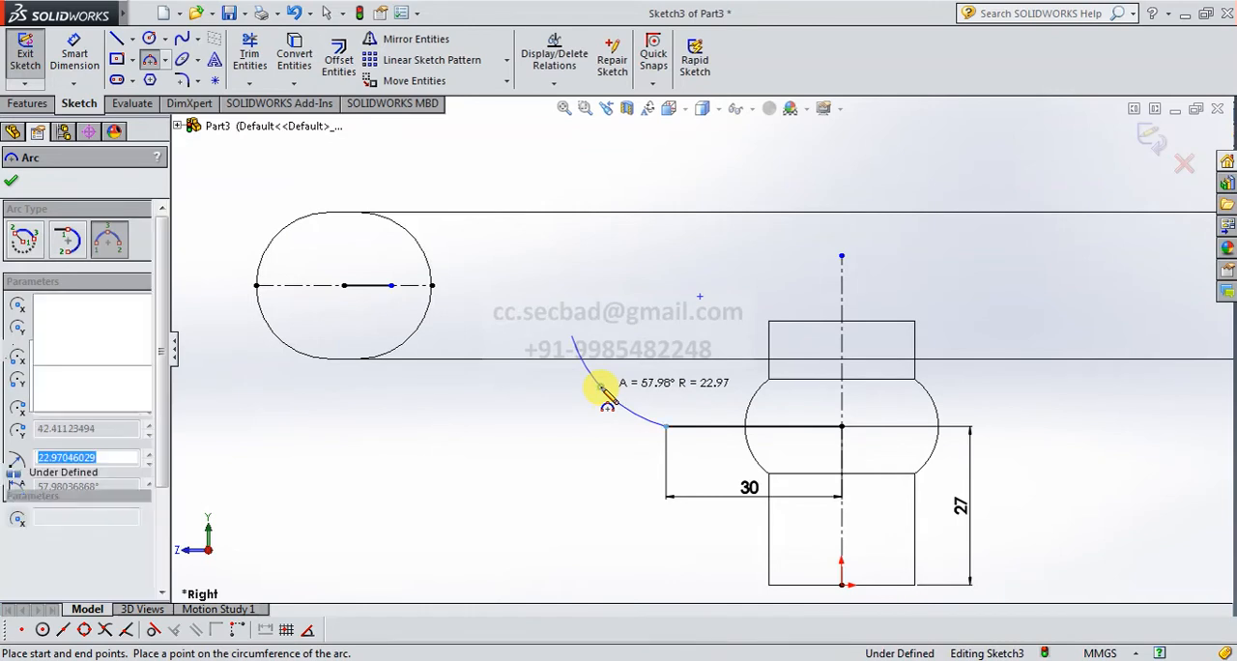
Sketch a second three-point arc of about 28.5 mm radius, joining the inner end of the ring's short line to the first arc's free end.
click(394, 285)
click(575, 338)
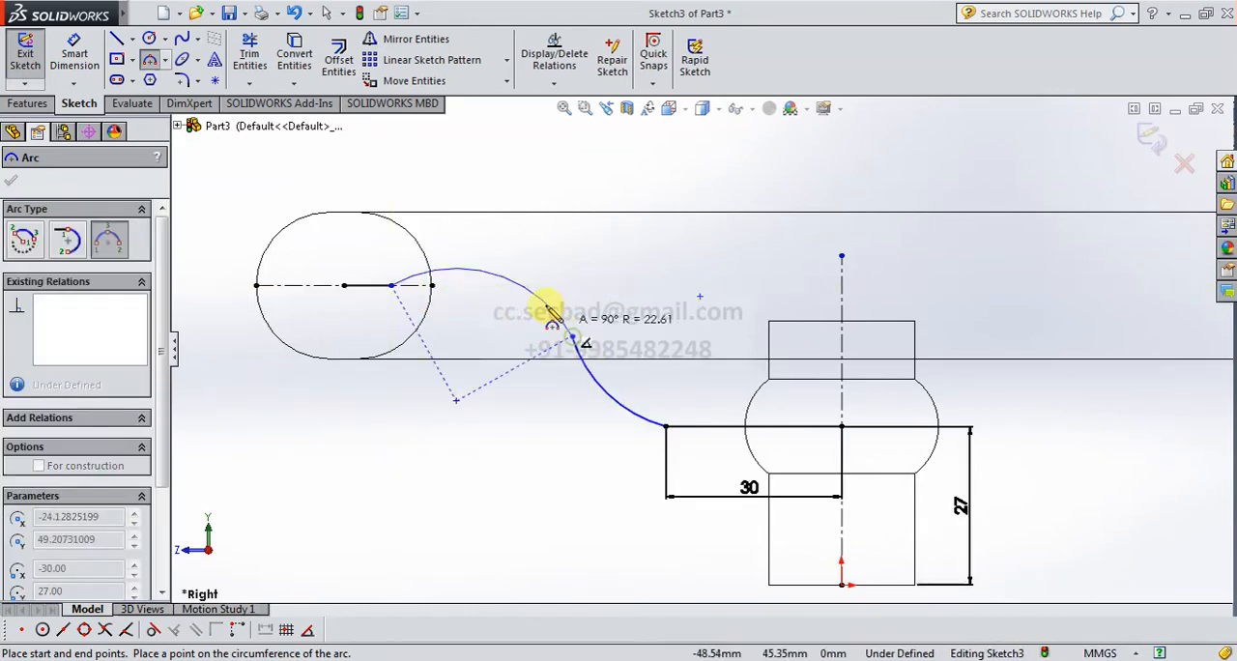
click(528, 304)
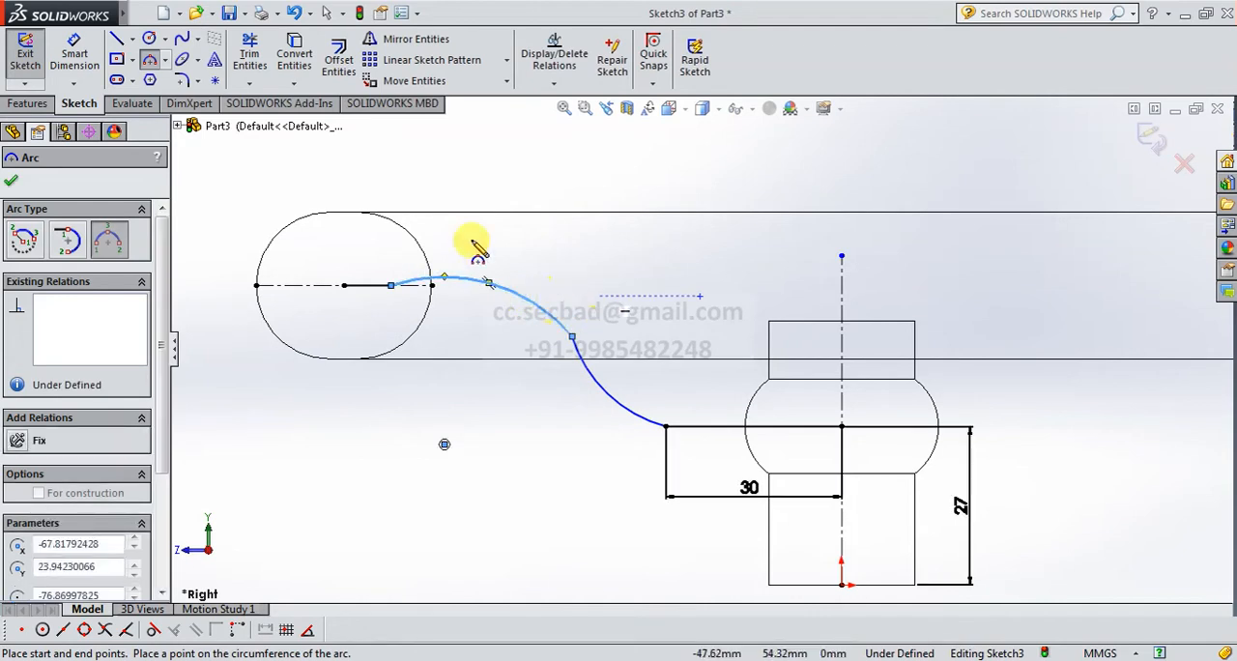
right_click(268, 181)
click(292, 191)
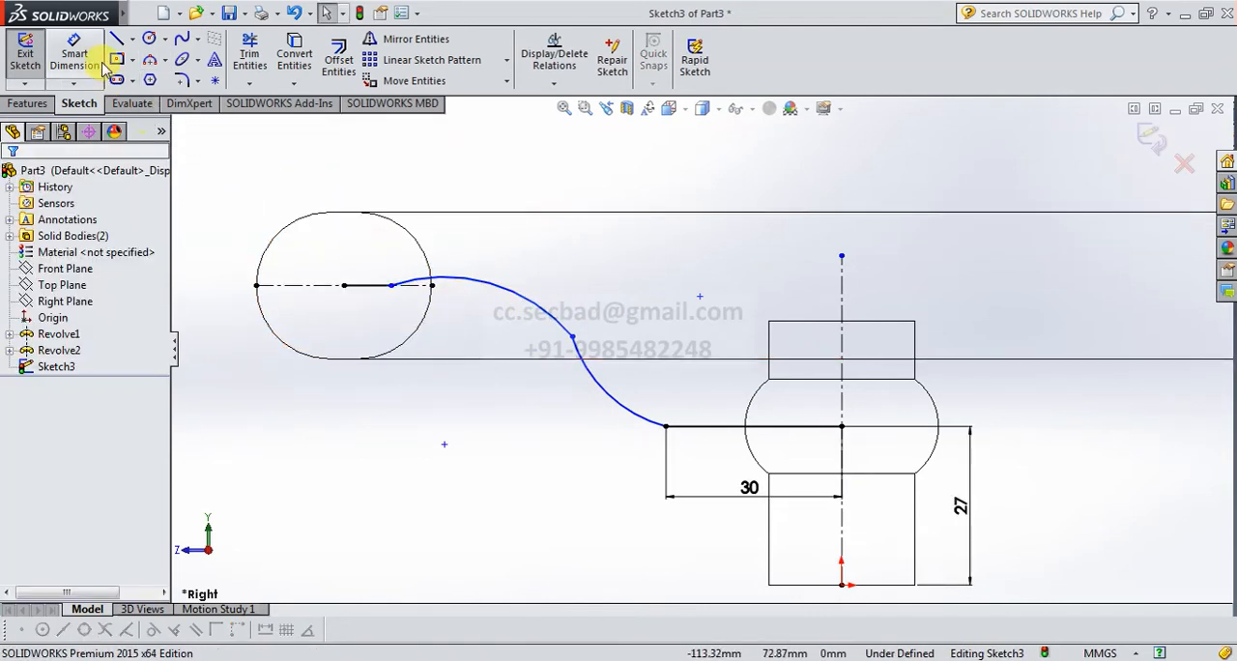
Dimension the horizontal distance between the ring section's center and the lower arc's center point as 55 mm.
click(77, 60)
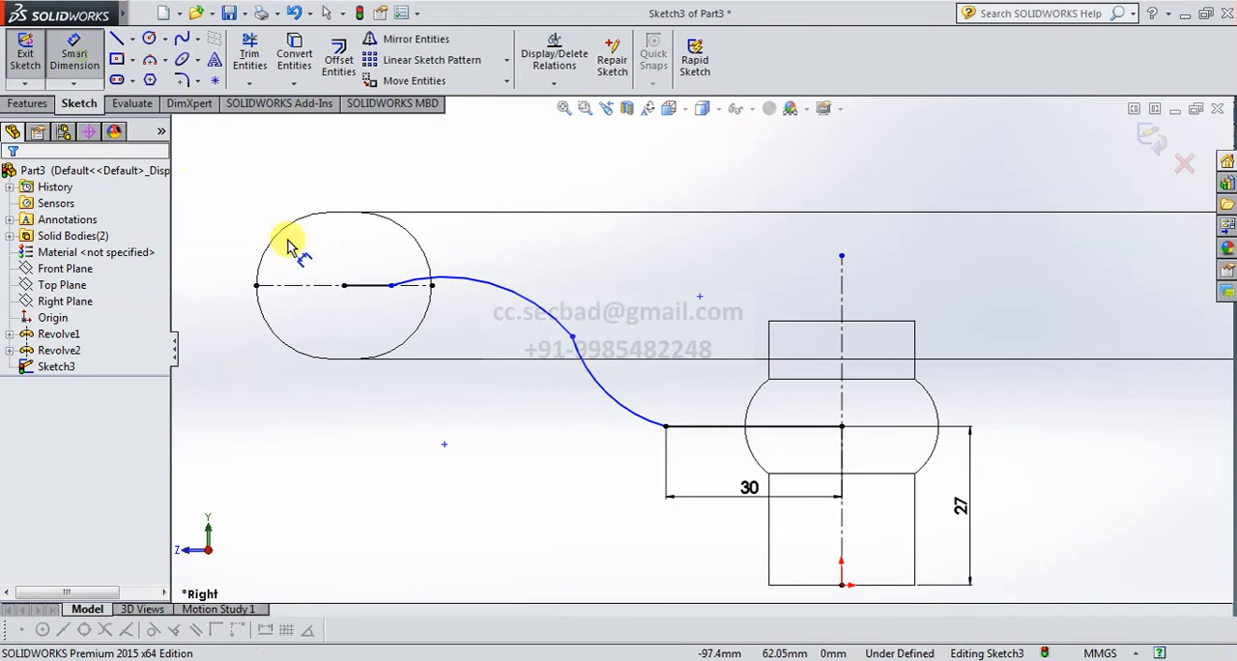
click(345, 286)
click(700, 297)
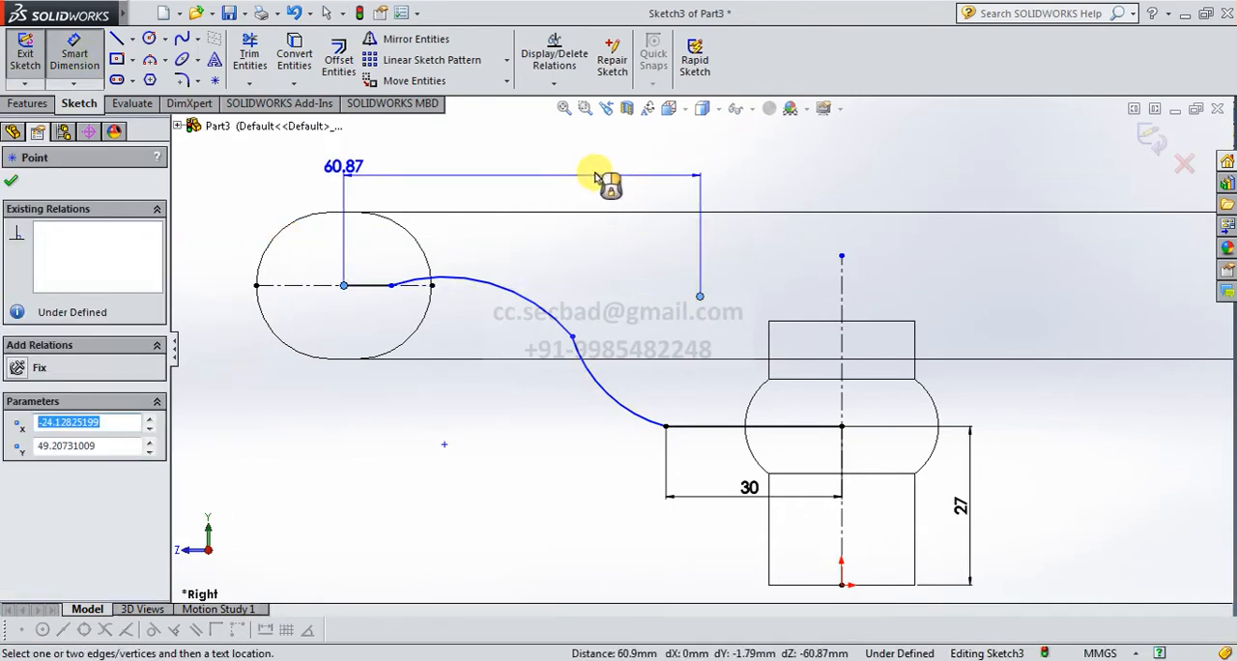
click(574, 172)
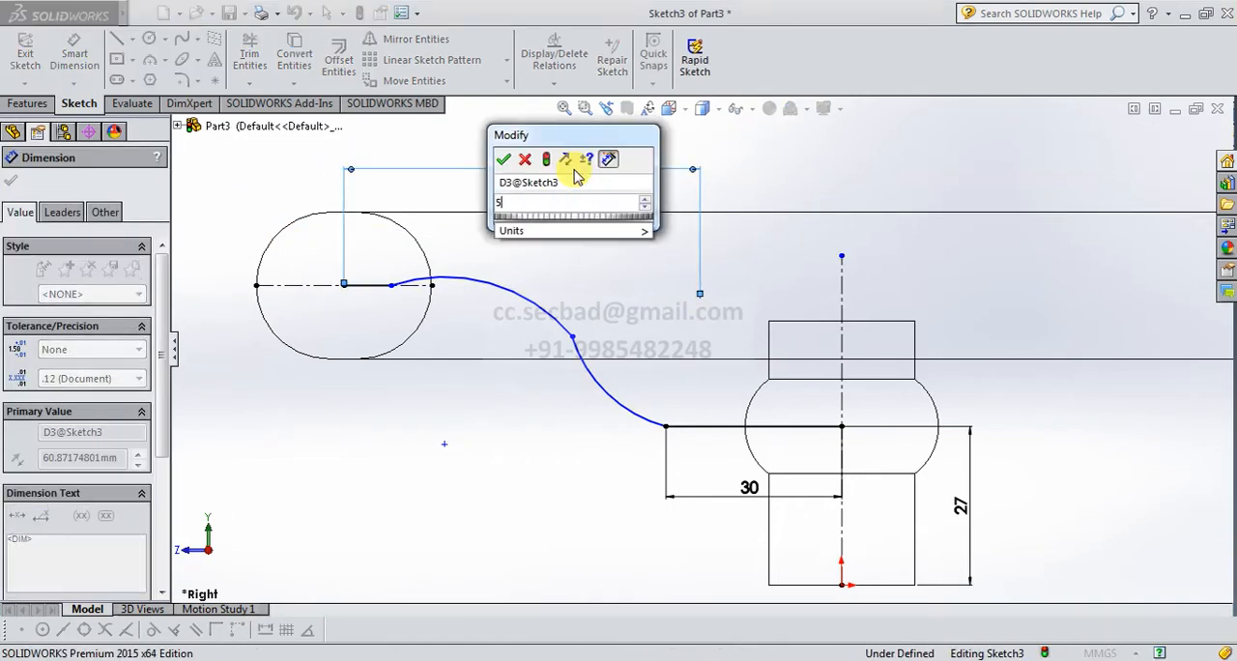
text(55)
key(Return)
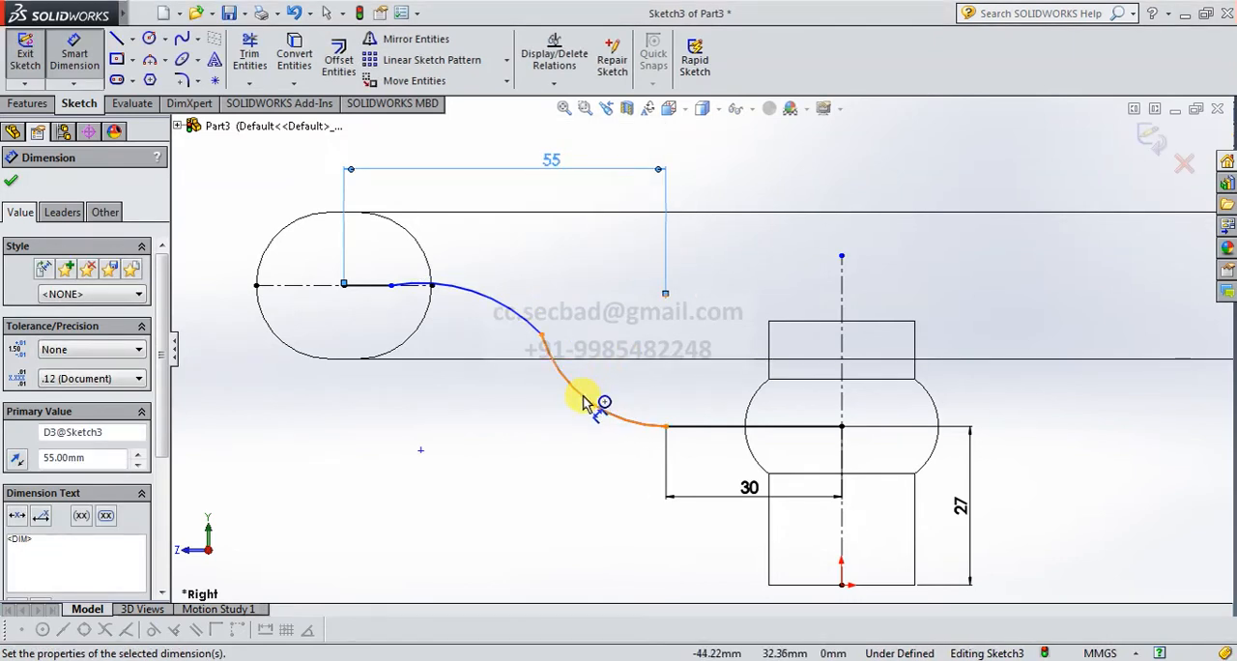
Dimension the radius of the lower arc next to the hub line as 29 mm.
click(585, 404)
click(580, 441)
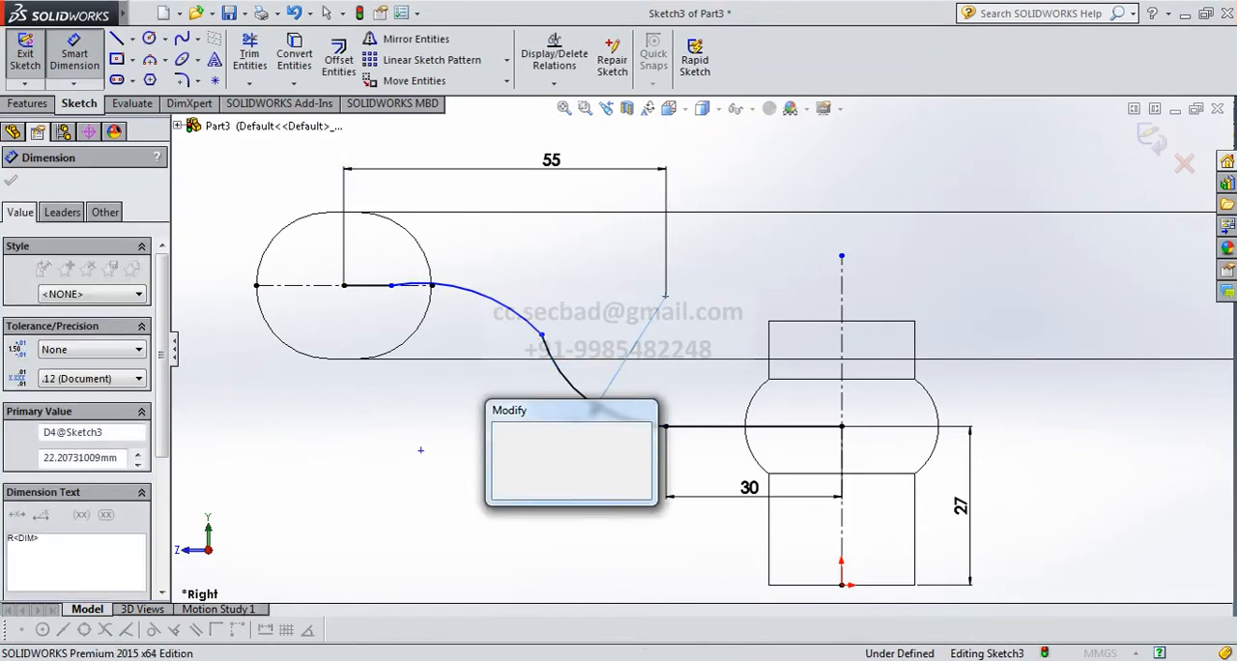
text(29)
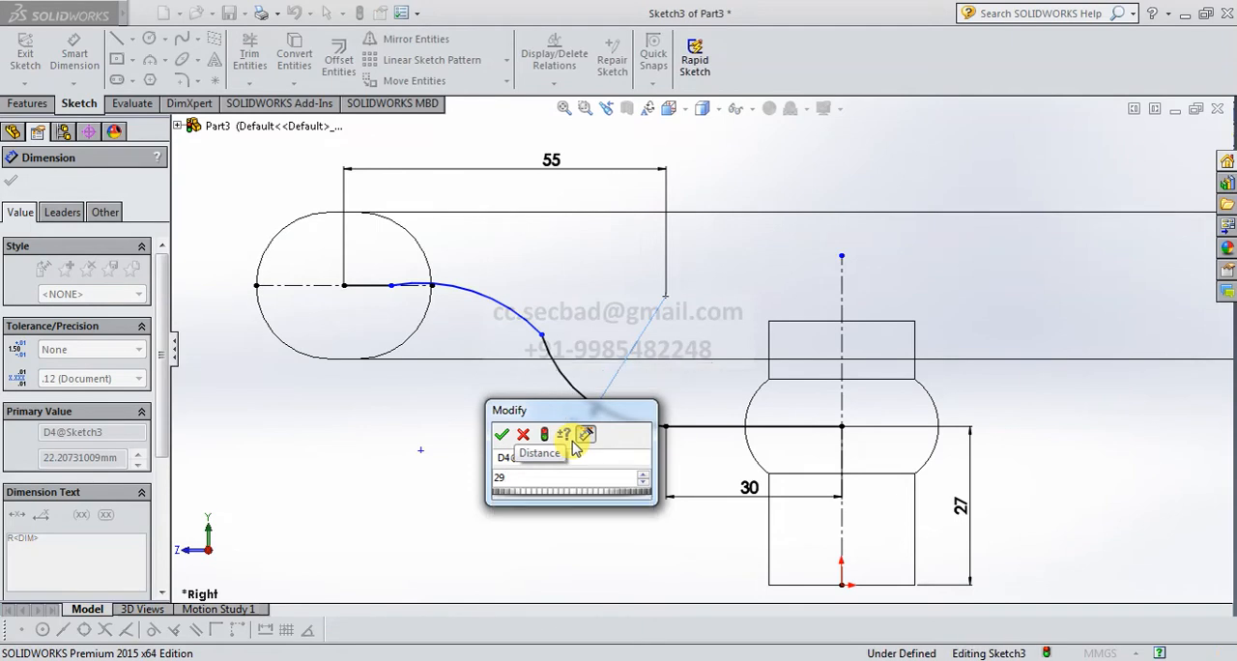
key(Return)
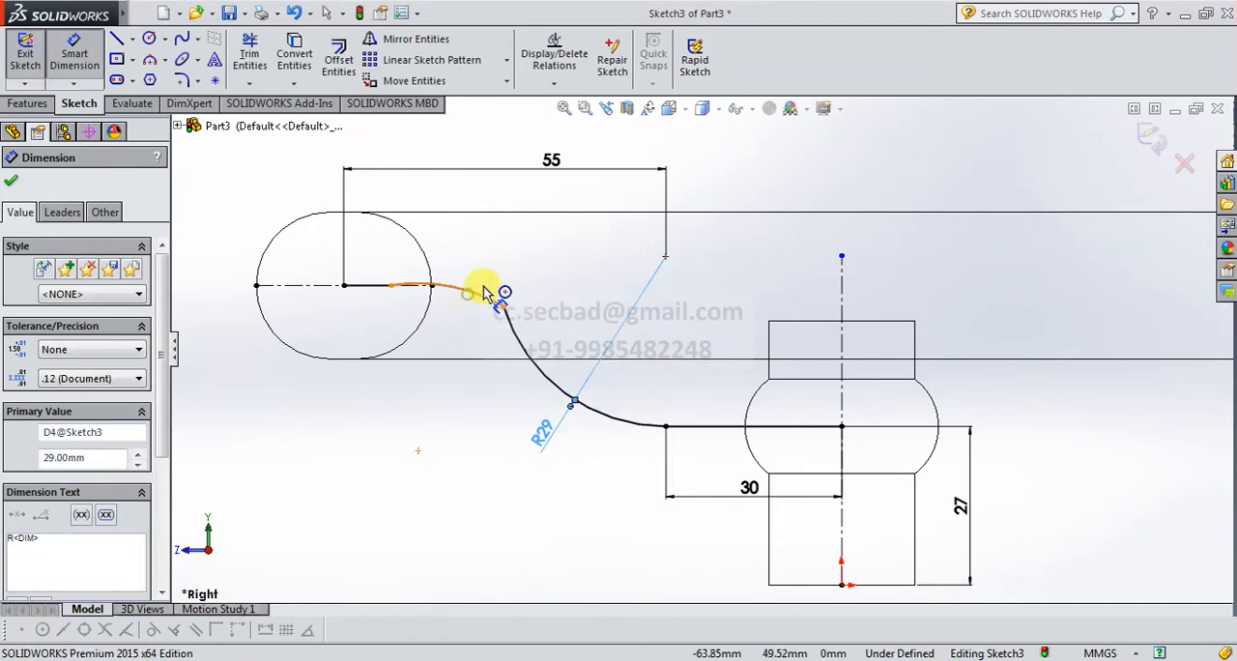
Dimension the upper arc's radius beside the ring as 29 mm and finish the path sketch.
click(483, 290)
click(495, 237)
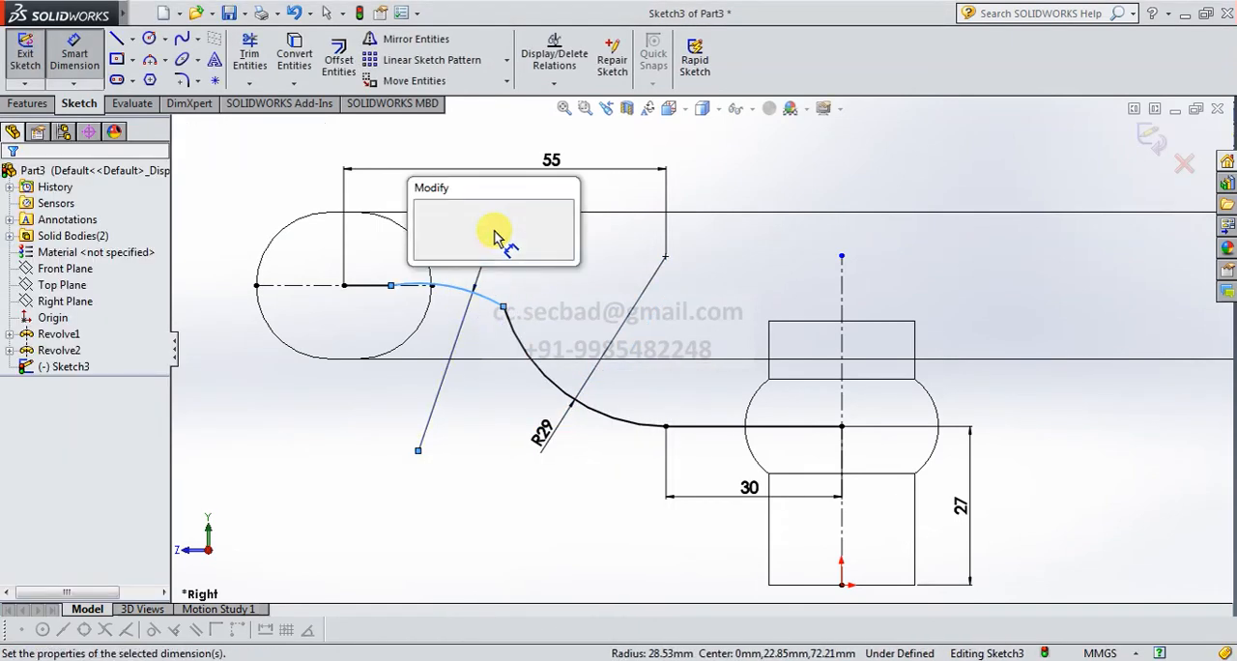
text(29)
key(Return)
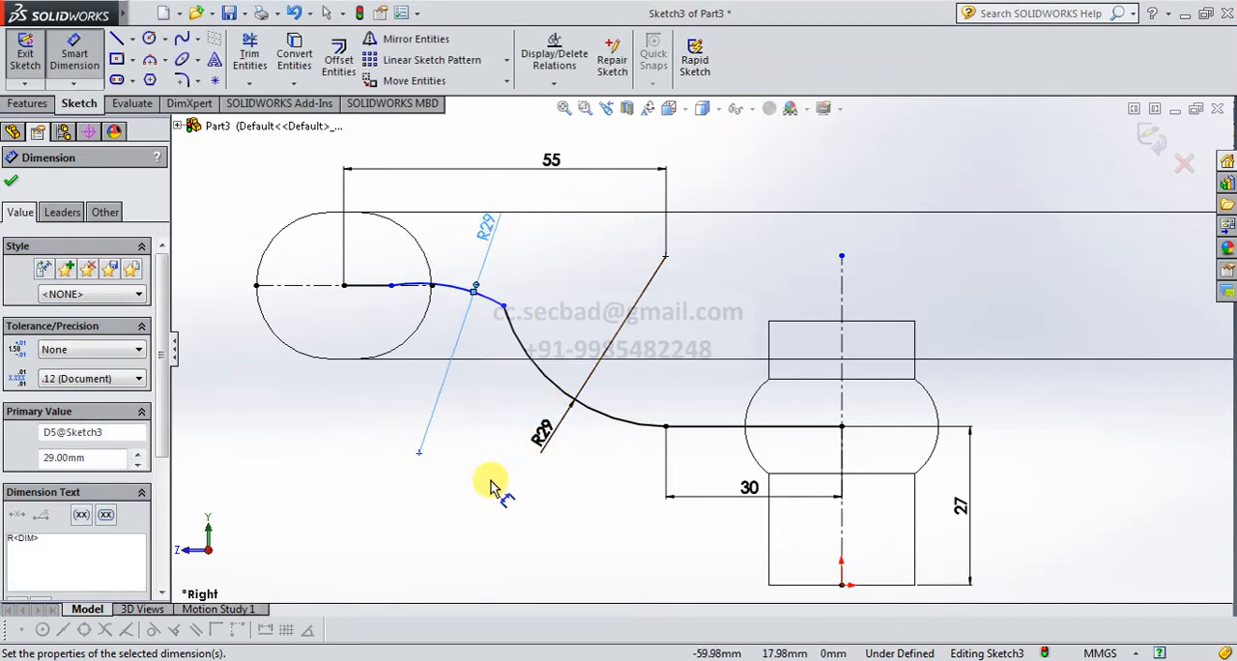
click(10, 181)
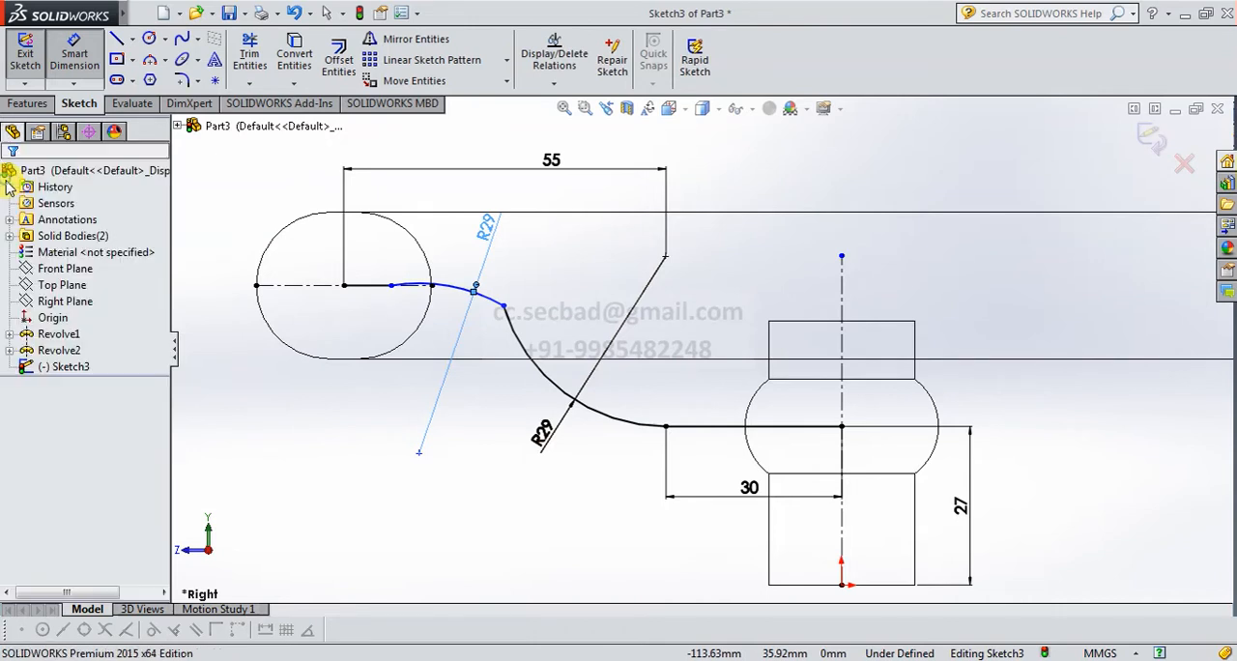
click(1147, 139)
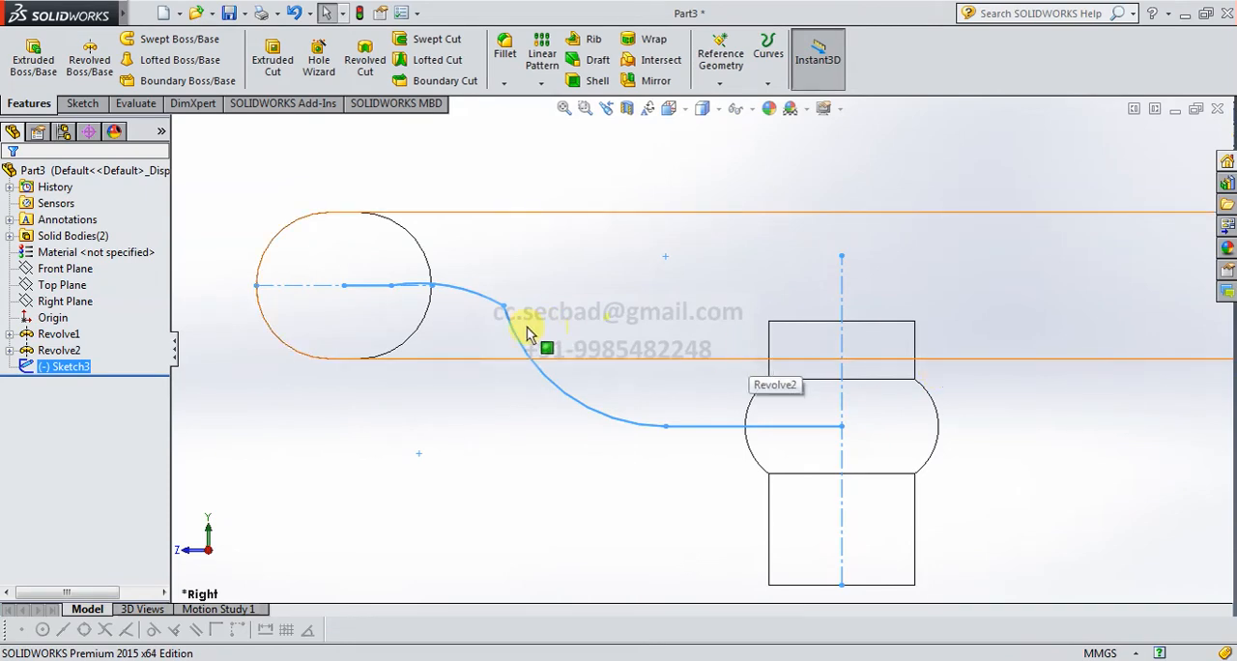
Start a new sketch on the Front Plane, viewed normal to the plane.
click(683, 114)
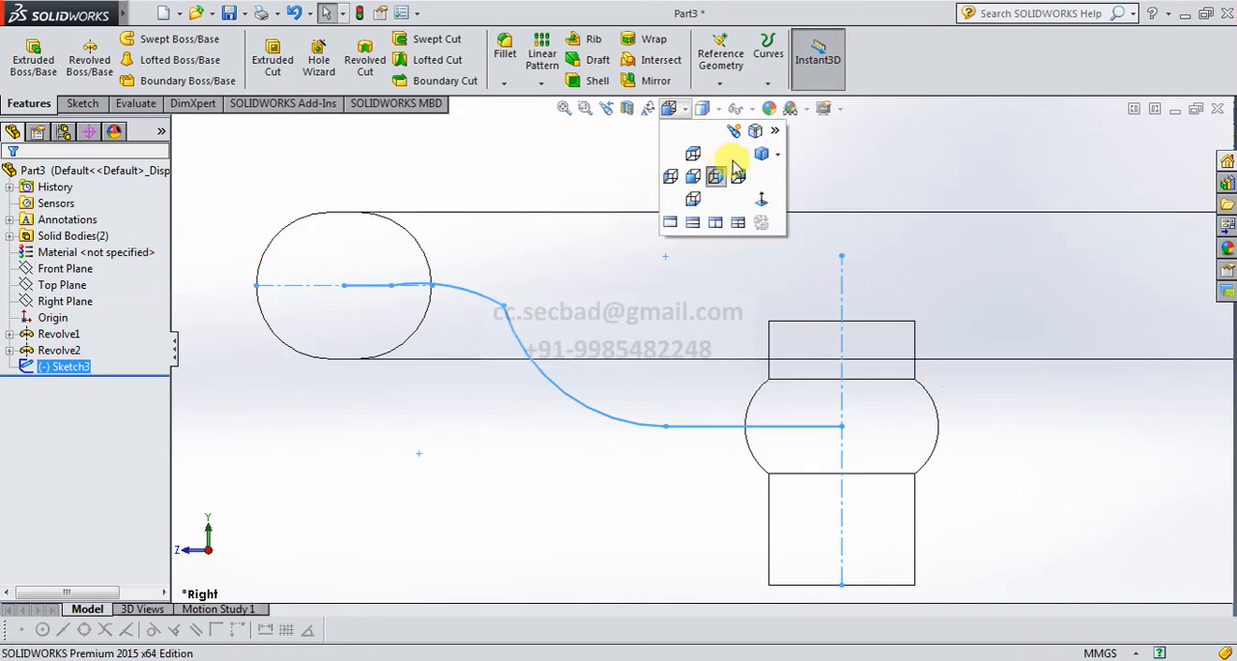
click(751, 152)
click(958, 319)
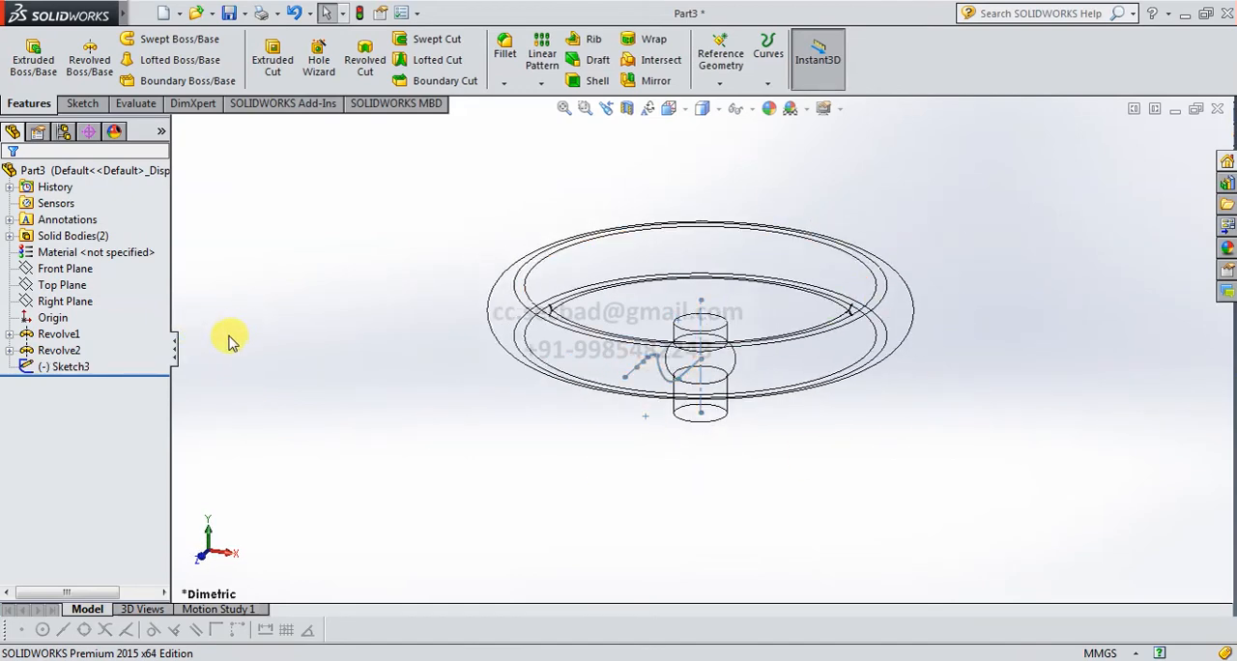
click(70, 269)
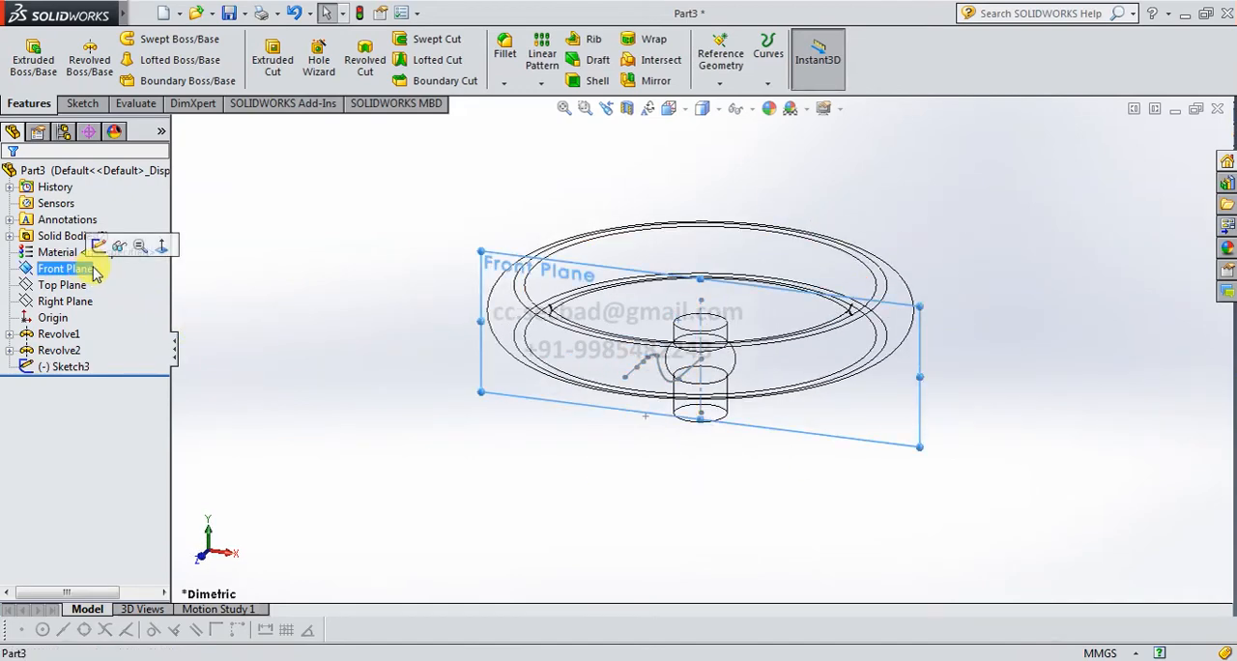
click(99, 246)
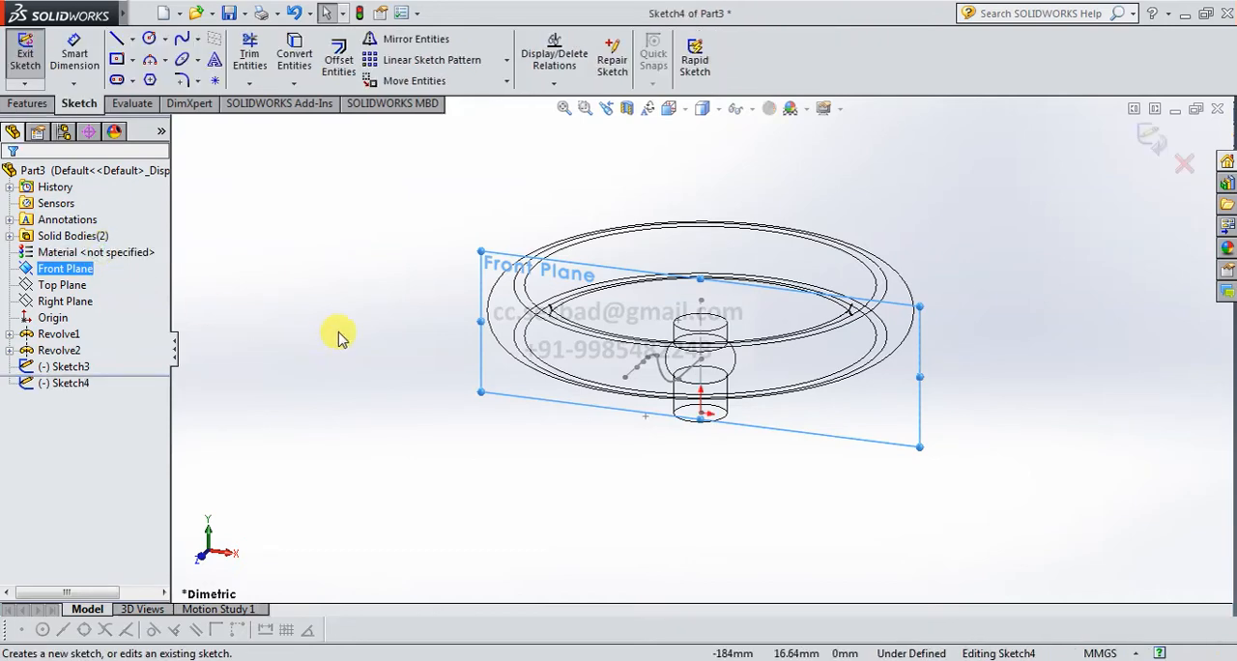
click(682, 110)
click(764, 197)
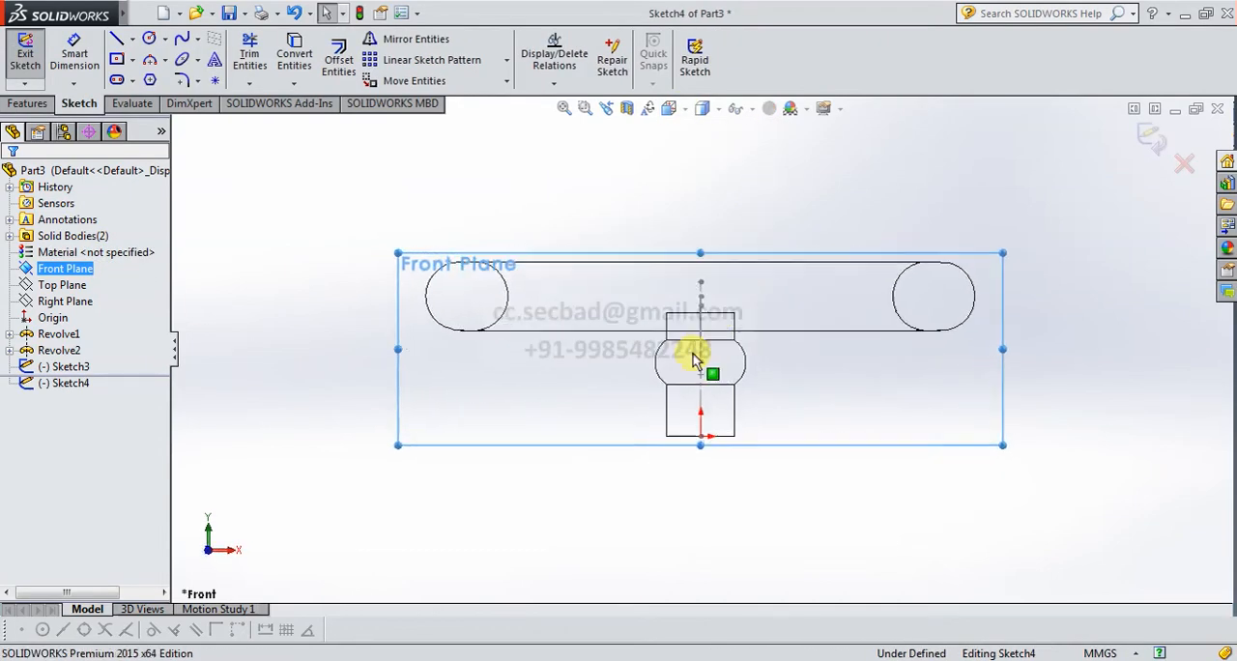
Sketch a horizontal ellipse centered on the path's endpoint in the hub's bulge, with semi-axes of about 6.4 mm and 3.1 mm.
scroll(713, 358, down, 8)
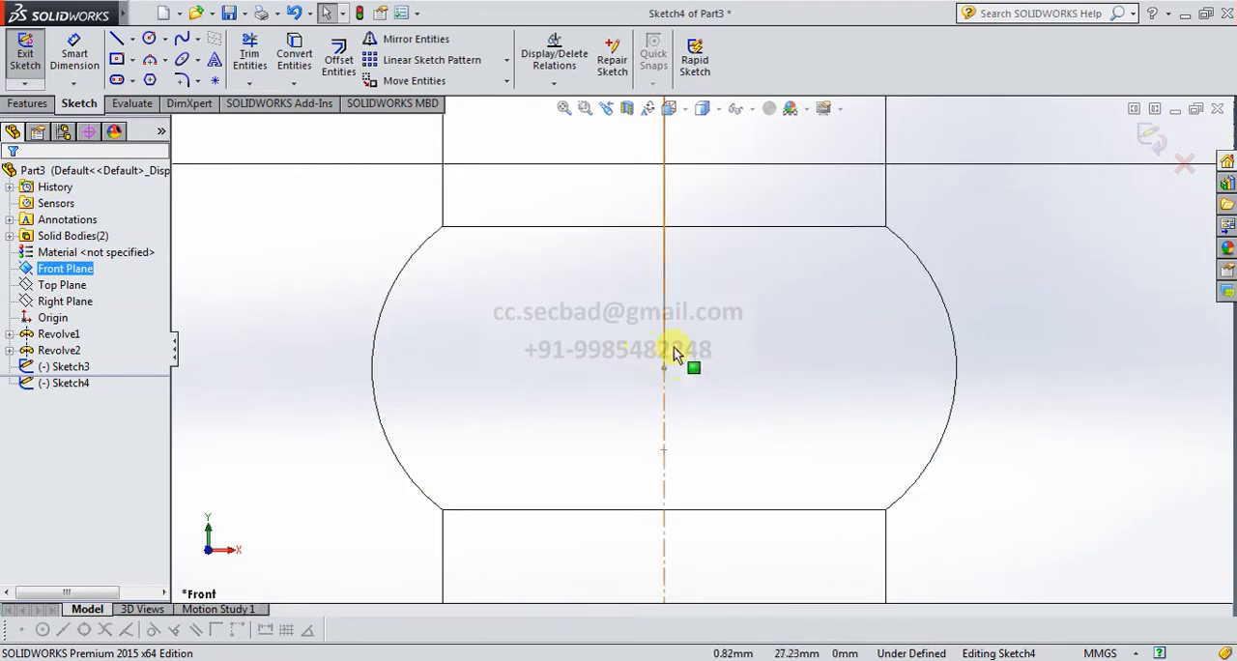
click(198, 62)
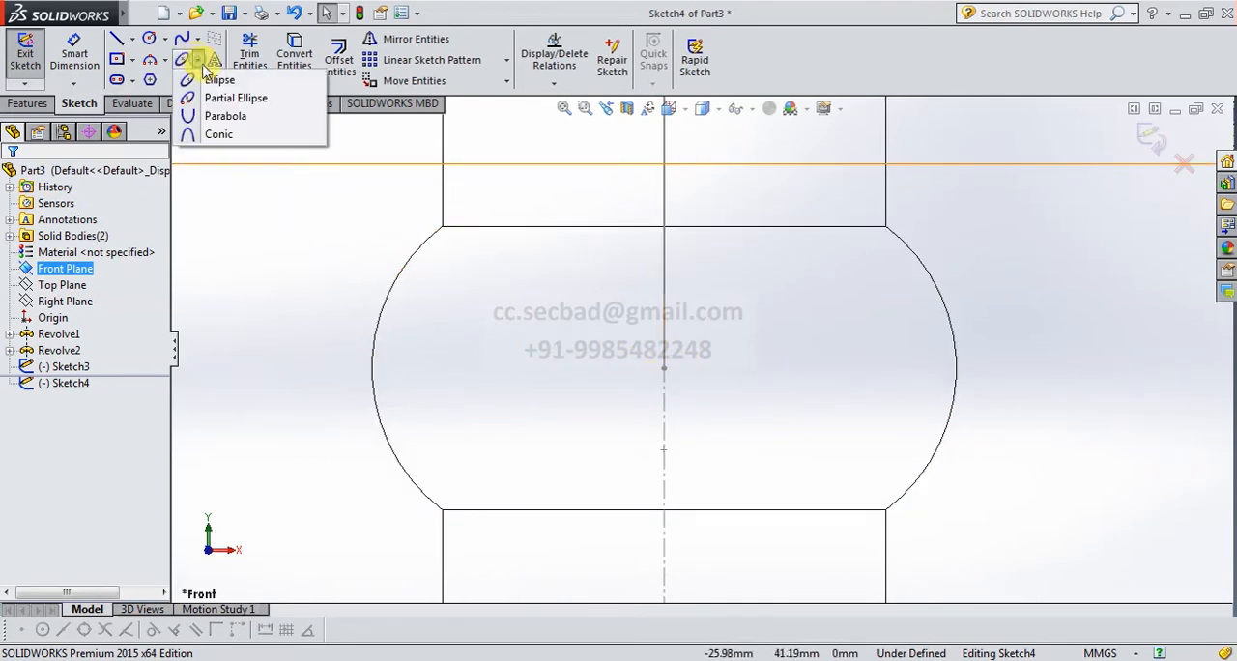
click(209, 78)
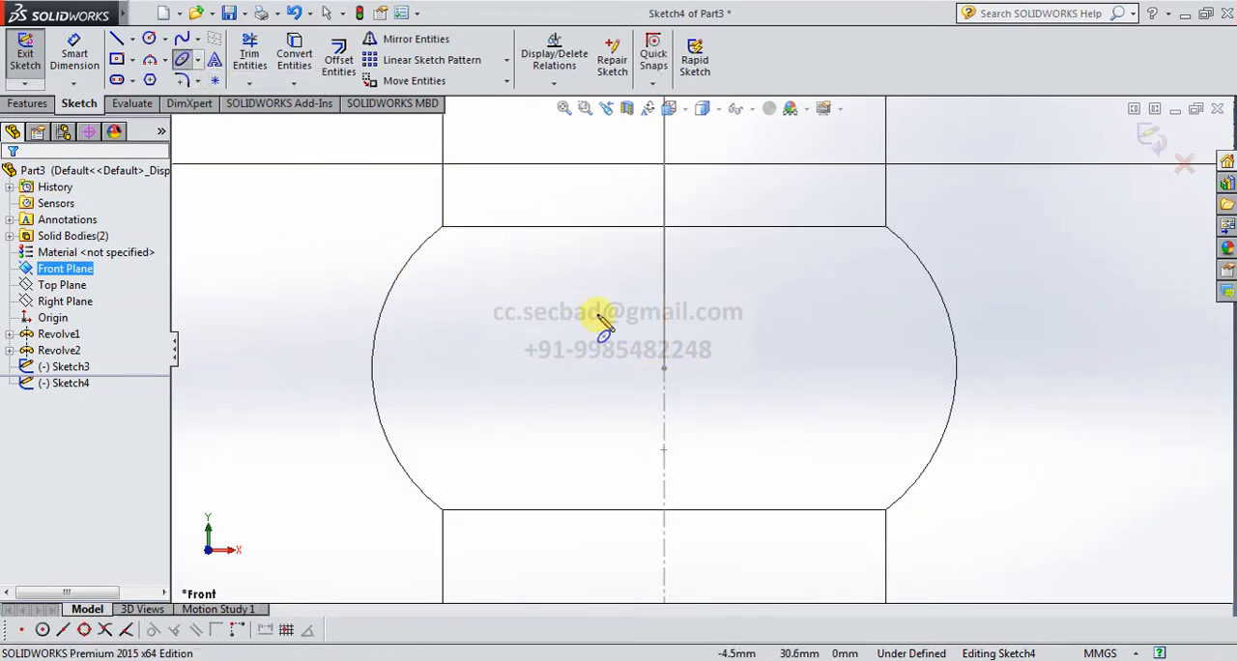
click(663, 367)
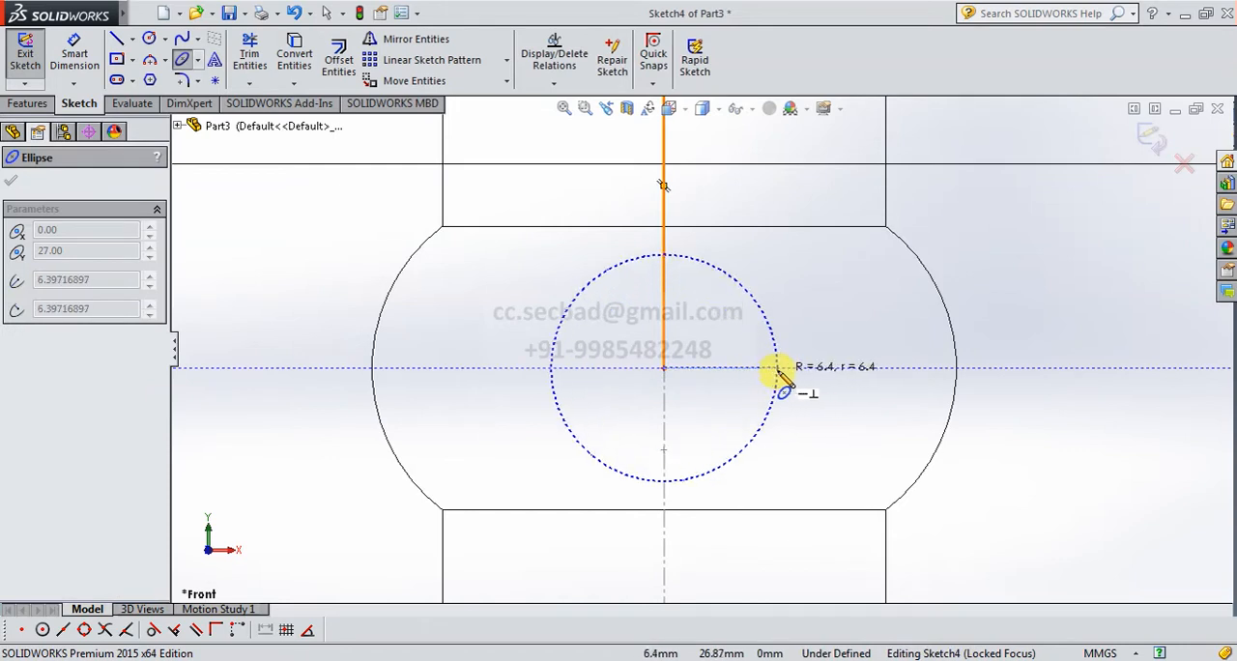
click(779, 369)
click(709, 312)
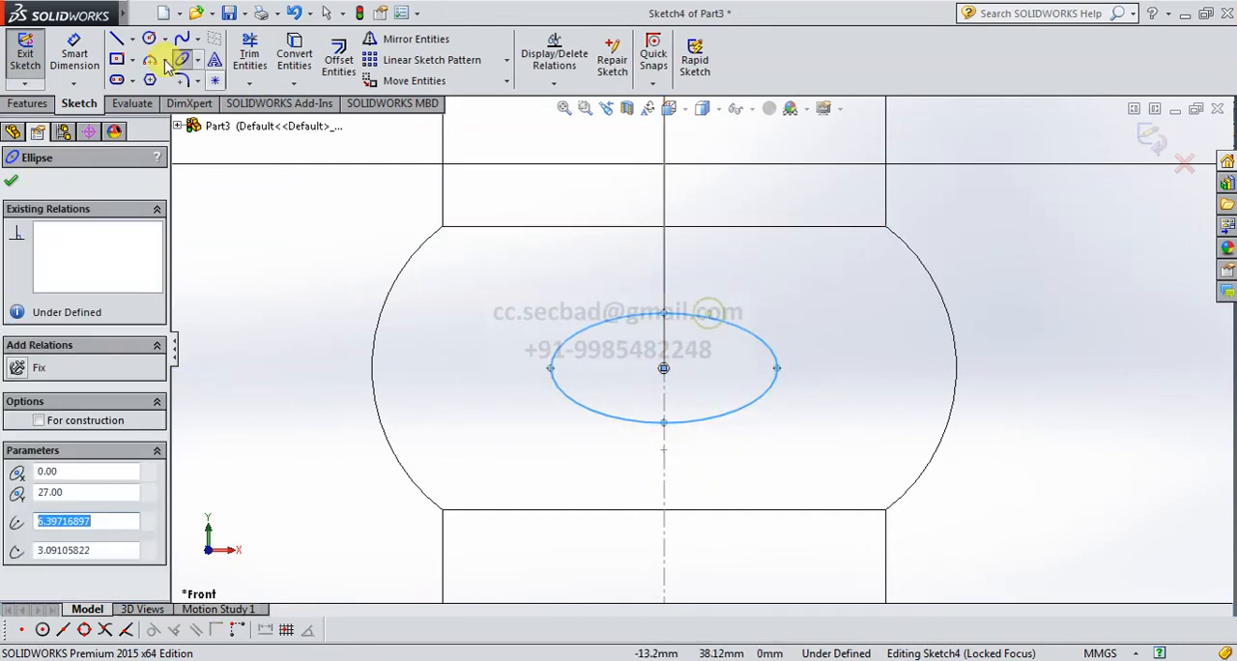
Dimension the ellipse's overall width between its two side points as 20 mm.
click(75, 48)
click(550, 367)
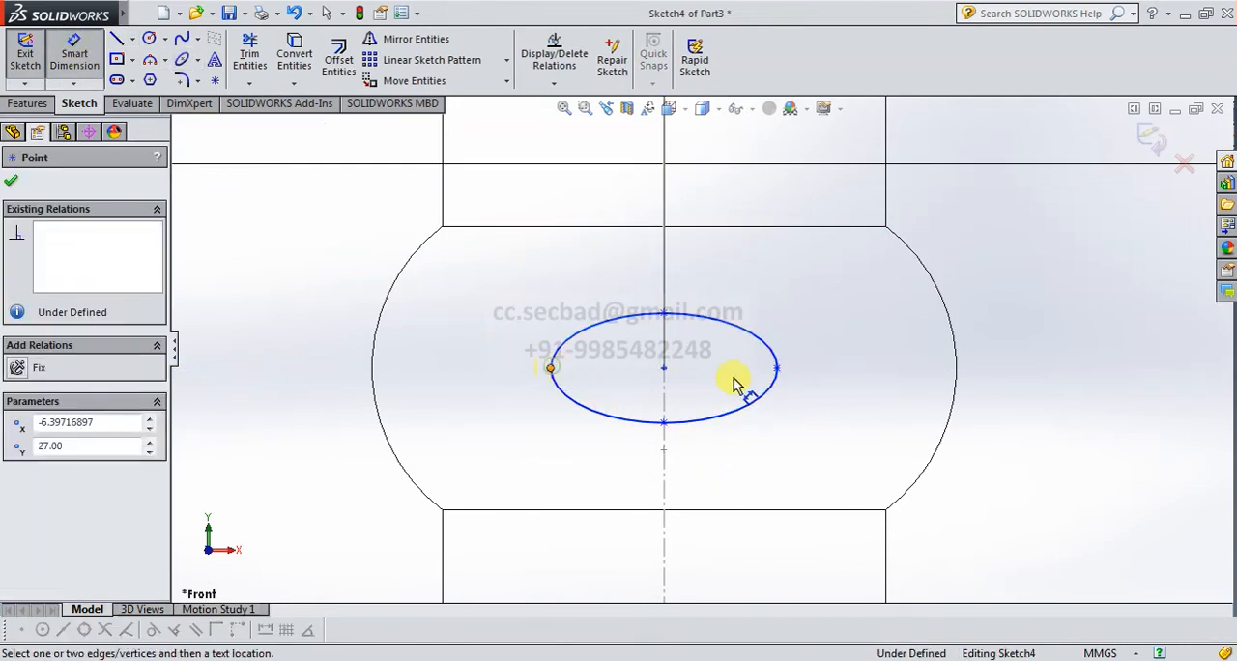
click(777, 369)
click(663, 498)
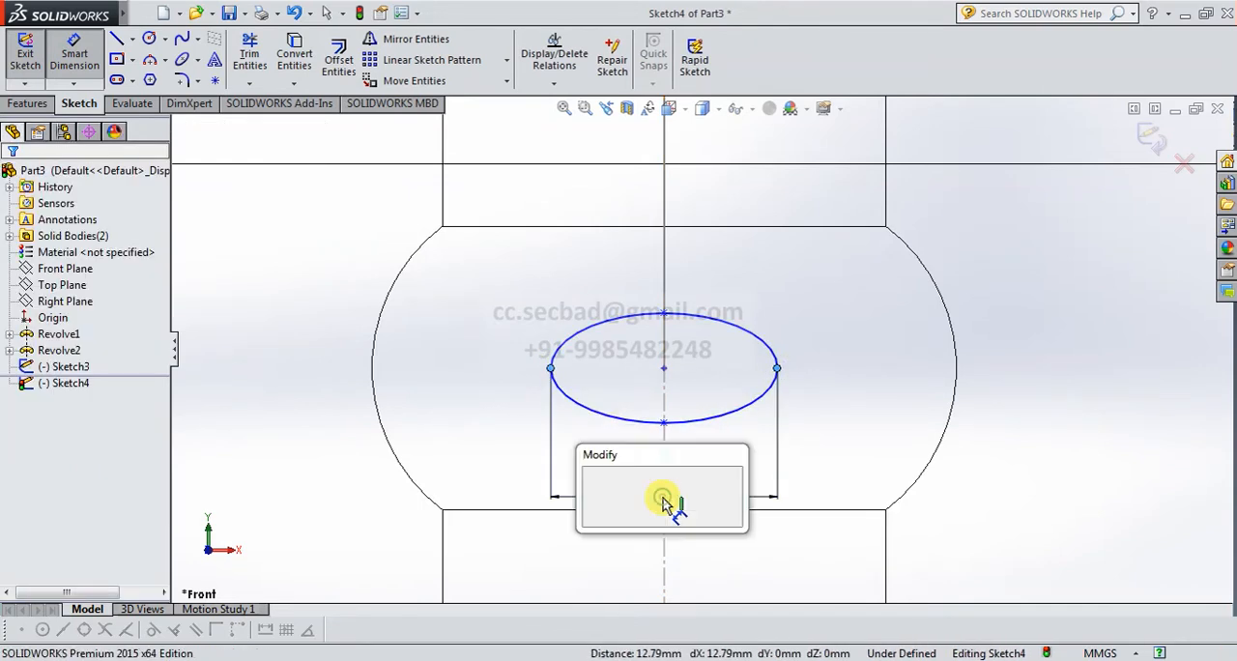
text(20)
key(Return)
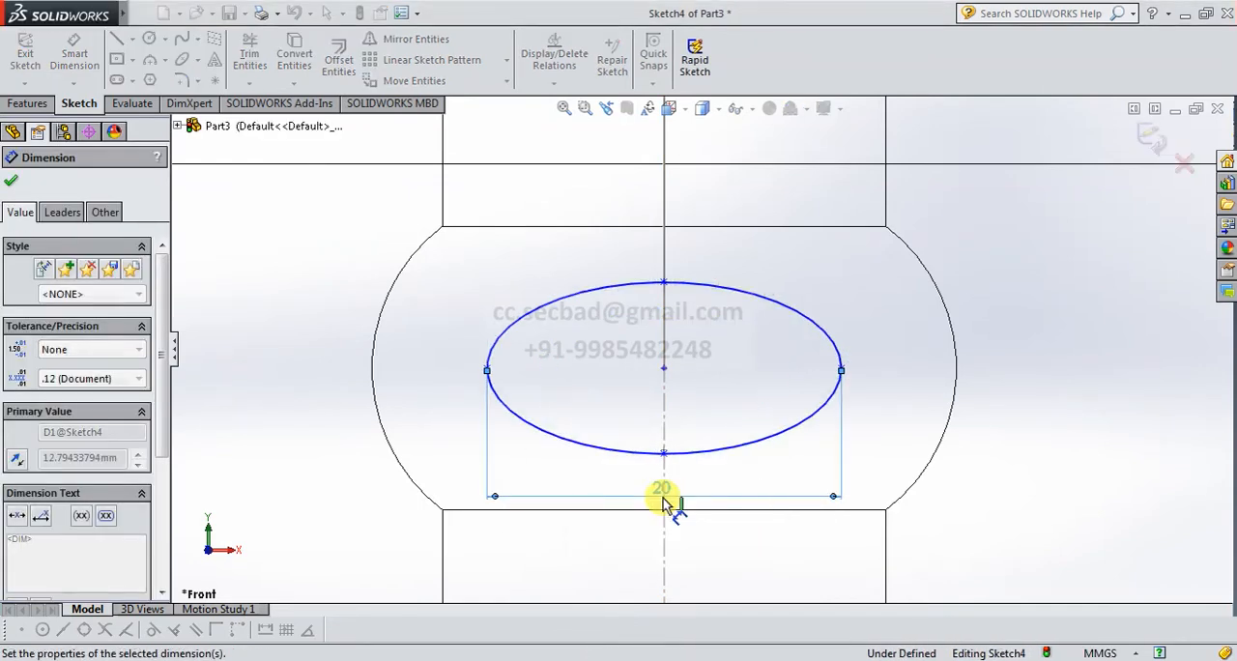
Dimension the ellipse's overall height as 12 mm and finish the profile sketch.
click(664, 282)
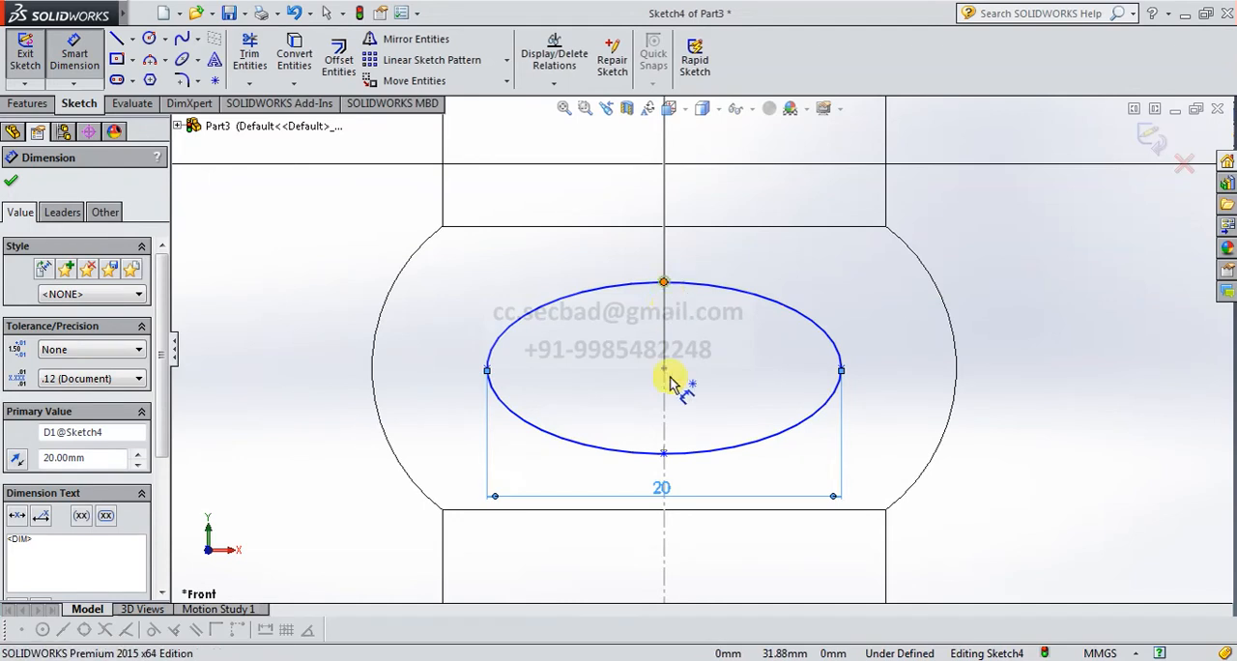
click(664, 453)
click(907, 370)
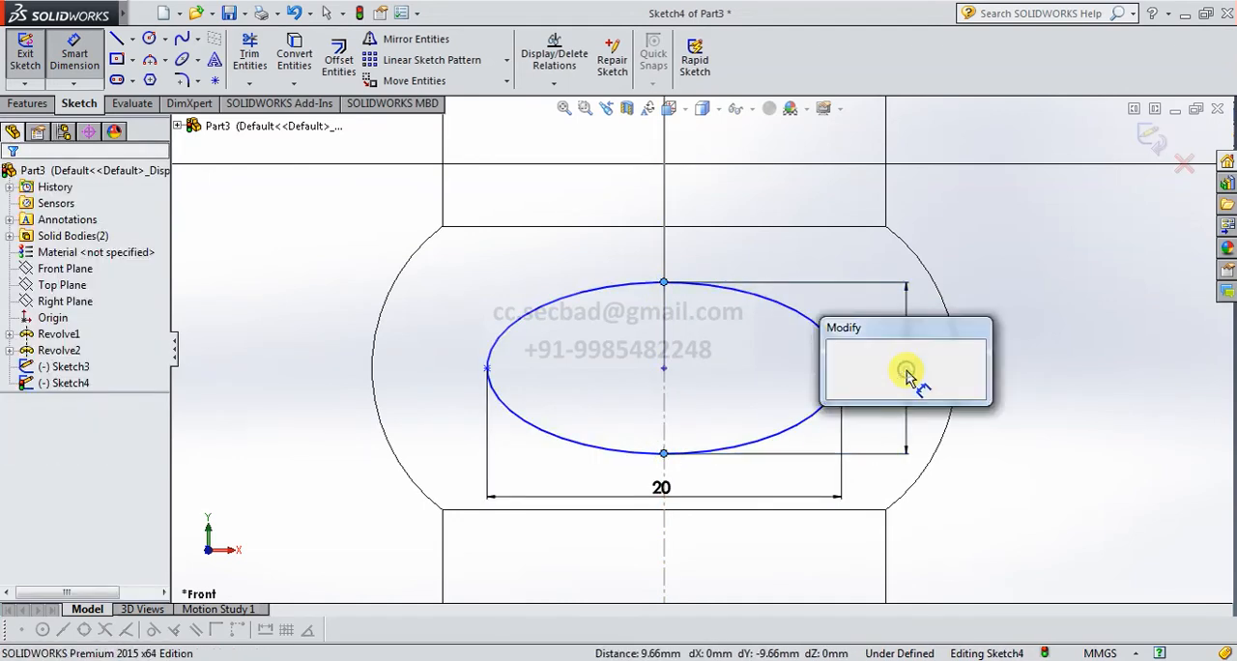
key(Return)
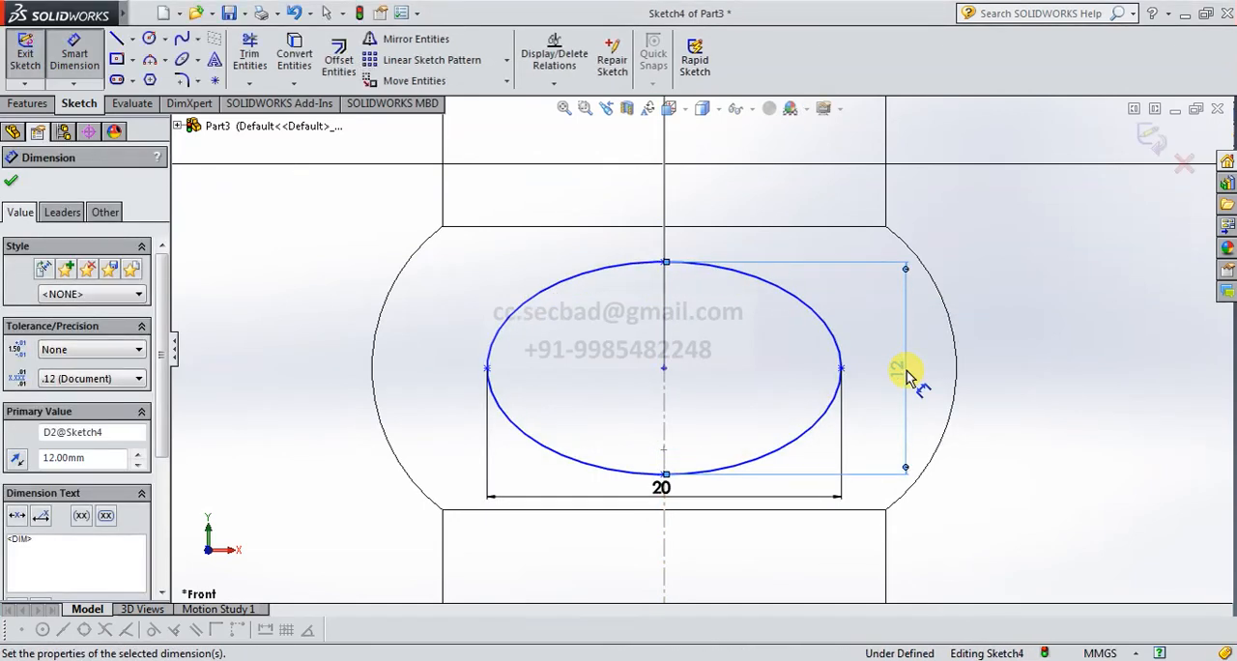
click(1153, 138)
click(1151, 138)
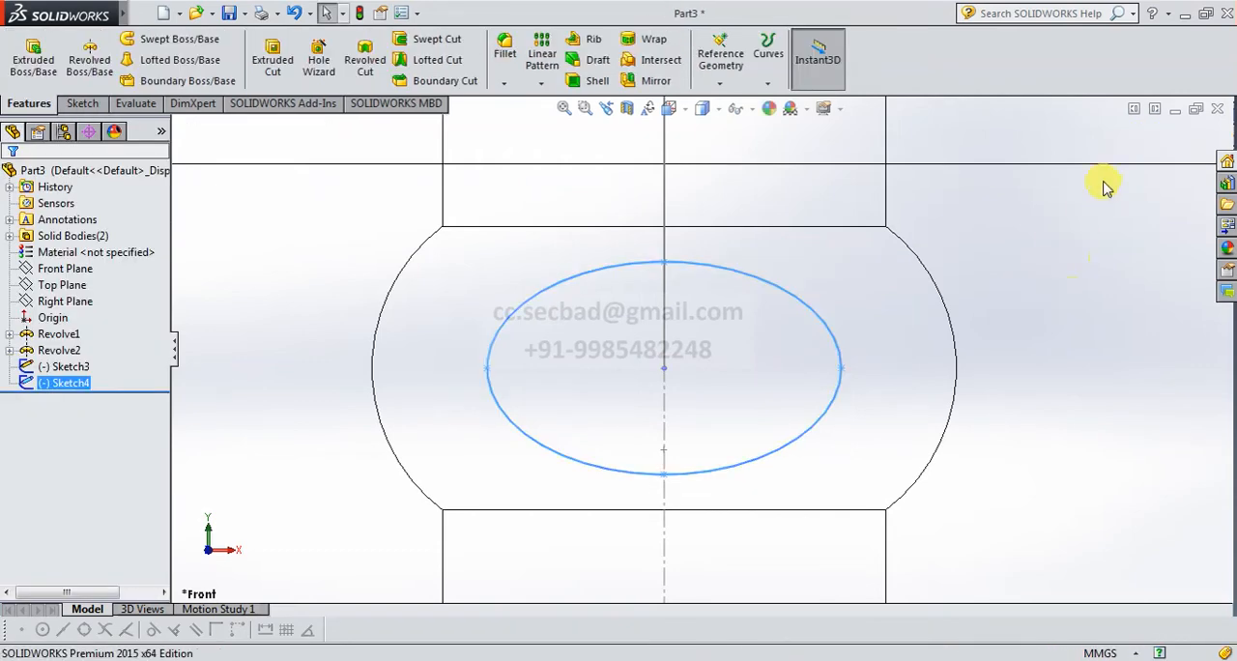
Set the view to dimetric and display the model shaded with edges.
click(672, 109)
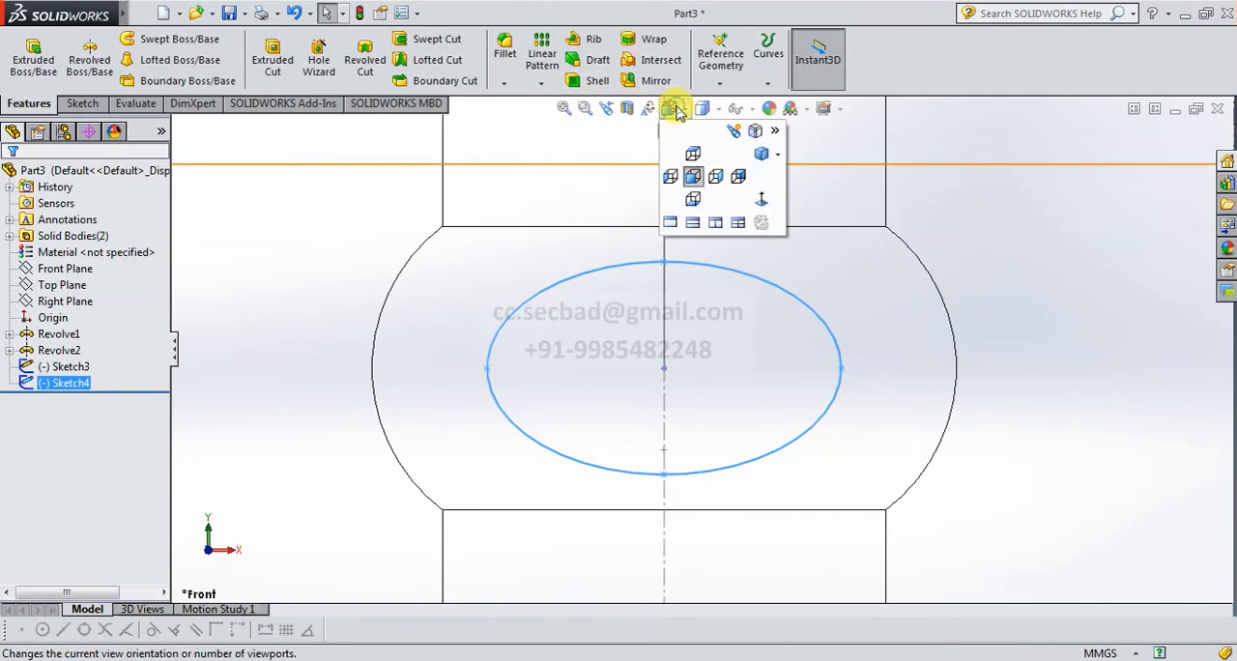
click(762, 154)
click(709, 110)
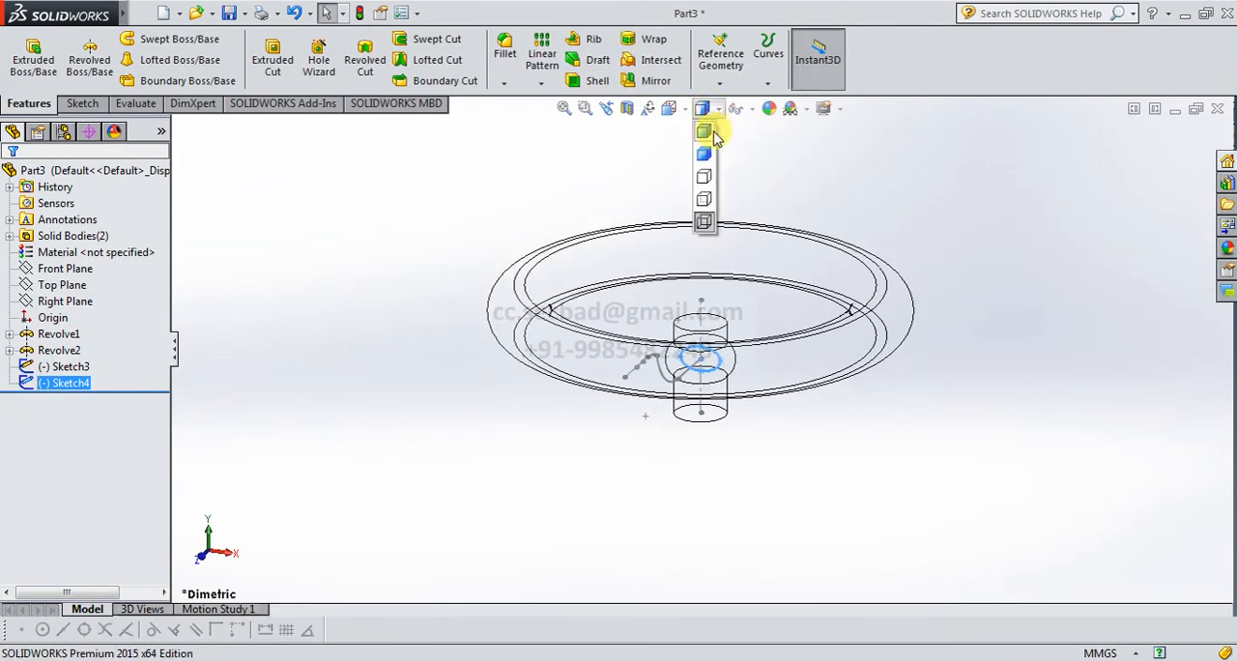
click(712, 131)
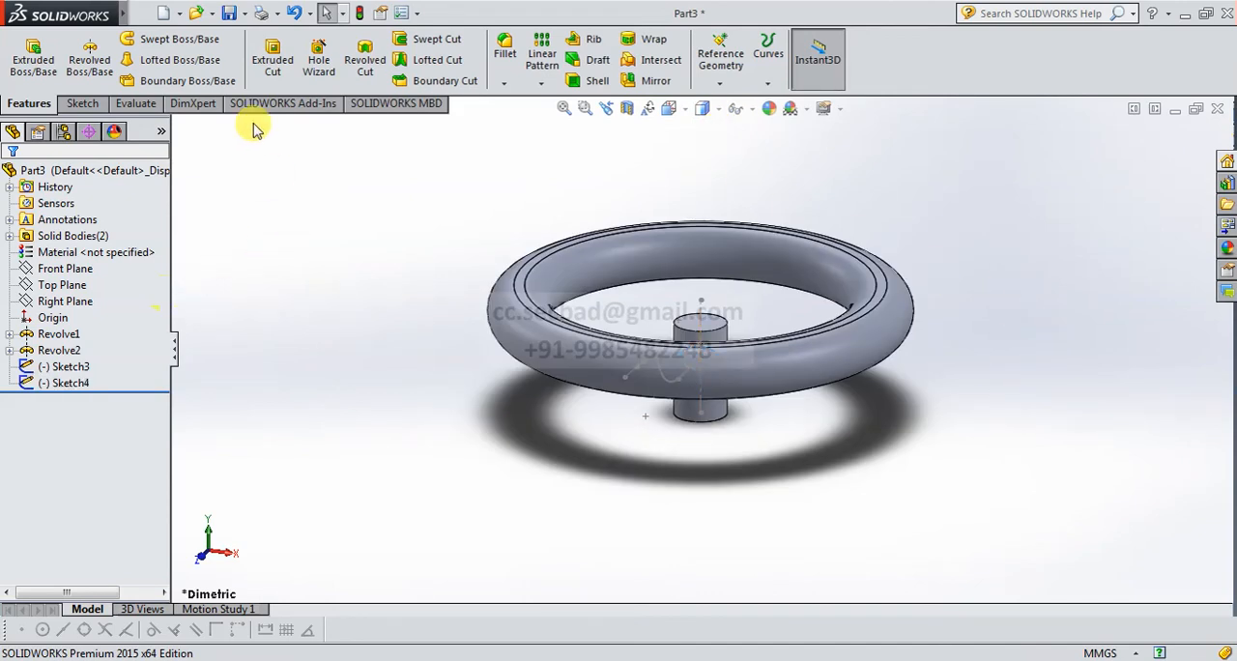
Sweep the elliptical profile Sketch4 along the curved path Sketch3, following the path and merging the result.
click(181, 43)
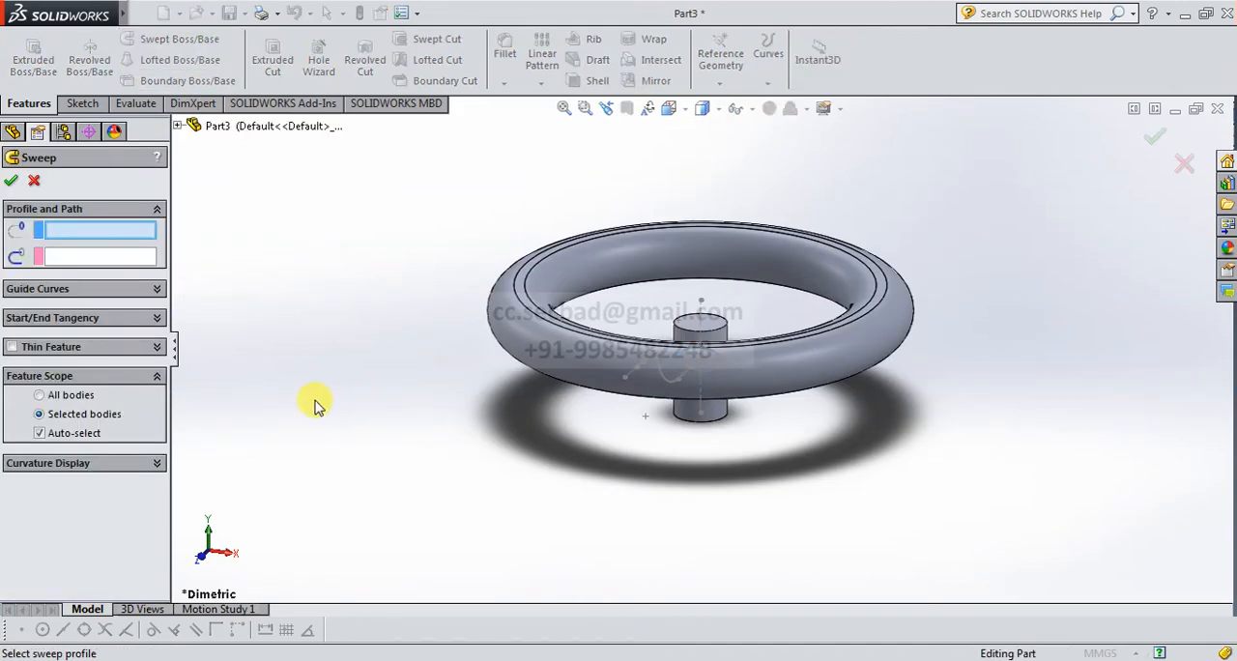
click(178, 126)
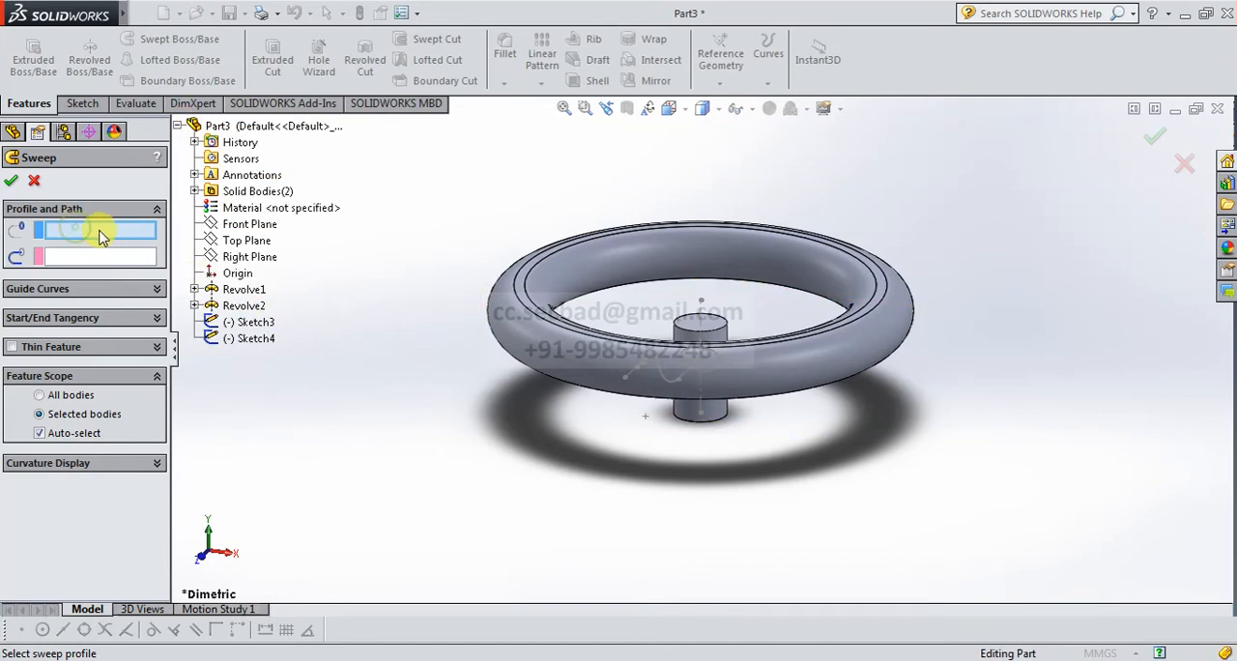
click(268, 345)
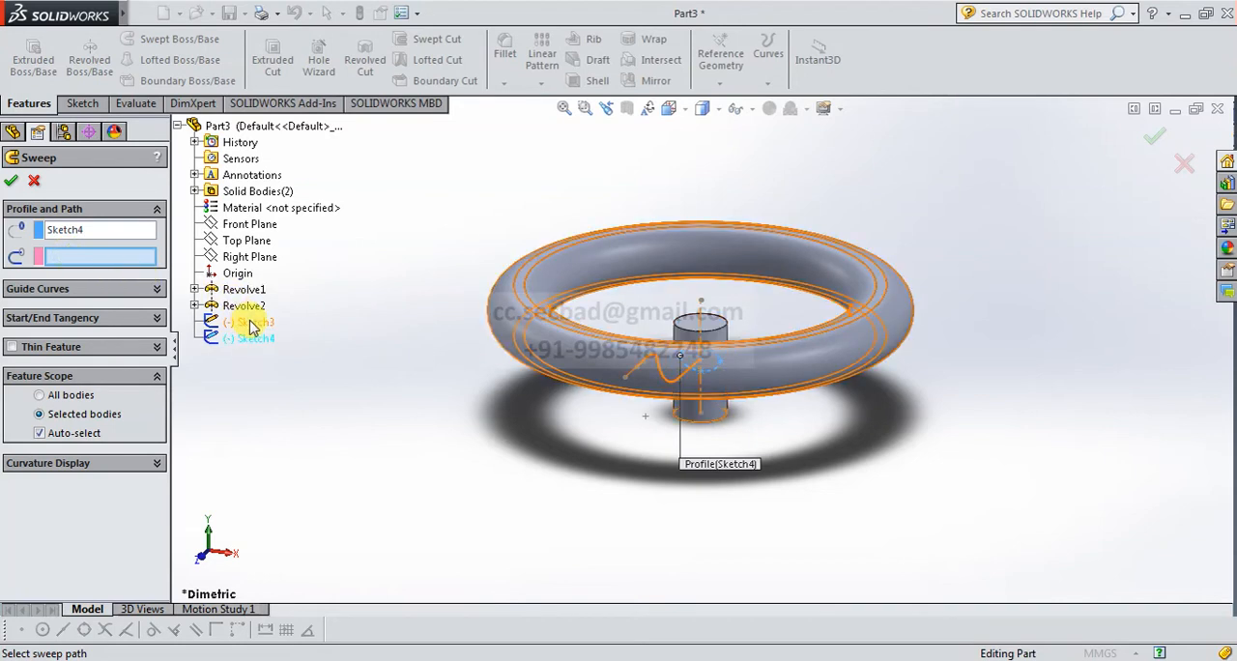
click(250, 324)
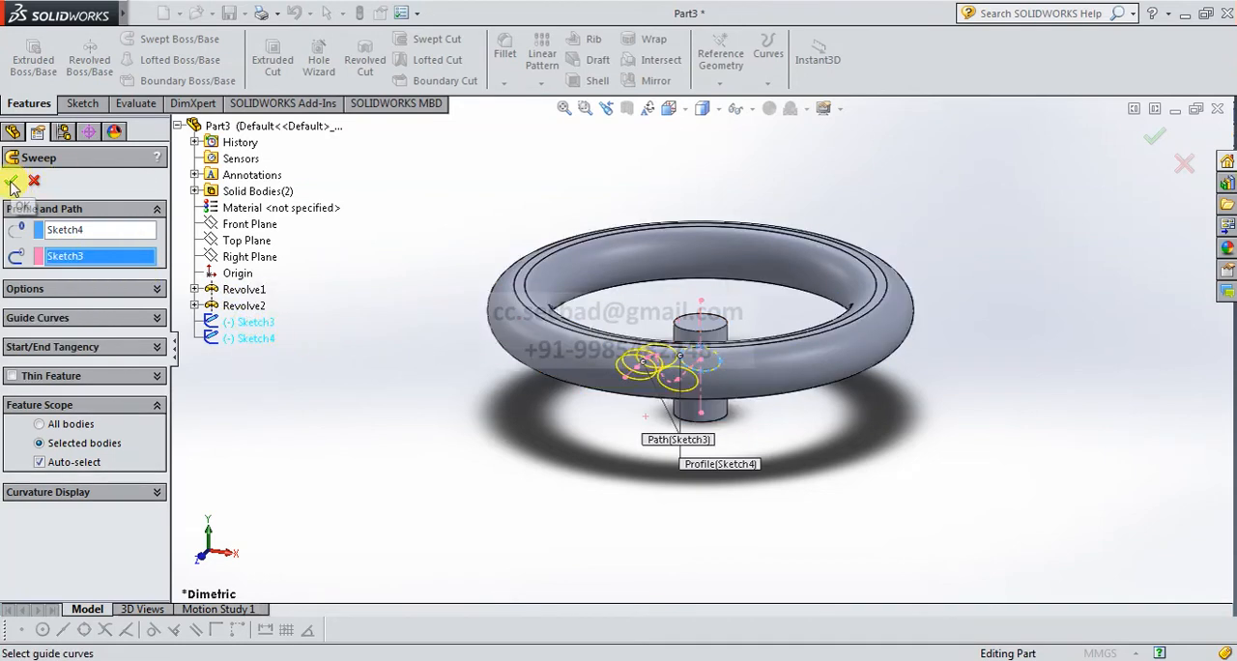
click(53, 292)
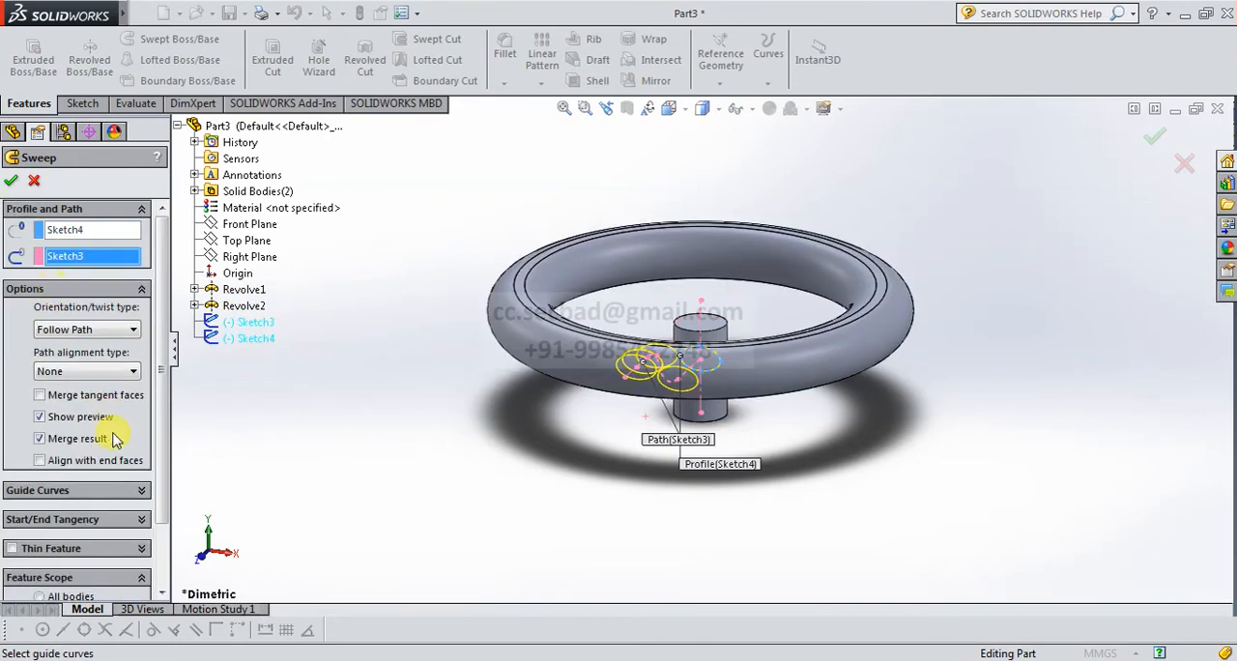
click(13, 180)
Rename the hub revolve, the ring revolve and the sweep as Hub, Rim and Spoke.
middle_drag(751, 442, 736, 389)
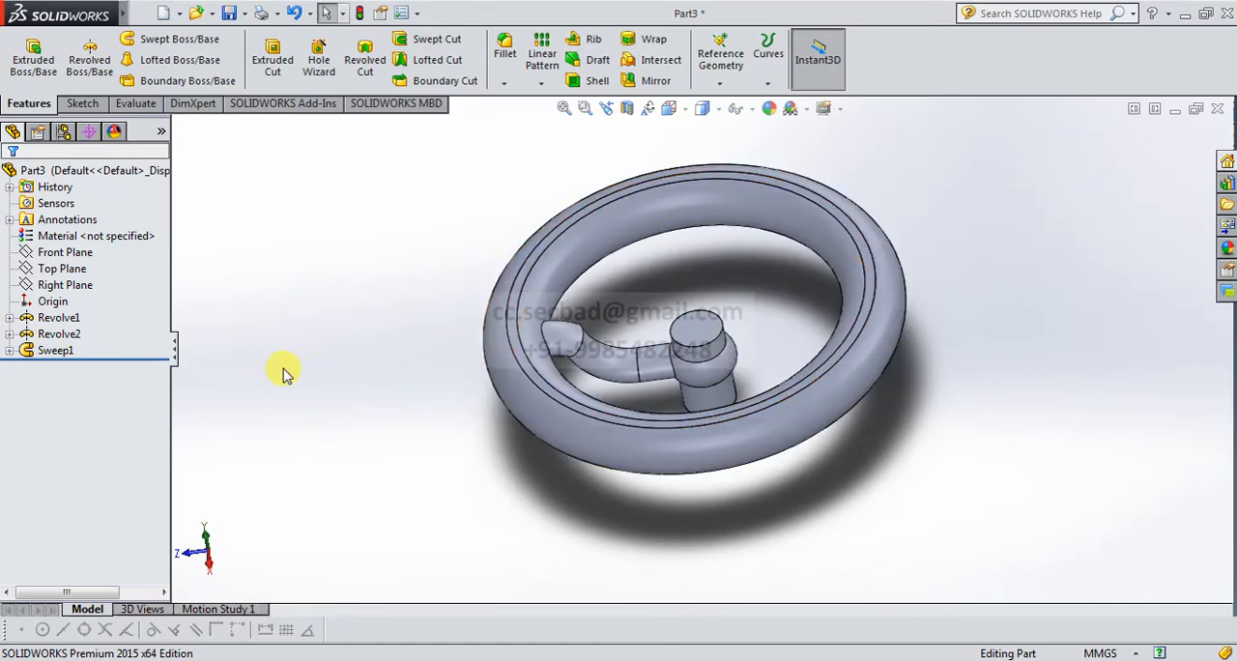
click(58, 351)
click(58, 319)
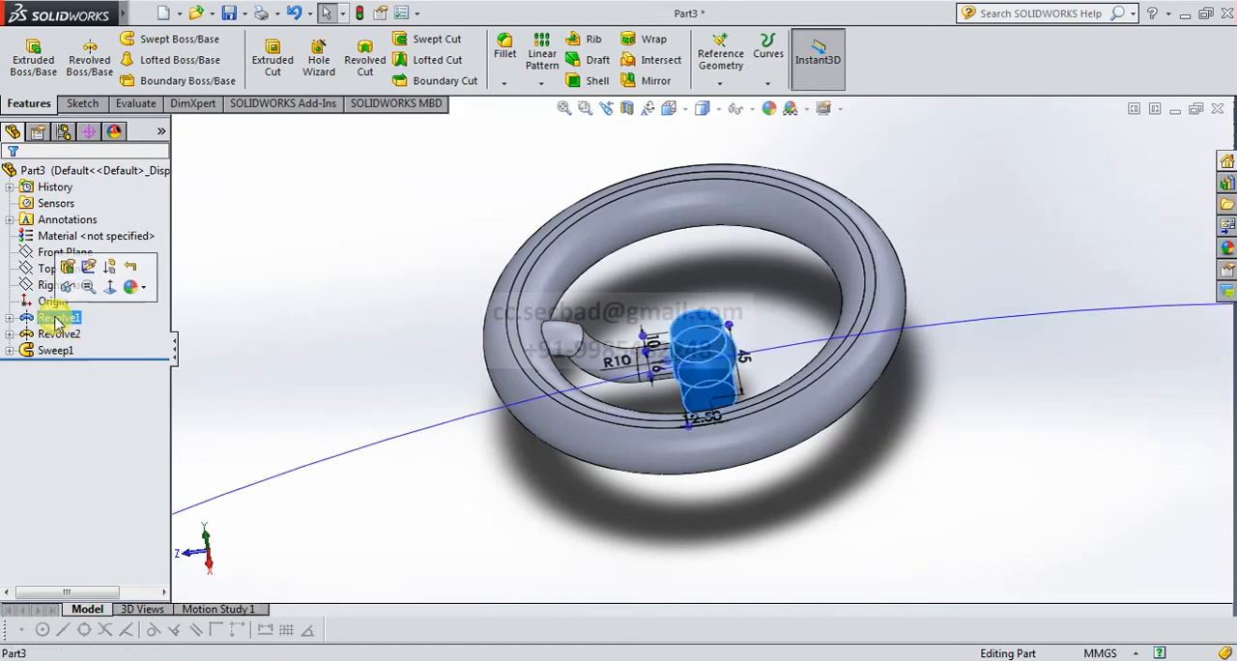
key(F2)
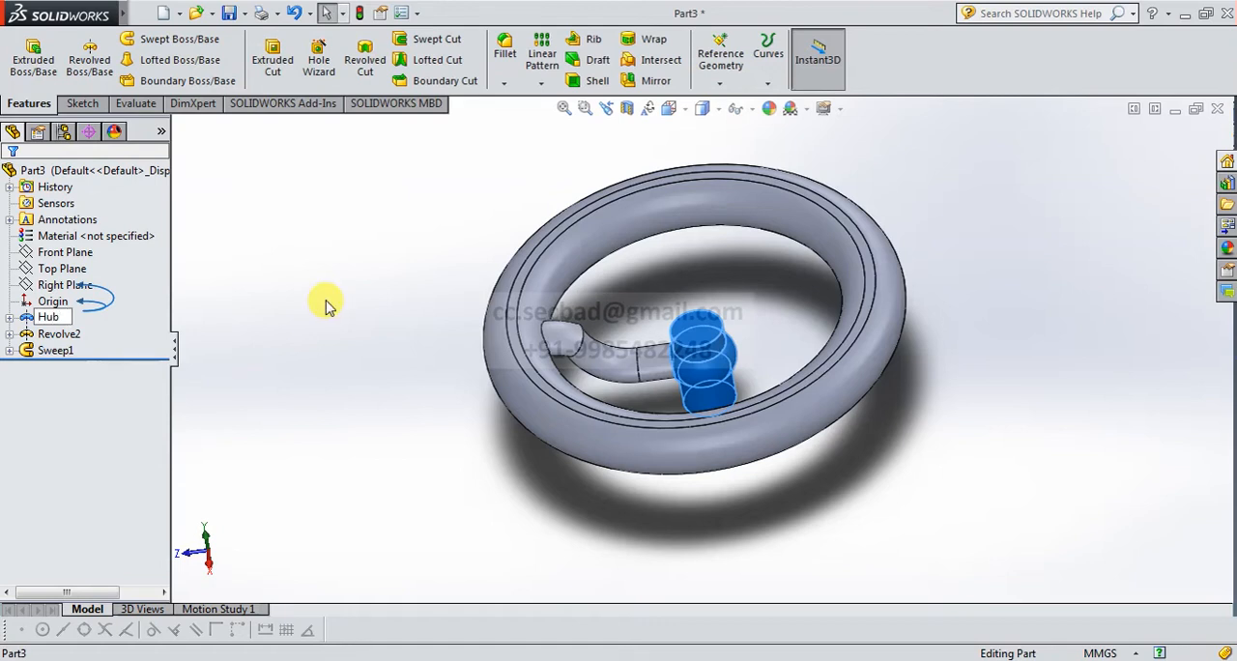
click(58, 334)
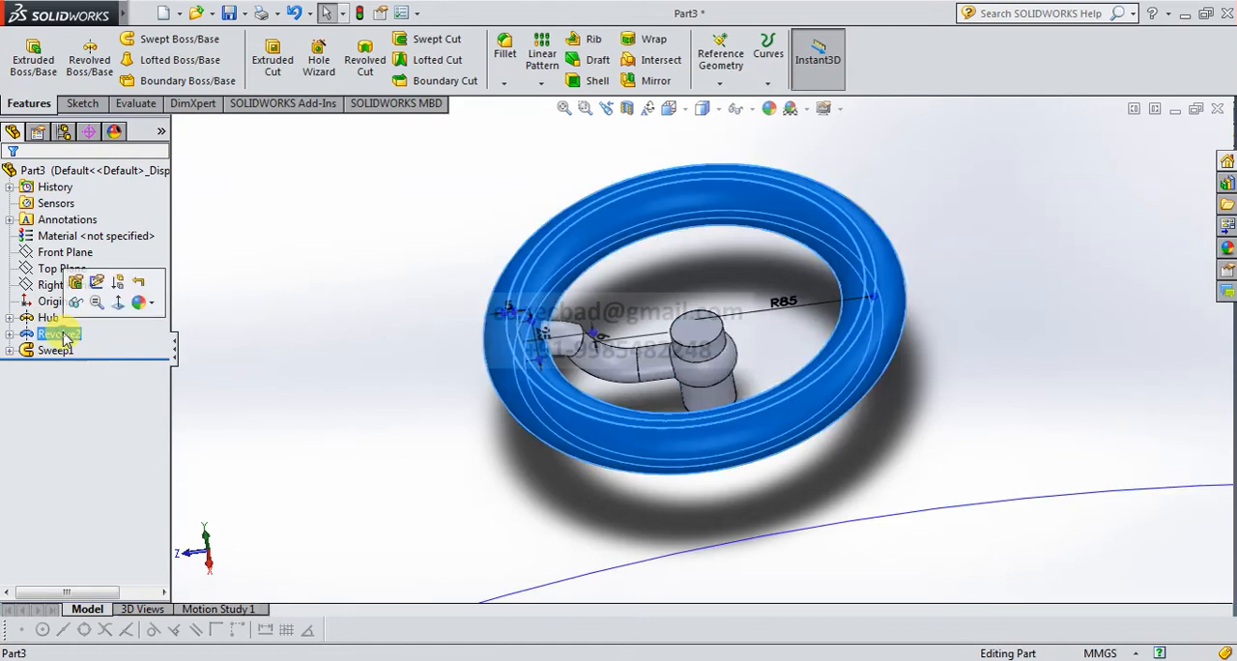
key(F2)
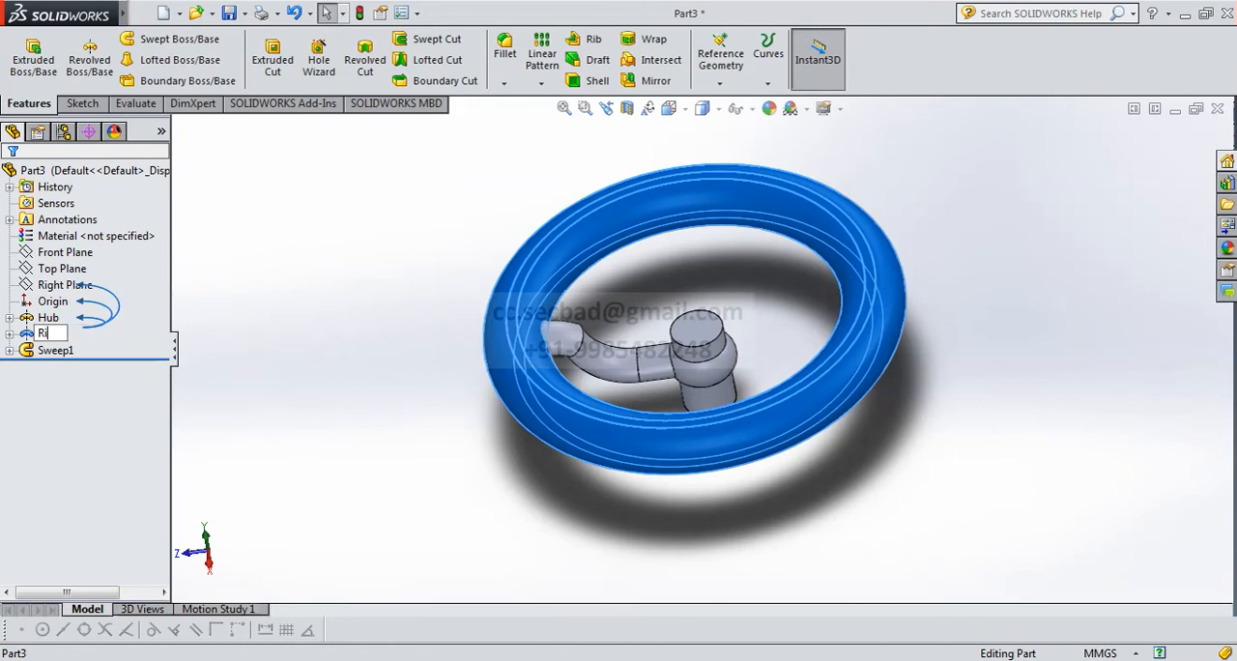
click(56, 350)
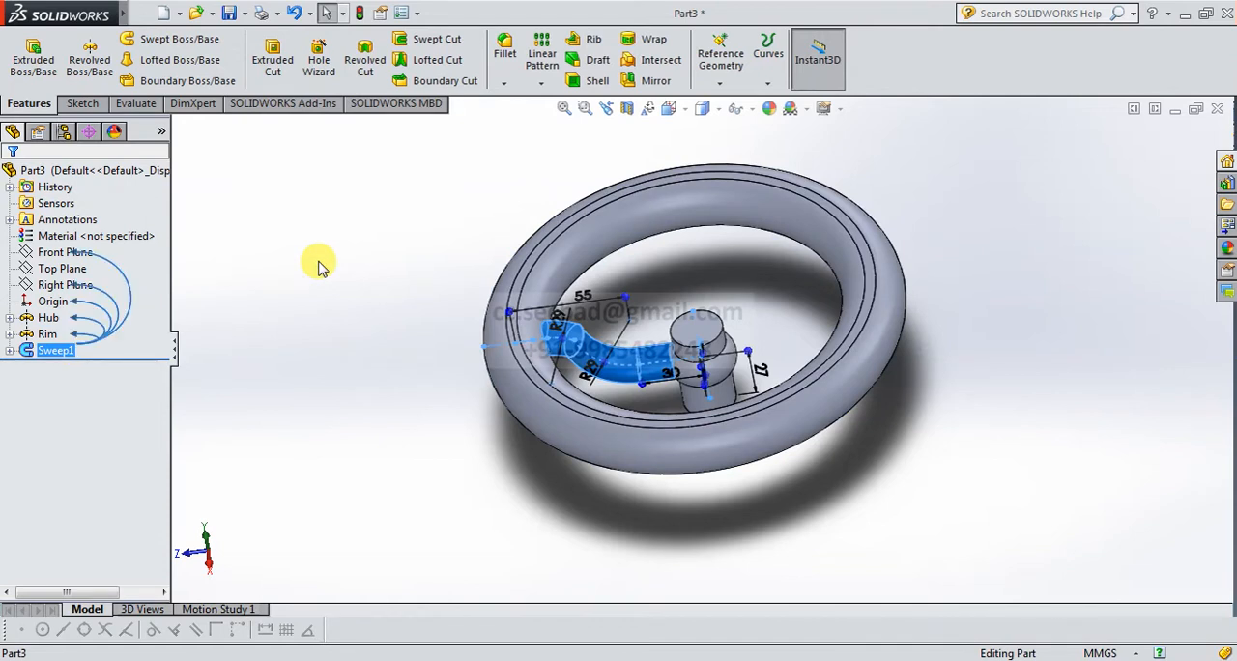
key(F2)
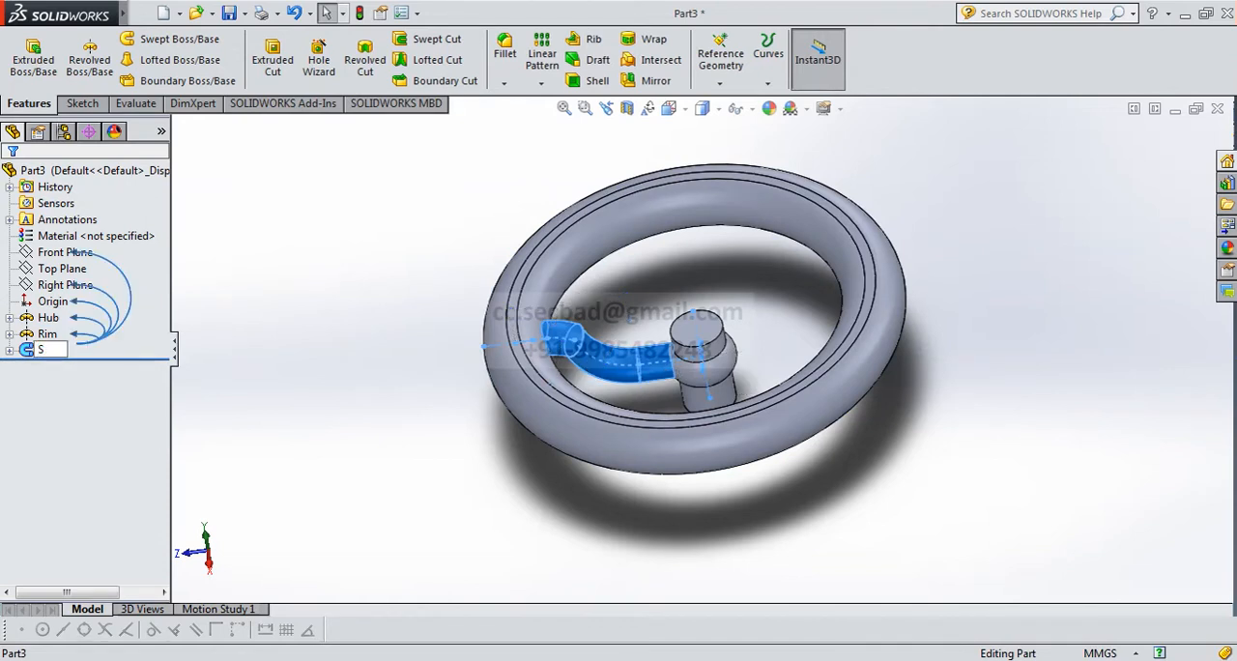
key(Return)
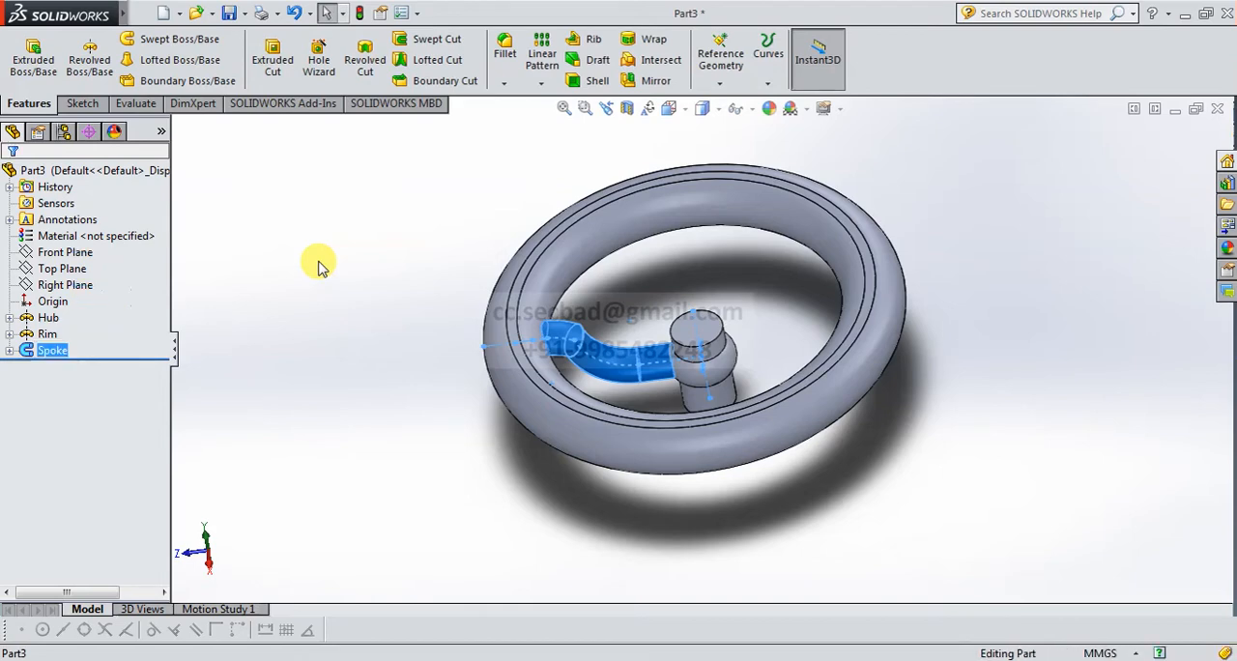
click(322, 268)
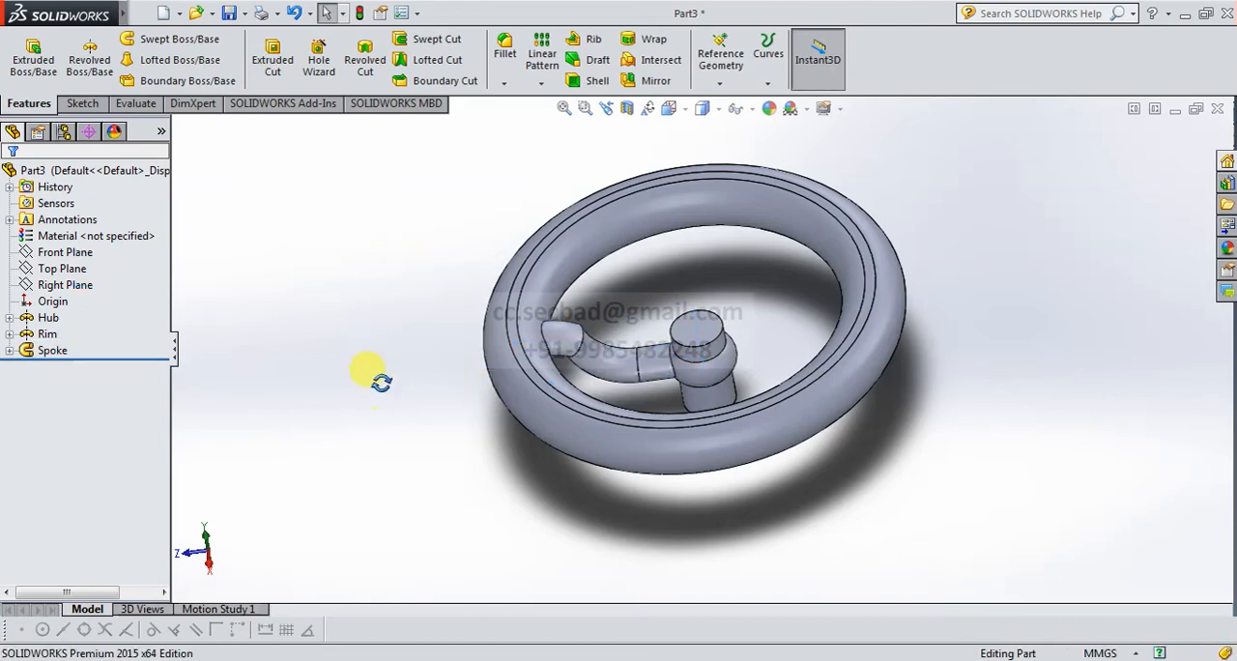
Circular-pattern the Spoke feature around the hub's top circular edge with 3 equally spaced instances over 360 degrees.
mouse_move(375, 375)
middle_down()
mouse_move(386, 266)
mouse_move(382, 391)
middle_up()
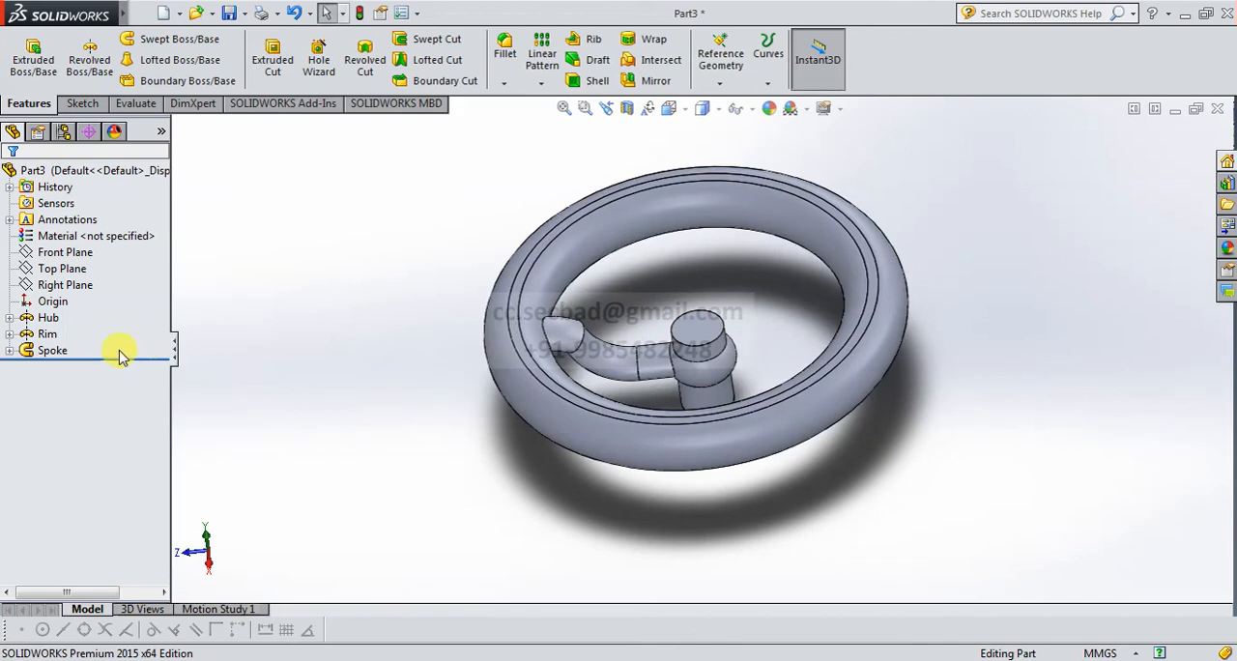
click(39, 350)
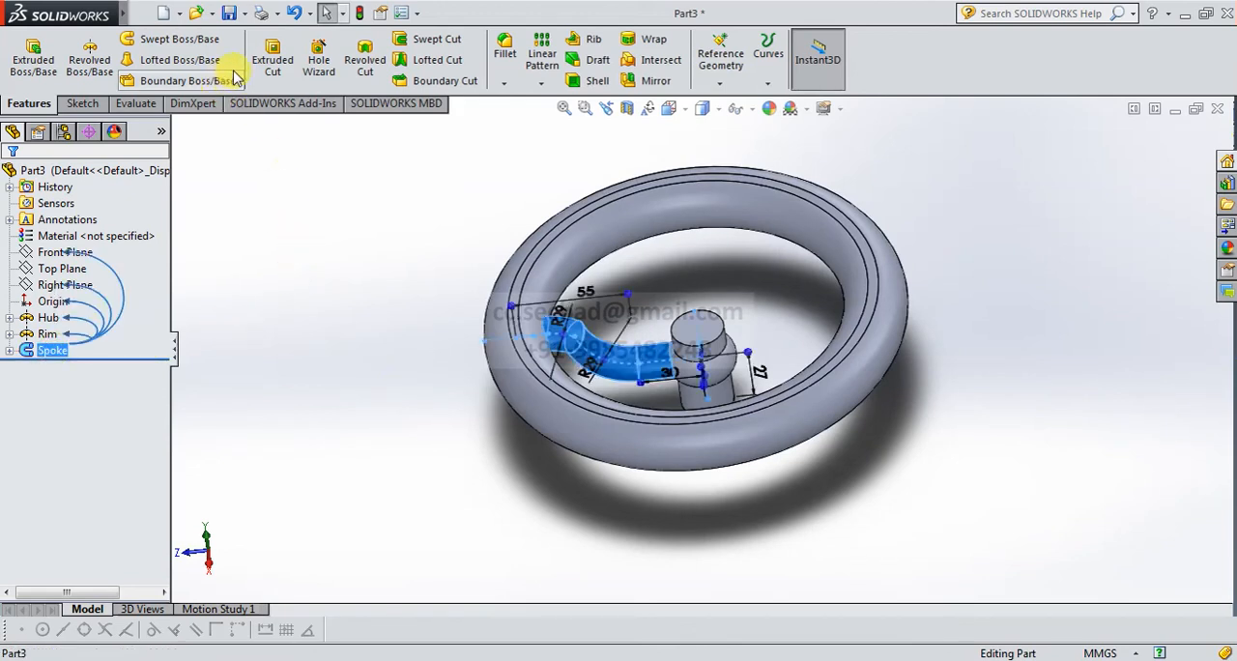
click(541, 83)
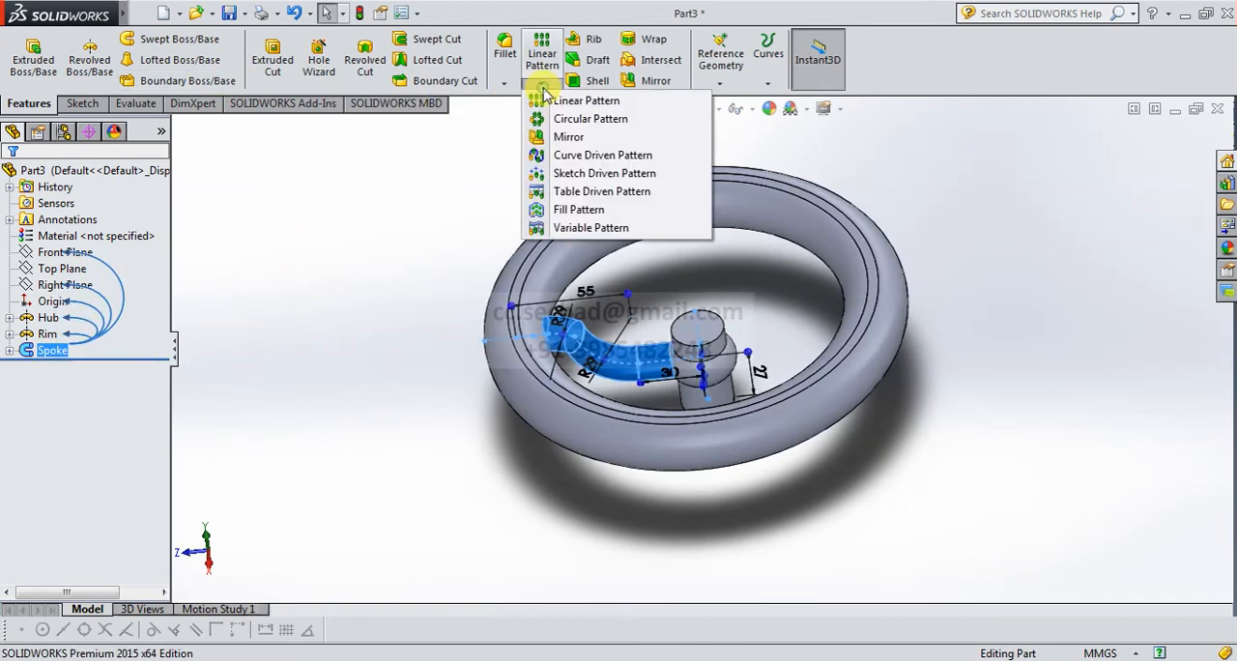
click(661, 120)
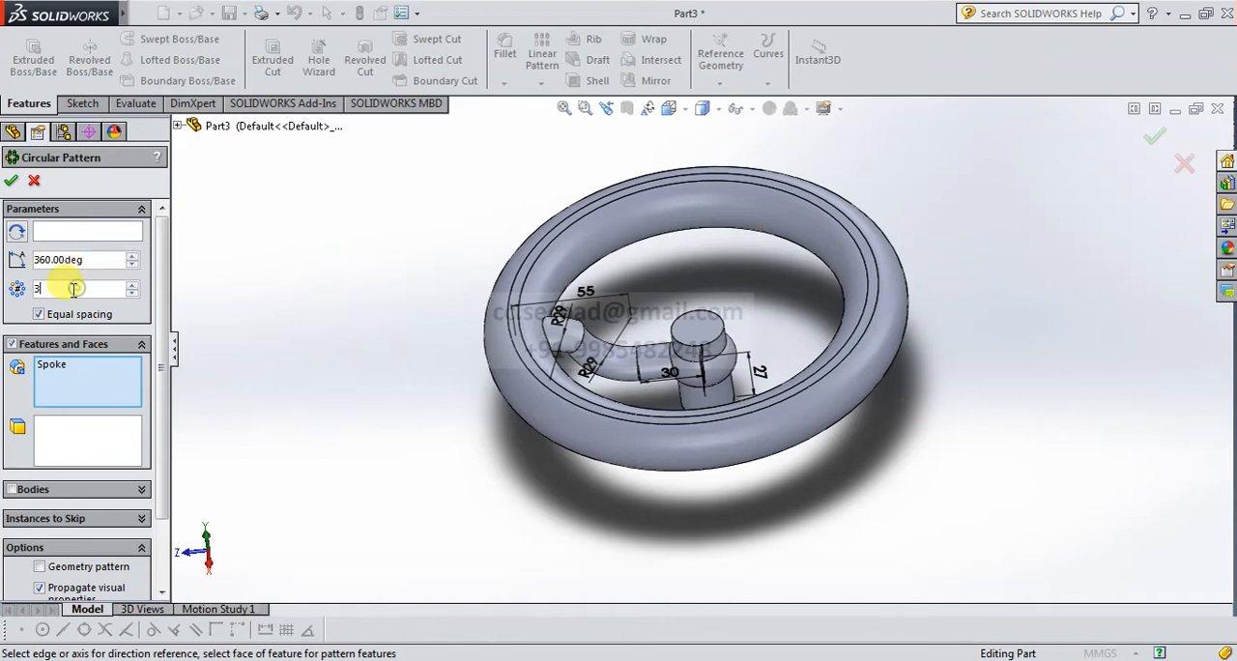
text(3)
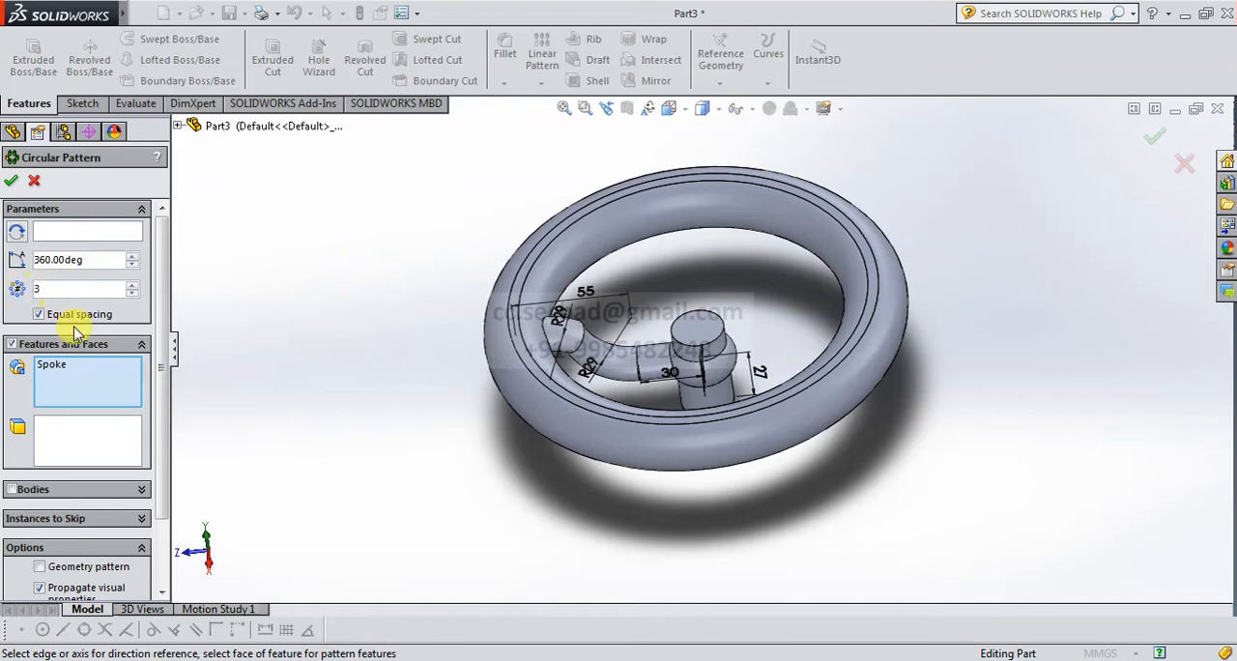
click(70, 234)
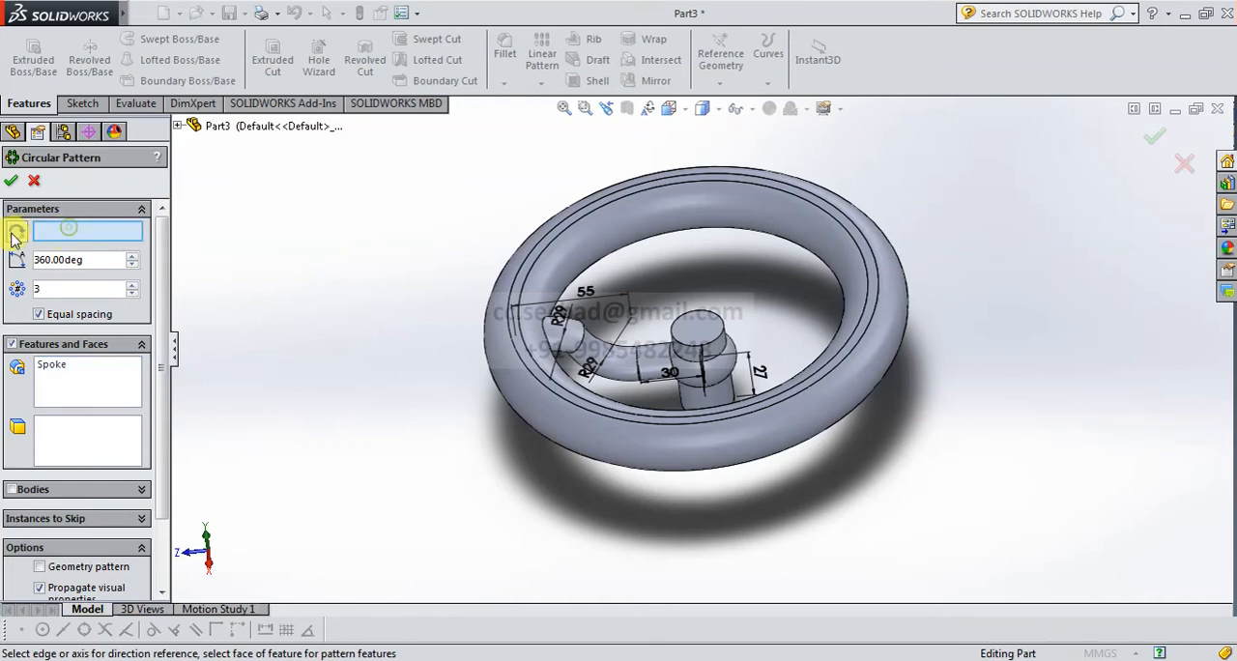
click(720, 321)
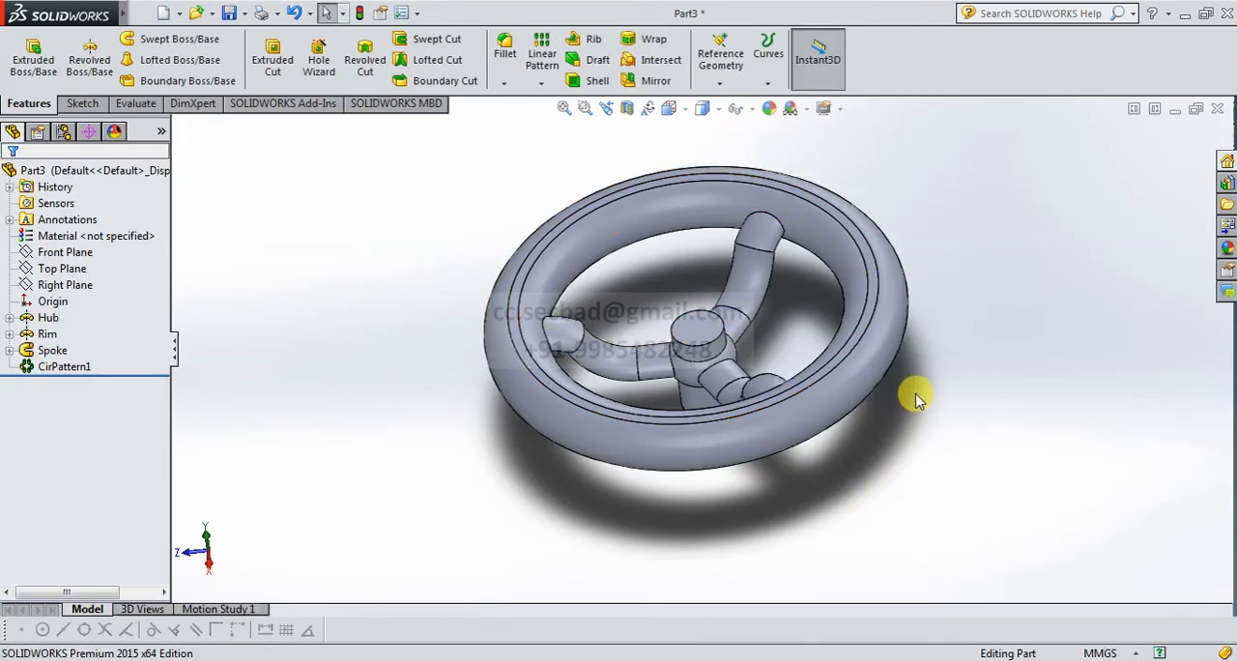
Start an Extruded Cut sketch on the hub's flat bottom face, viewed normal to the face.
middle_drag(917, 396, 887, 437)
middle_drag(790, 488, 819, 348)
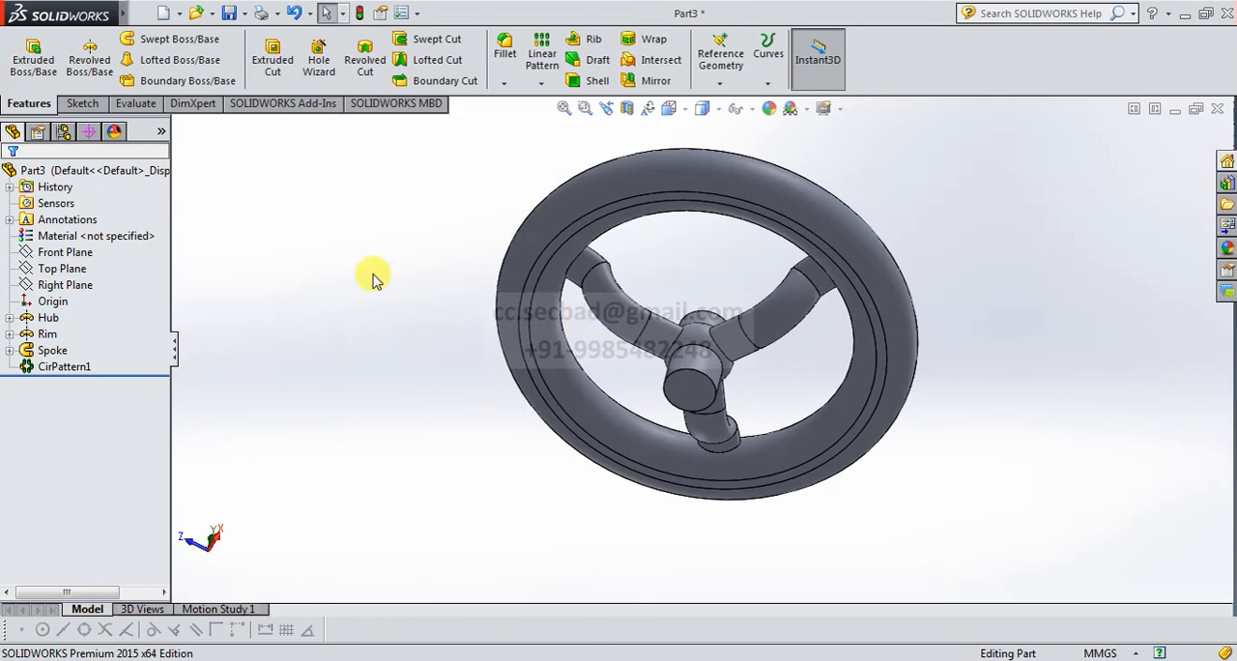
click(274, 56)
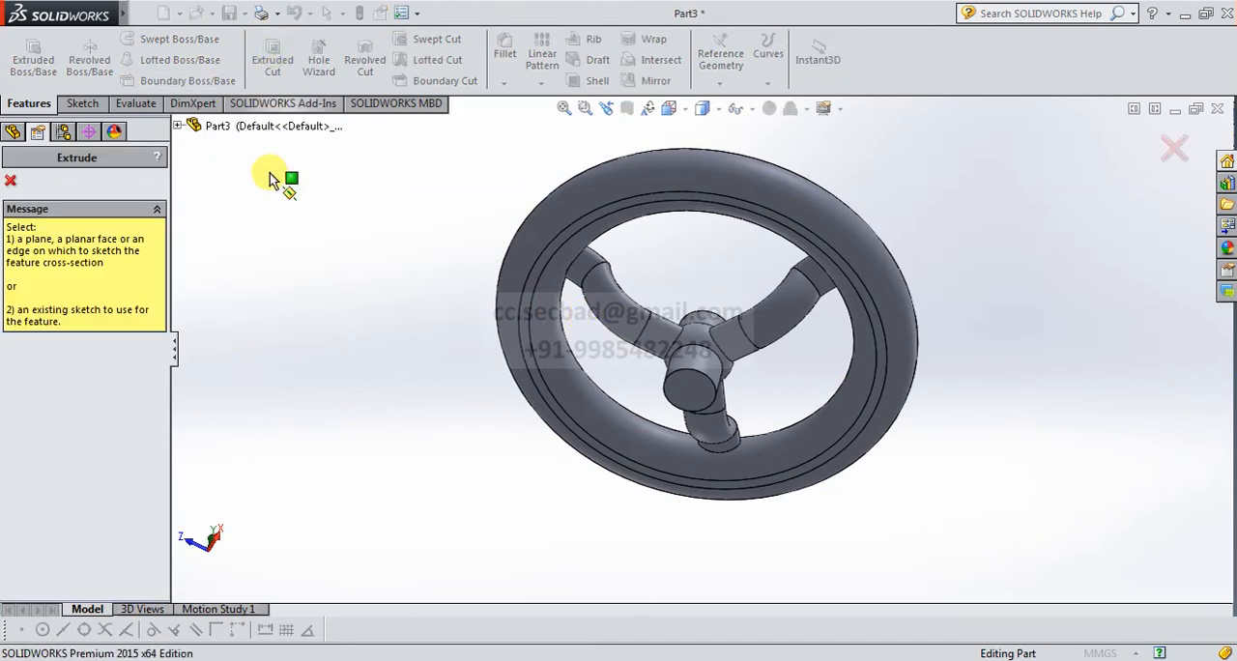
click(689, 389)
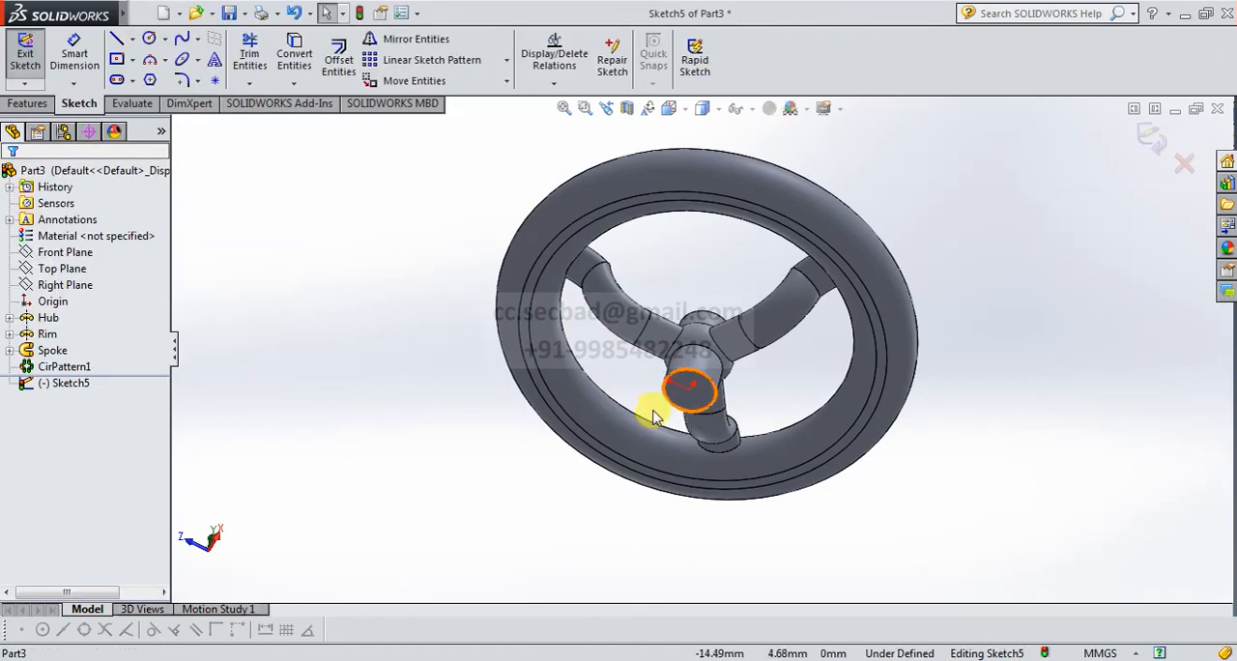
click(674, 112)
click(752, 190)
Sketch a circle of about 11 mm diameter centered on the origin within the hub face.
scroll(727, 346, down, 5)
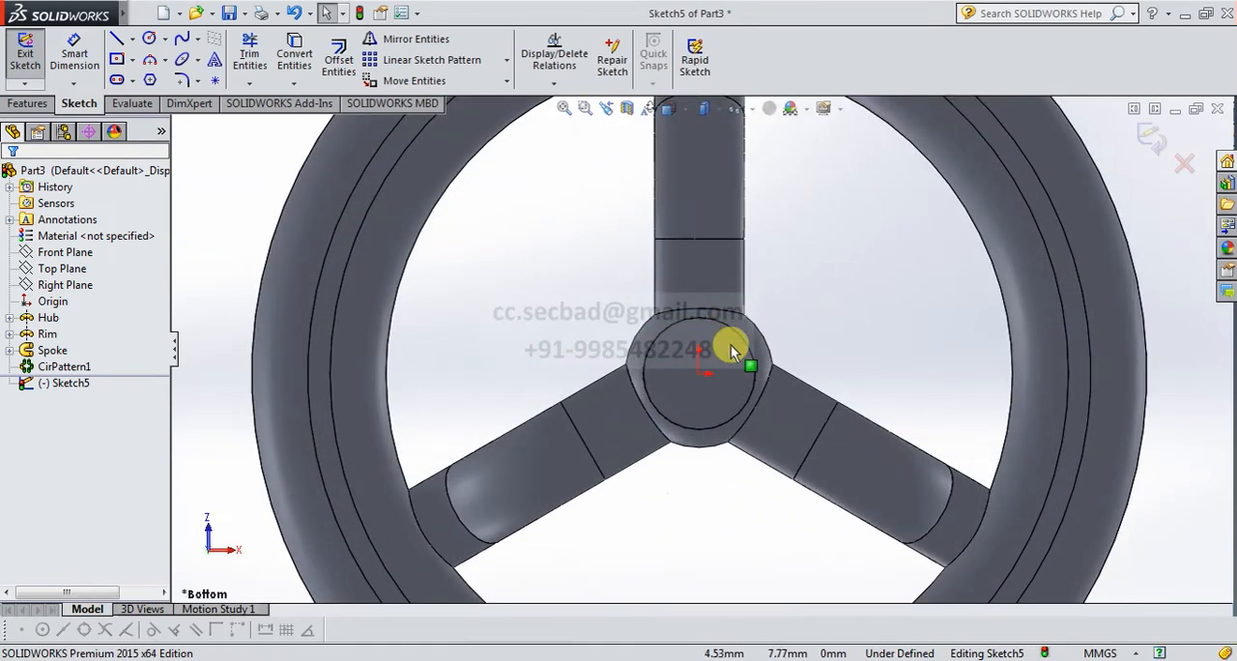
scroll(747, 358, down, 1)
scroll(543, 288, up, 1)
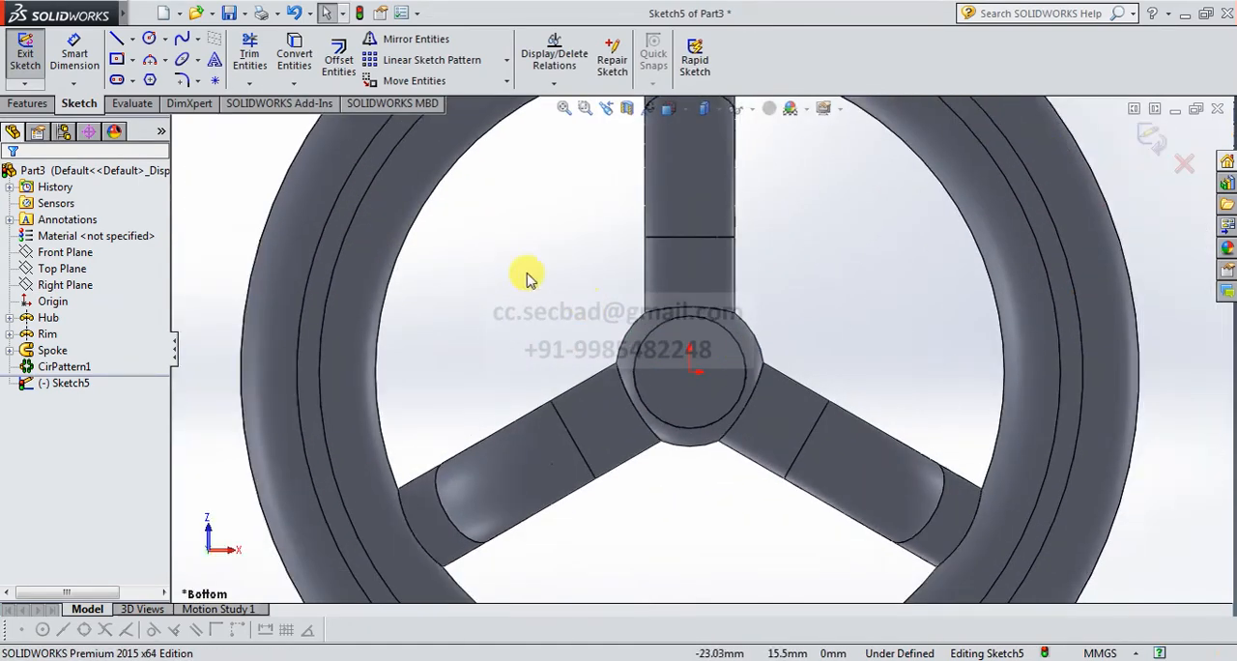
click(150, 40)
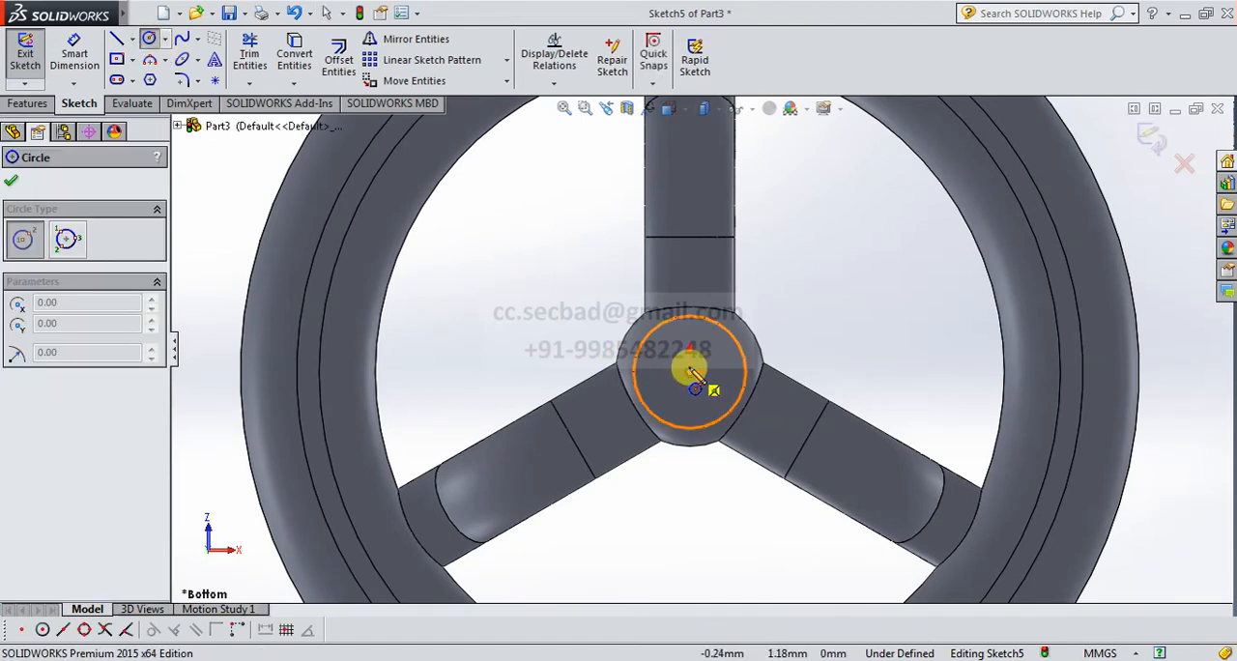
click(692, 374)
click(716, 384)
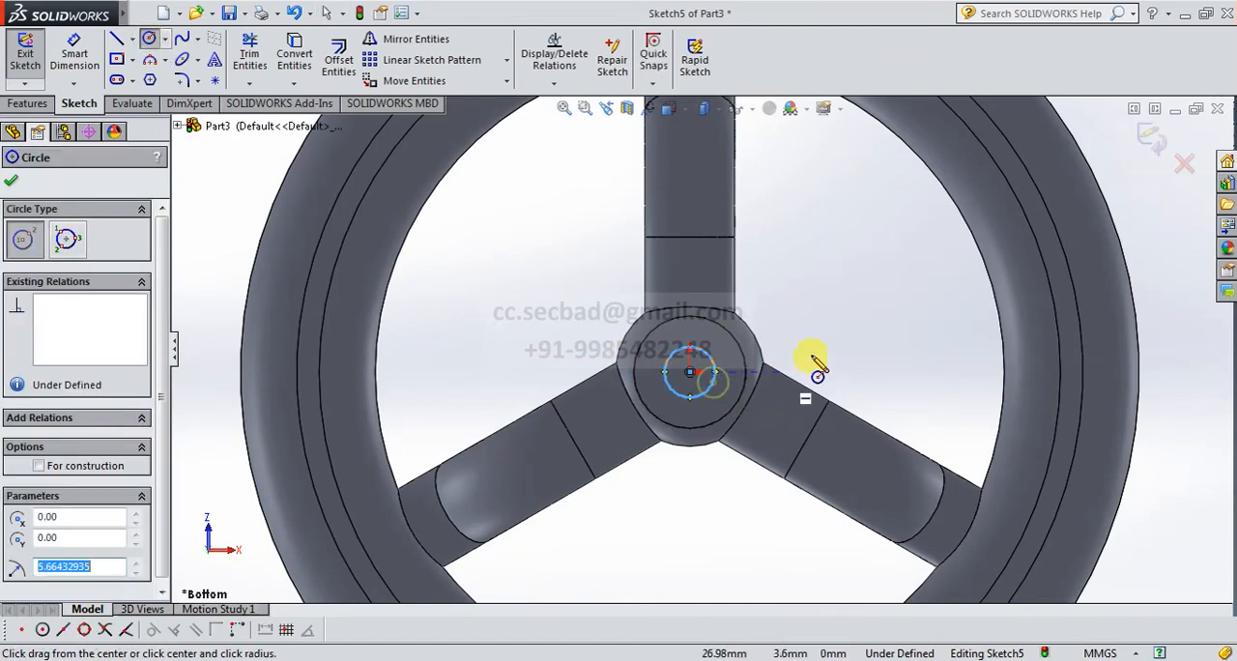
Dimension the hub circle's diameter as 13 mm.
click(75, 53)
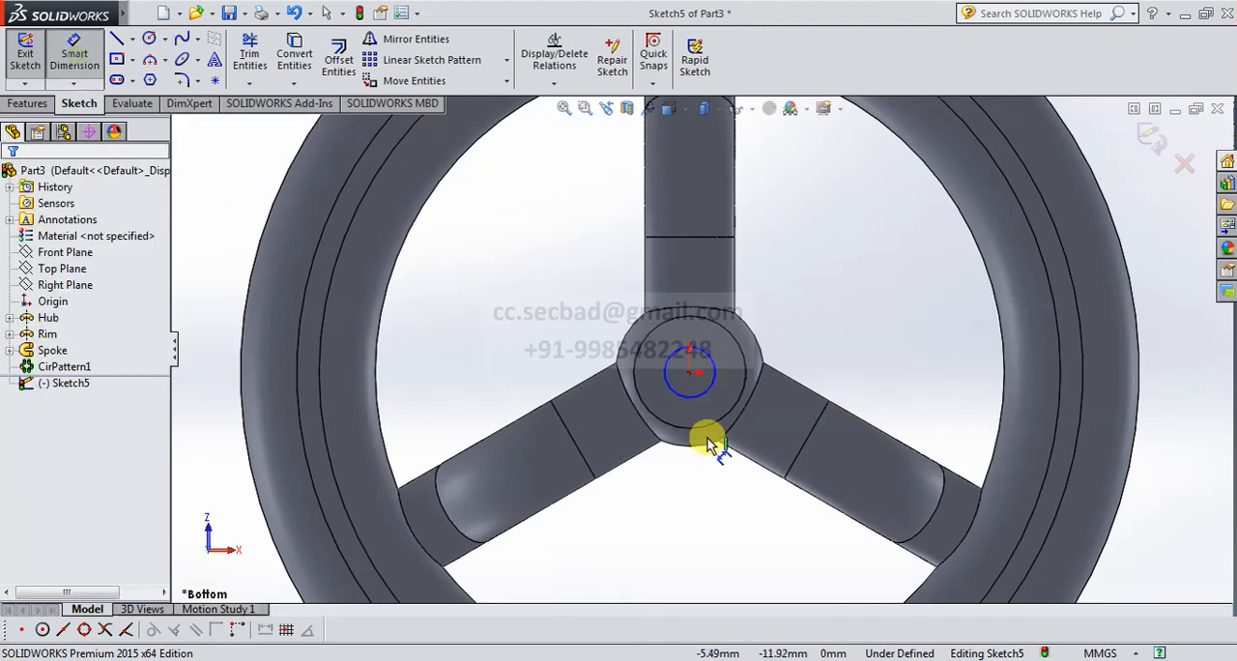
click(711, 363)
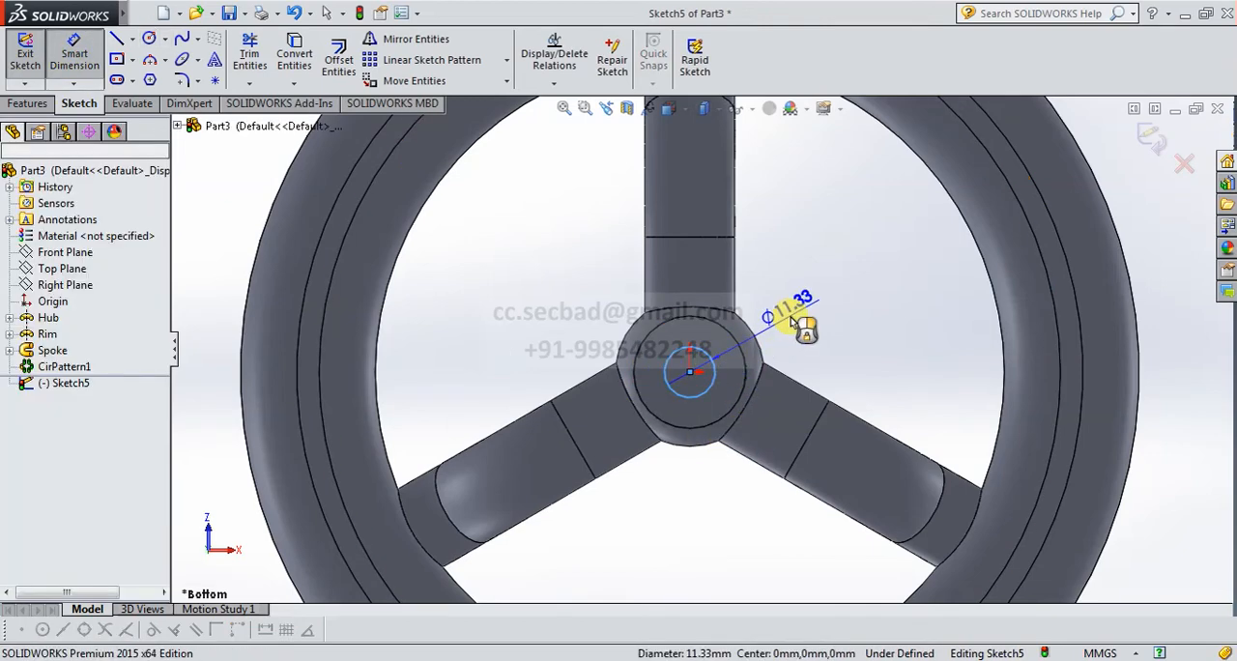
click(801, 324)
text(13)
key(Return)
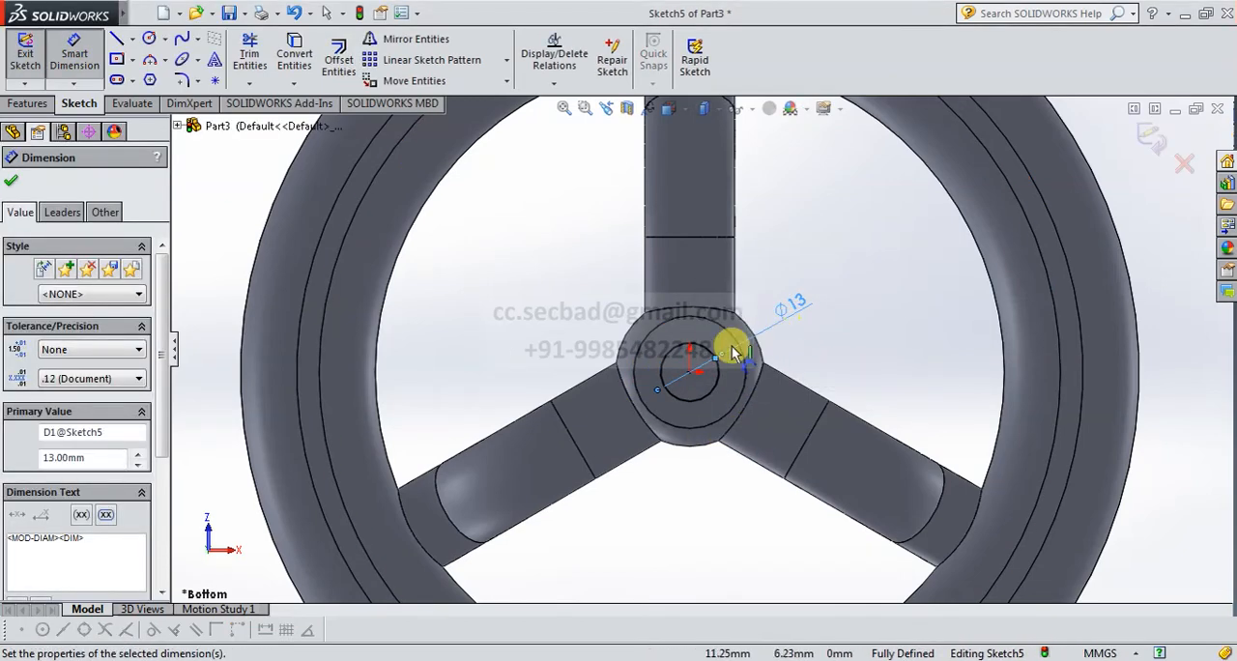
Sketch a vertical line about 17 mm long crossing the 13 mm circle on the +X side of the origin.
scroll(725, 358, down, 5)
click(116, 38)
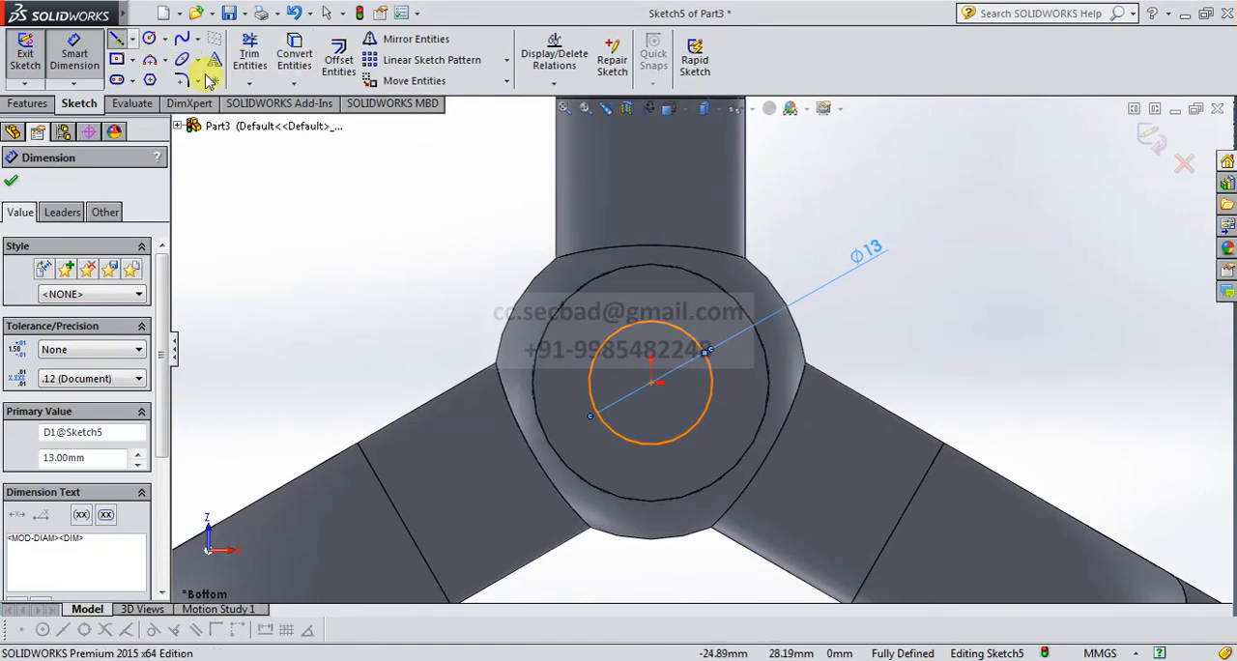
click(681, 298)
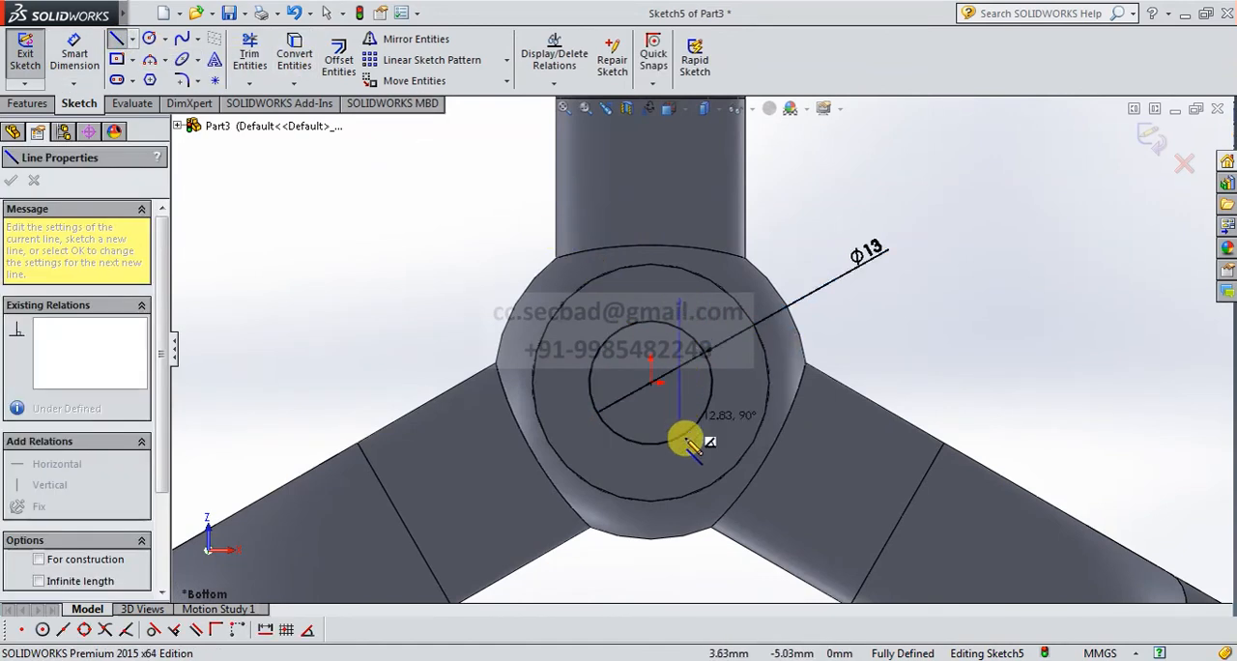
click(680, 461)
right_click(895, 302)
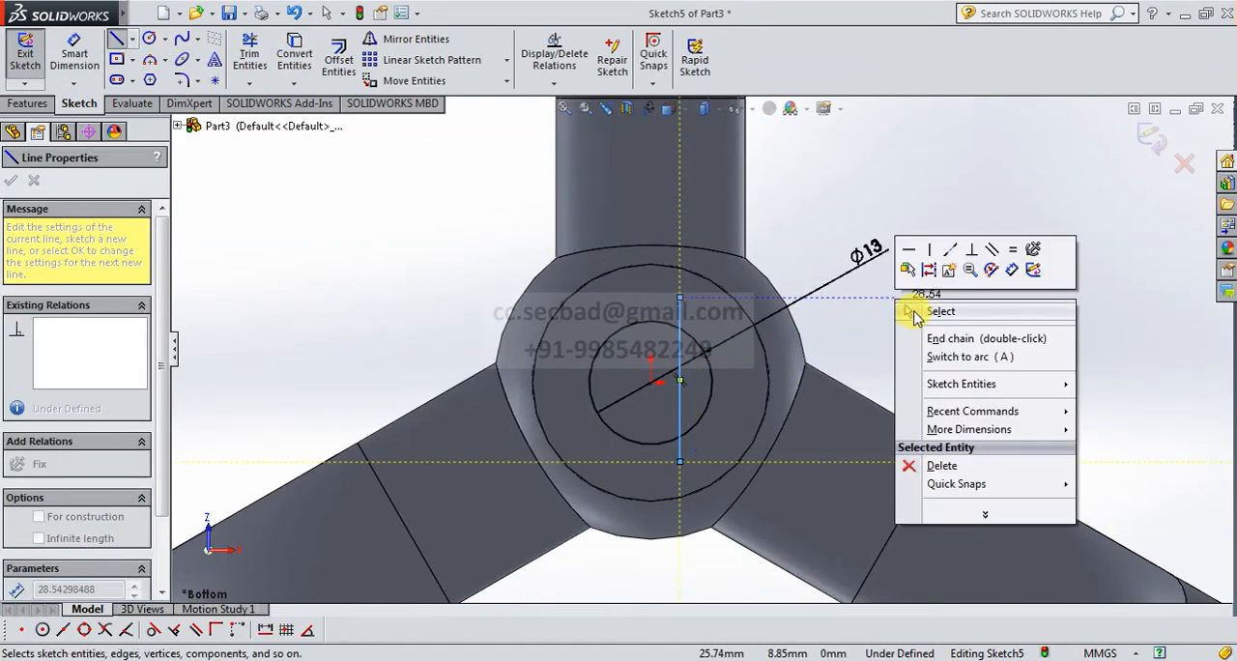
click(903, 310)
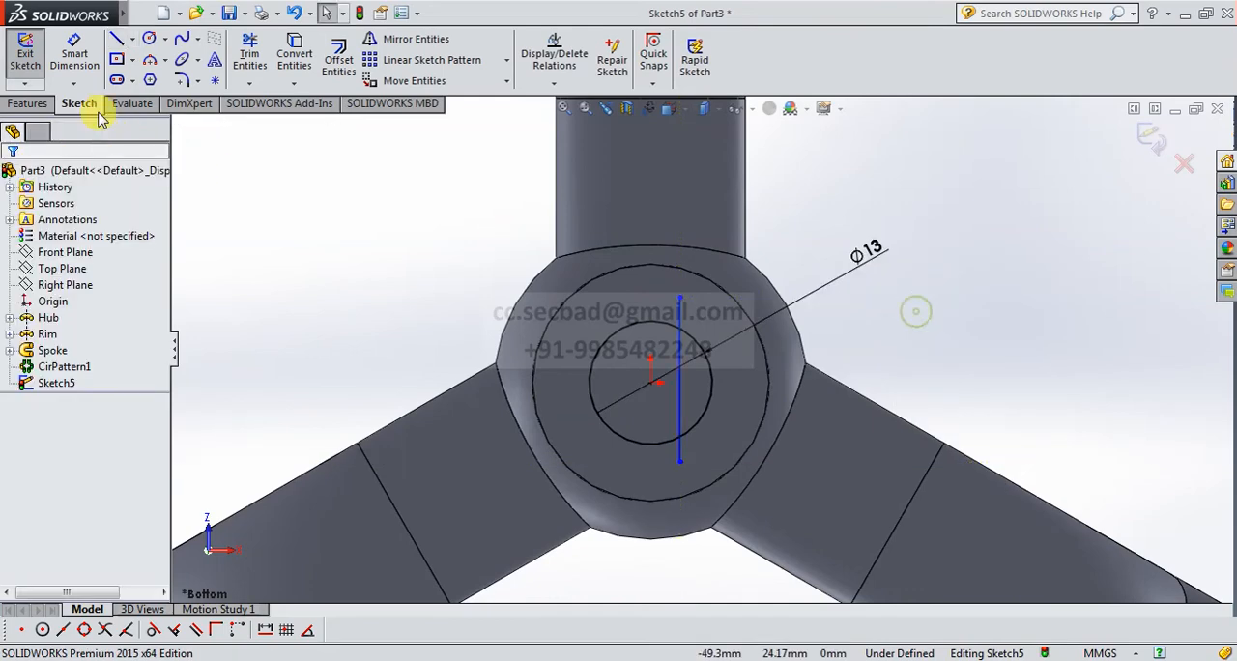
Dimension the vertical line's distance from the origin as 5 mm.
click(653, 383)
click(680, 345)
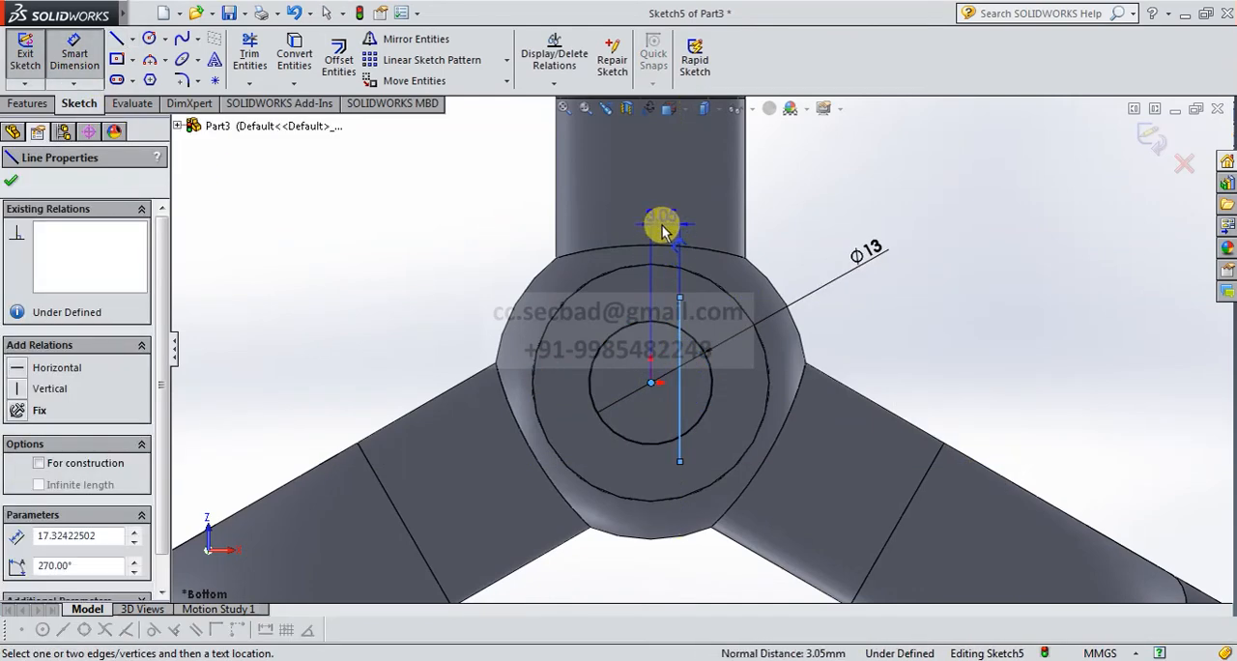
click(662, 226)
text(5)
key(Return)
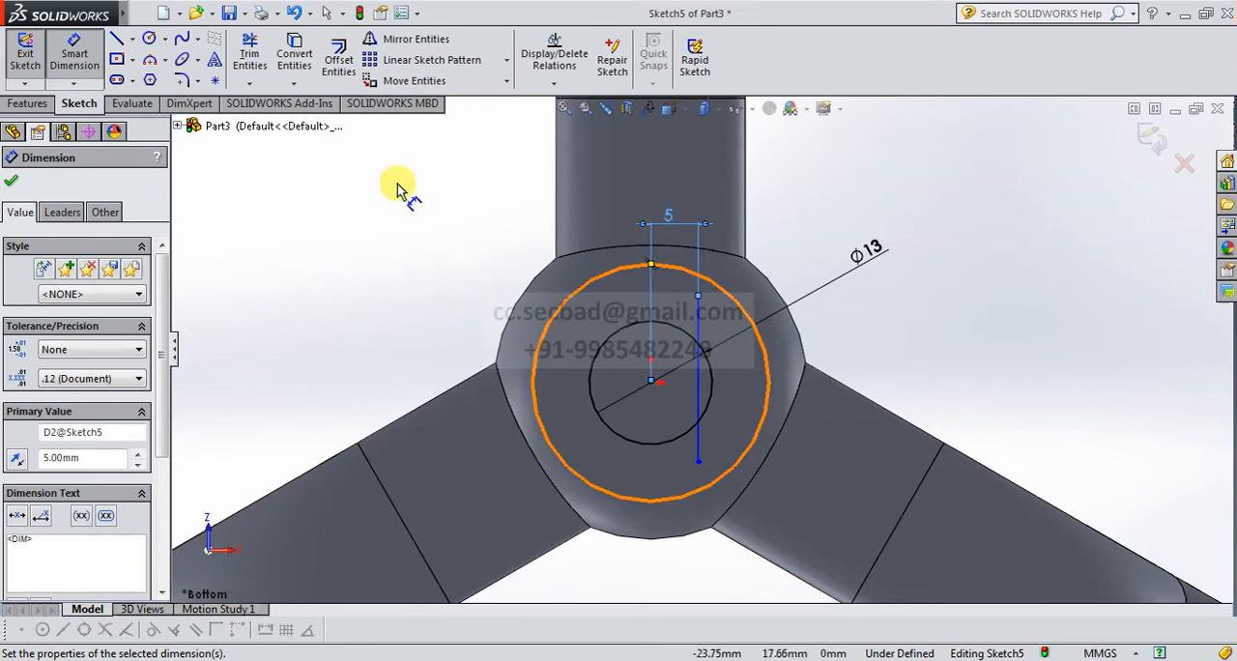
Trim the line's ends outside the circle and the small arc beyond the line to leave a closed D-shaped profile.
click(249, 53)
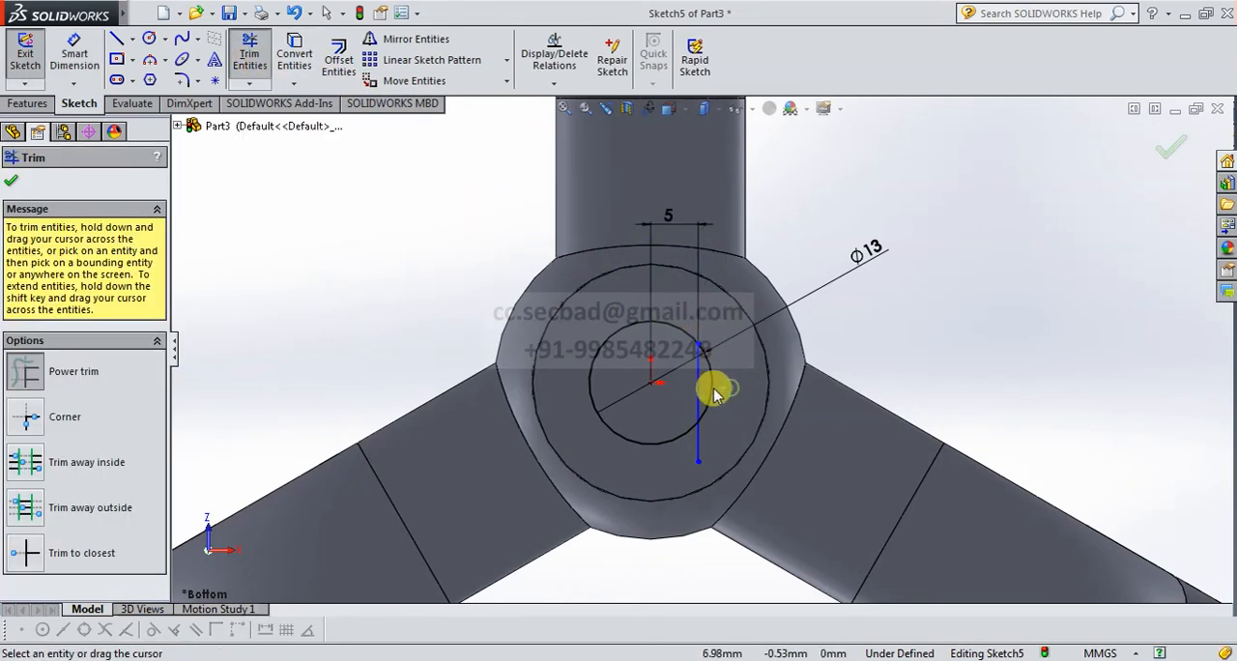
mouse_move(727, 406)
mouse_down()
mouse_move(690, 447)
mouse_move(807, 421)
mouse_up()
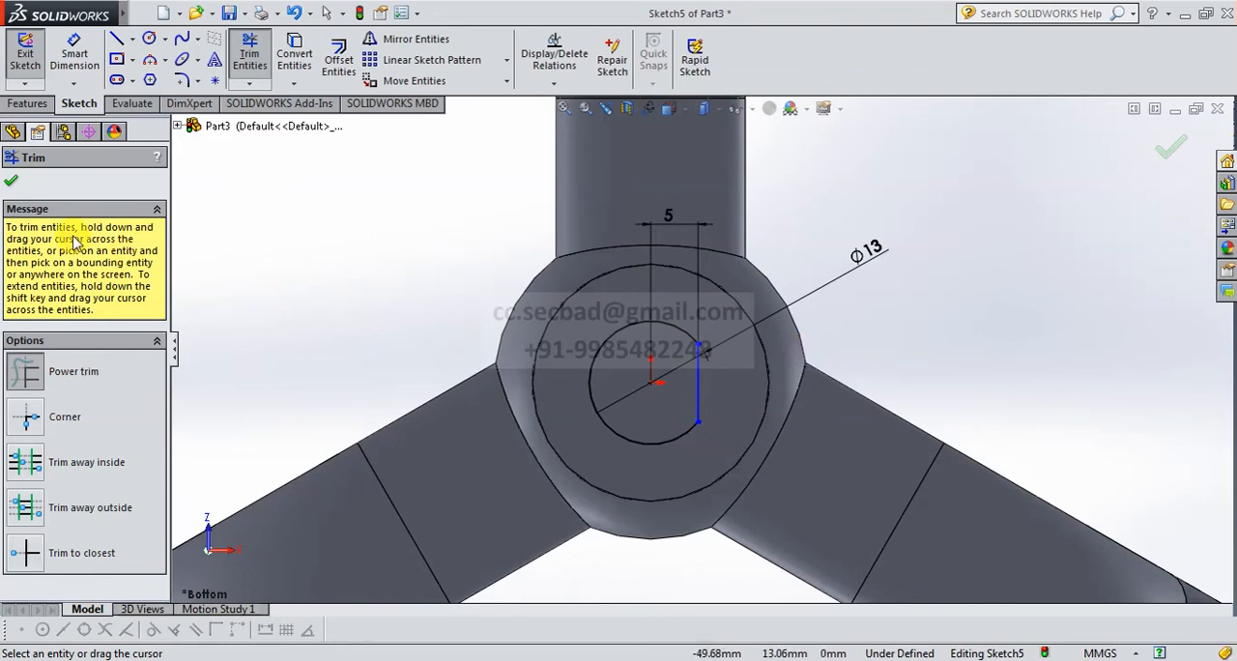
click(12, 184)
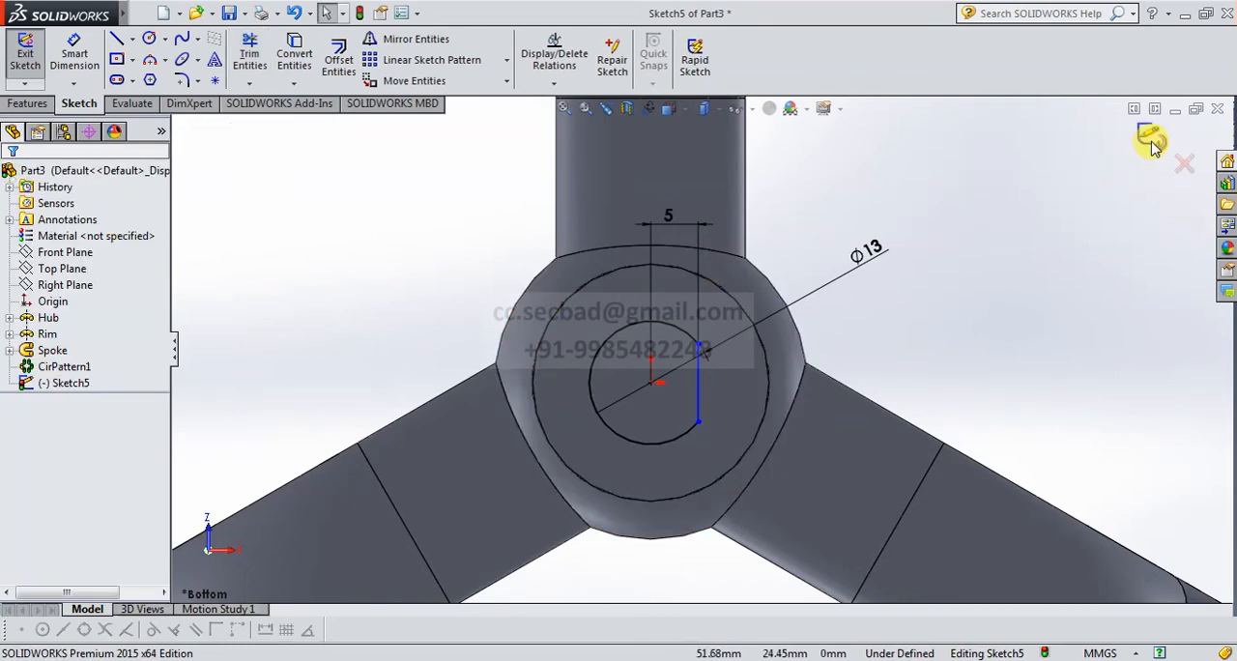
Finish the sketch and cut the D-shaped profile into the hub with a Blind depth of 13 mm.
scroll(894, 413, up, 5)
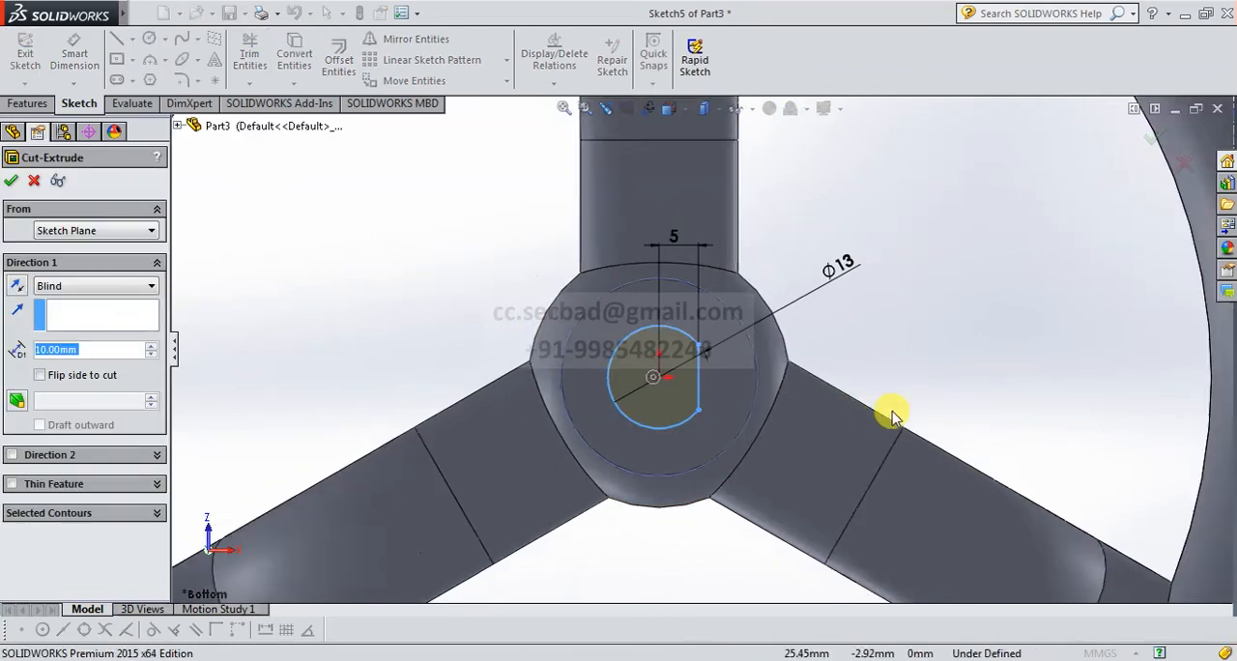
middle_drag(822, 287, 522, 406)
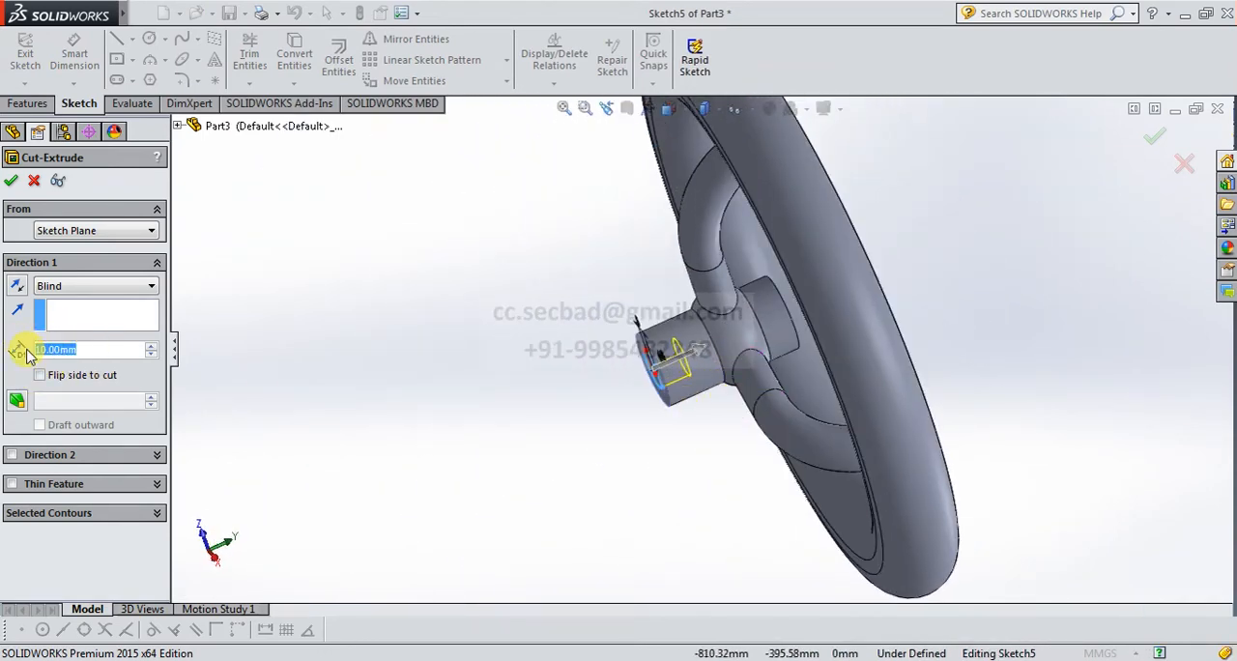
text(3)
key(Return)
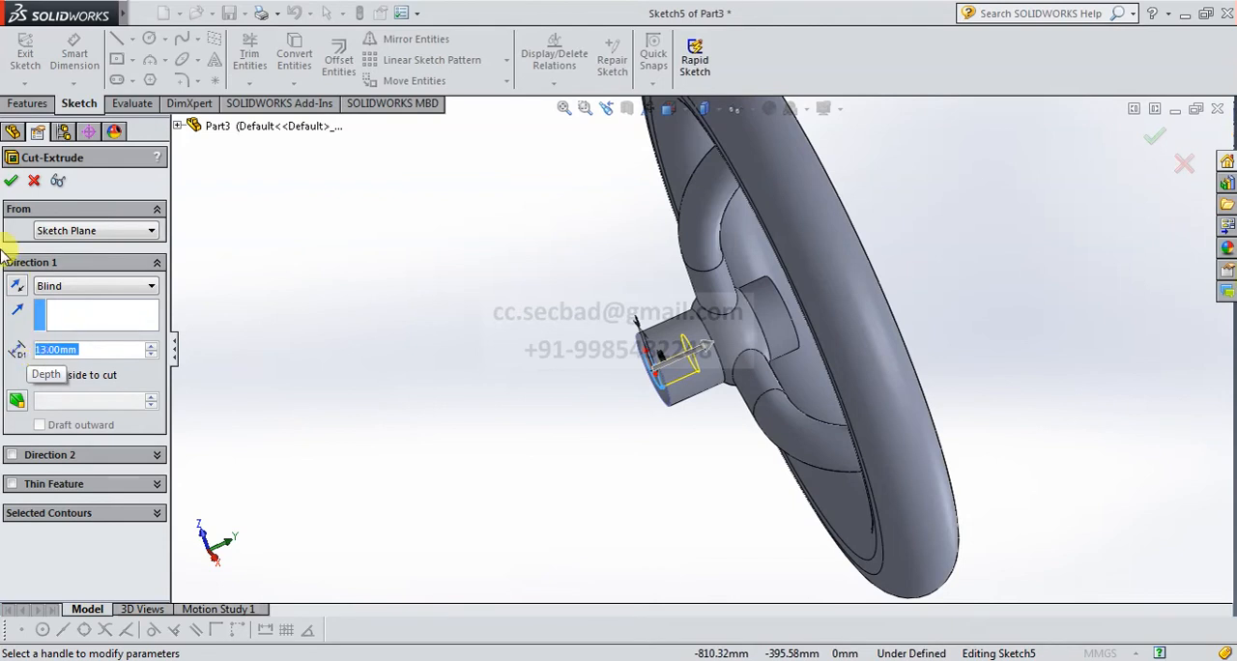
click(12, 182)
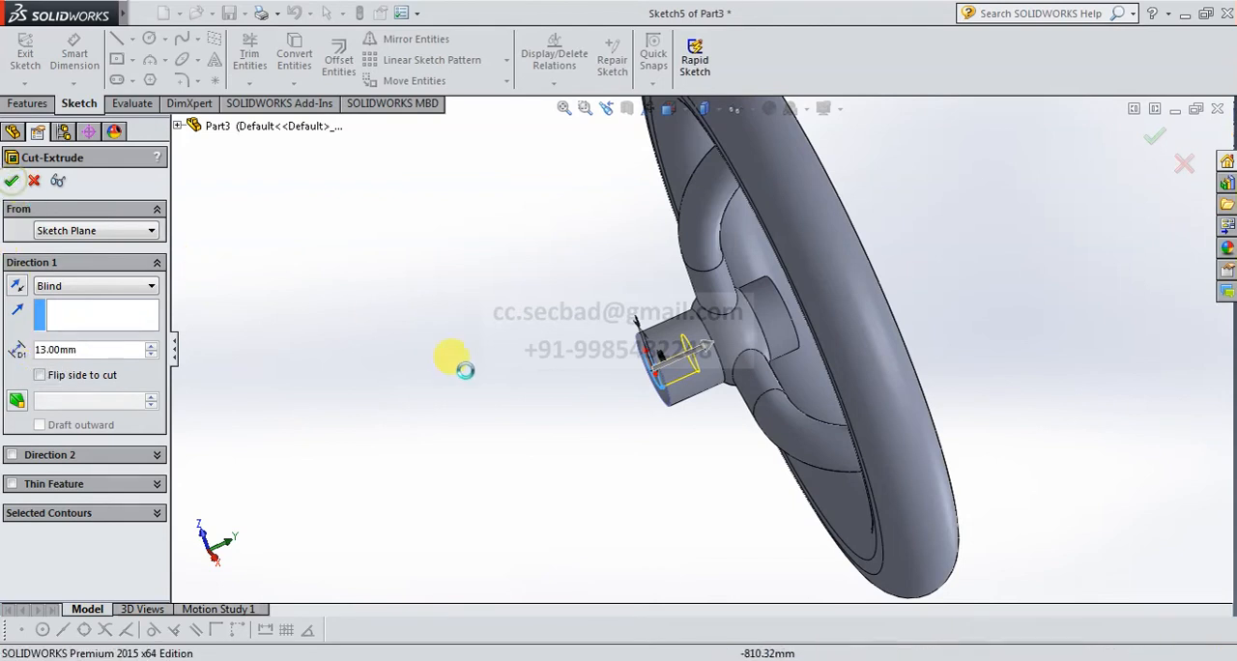
Show the model in the Dimetric view and rename the extruded cut feature as D-Hole.
mouse_move(545, 381)
middle_down()
mouse_move(555, 354)
mouse_move(551, 402)
mouse_move(567, 423)
mouse_move(649, 328)
mouse_move(732, 375)
mouse_move(745, 389)
mouse_move(724, 528)
mouse_move(712, 428)
middle_up()
click(691, 116)
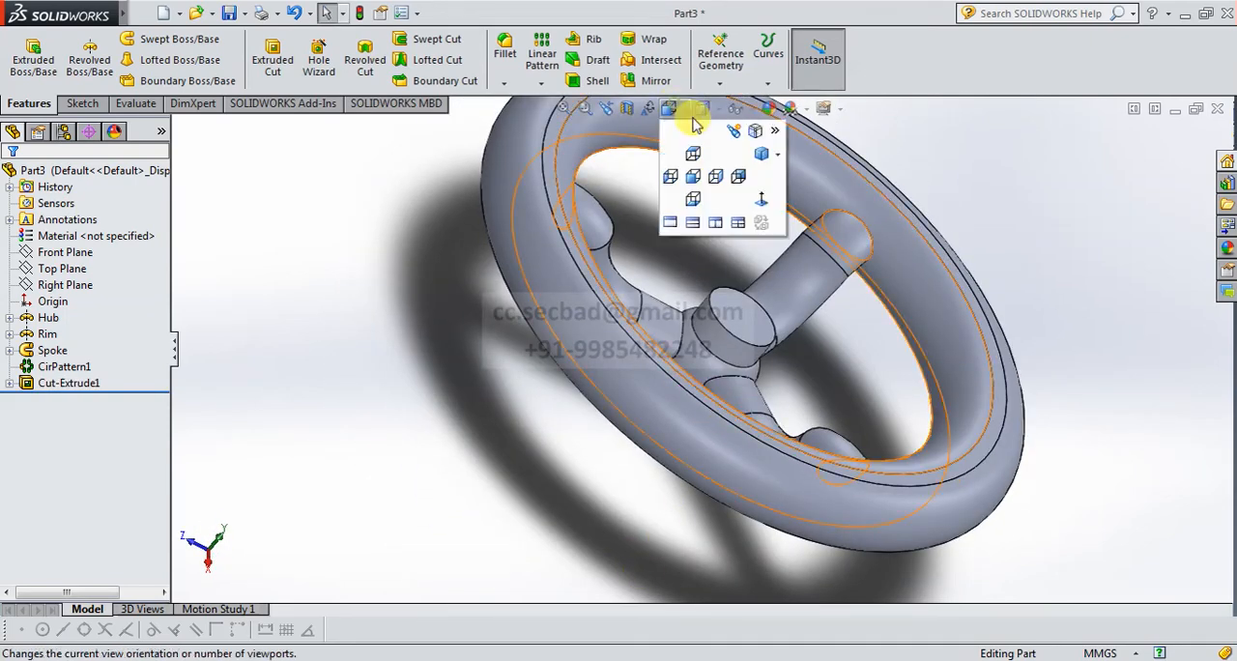
click(759, 157)
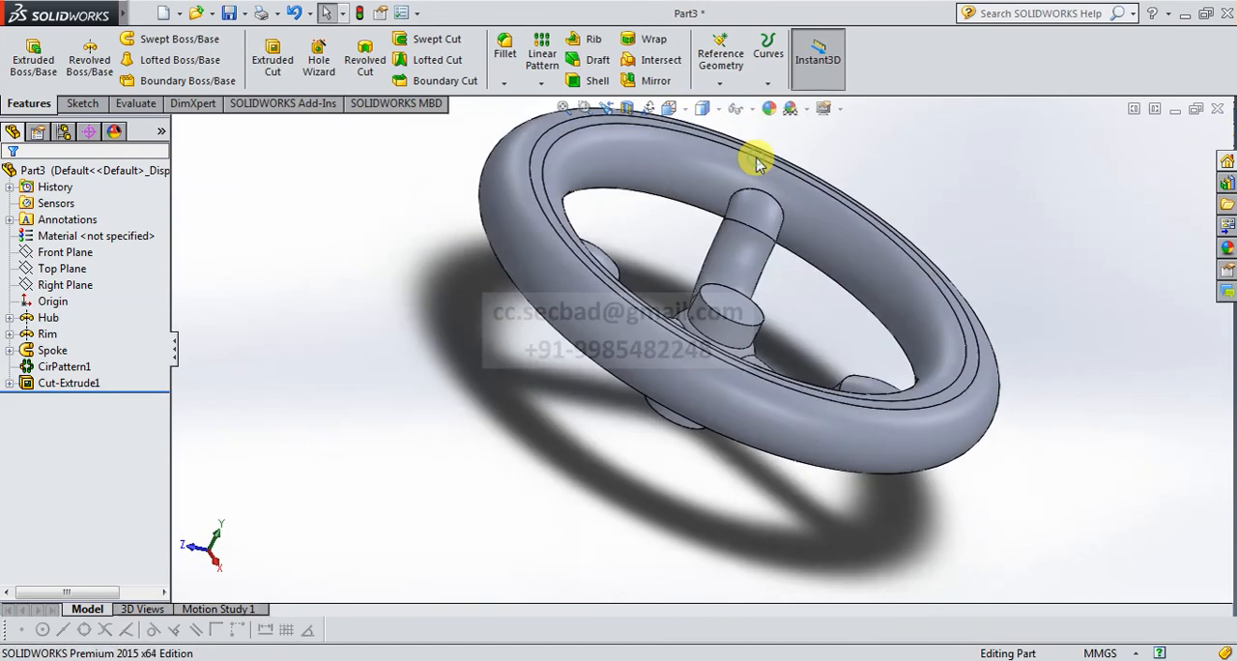
click(74, 385)
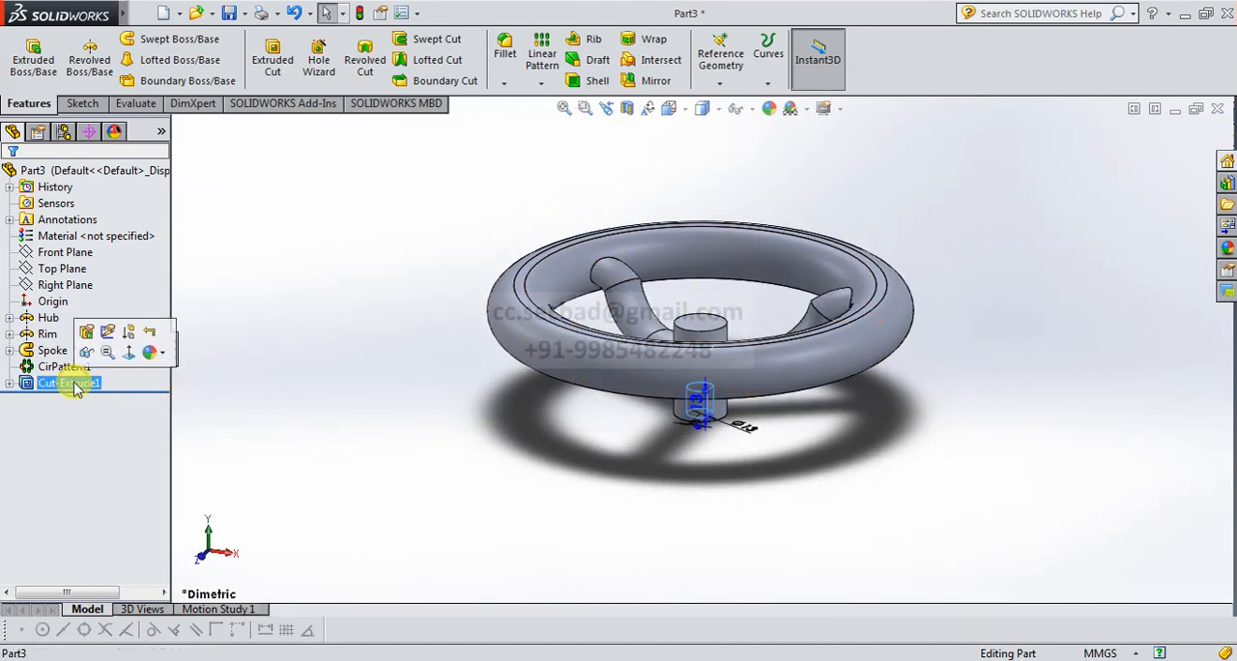
click(75, 384)
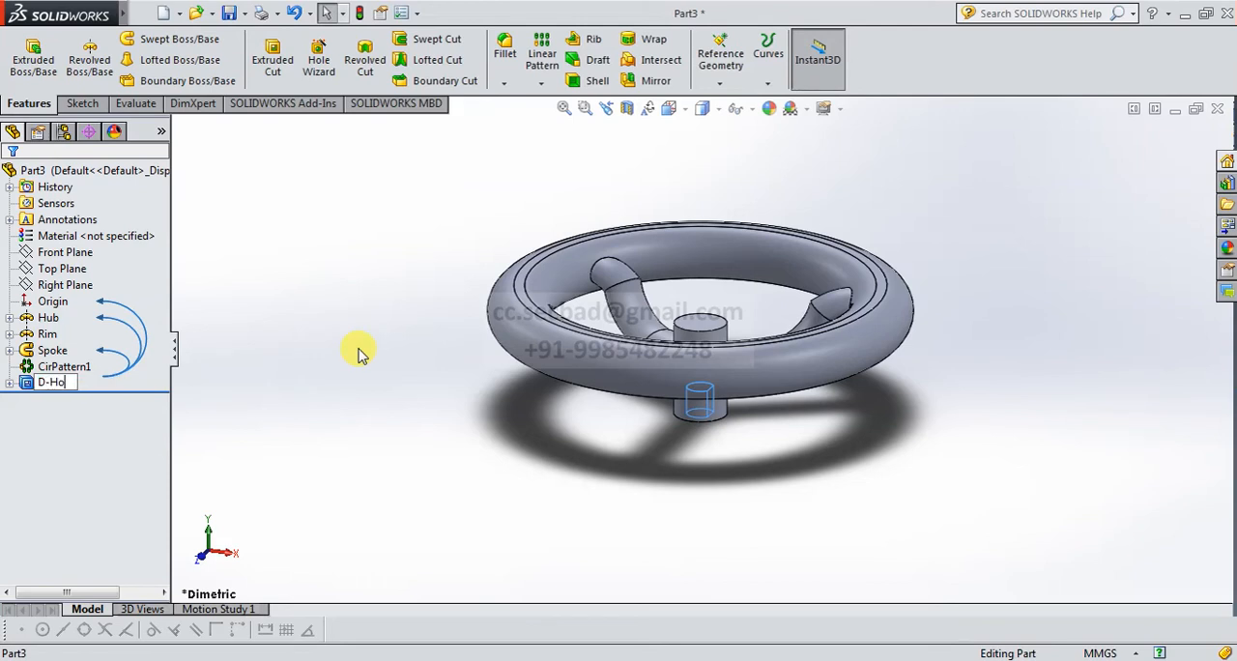
key(Return)
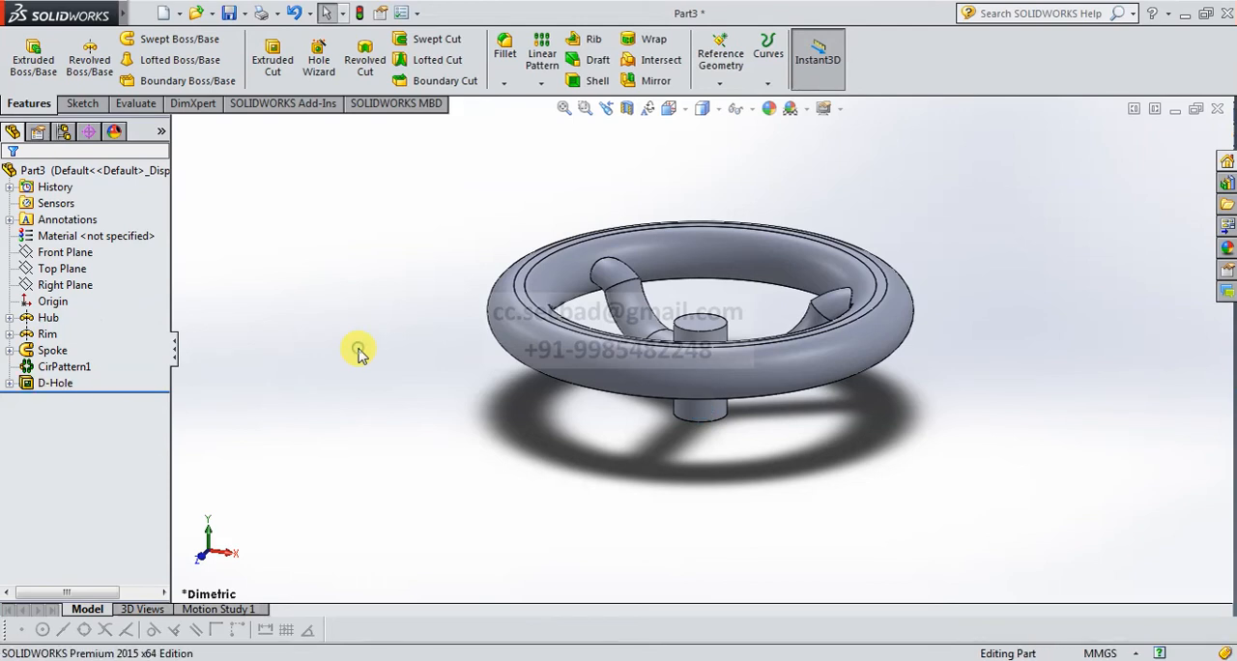
Fillet the spoke junctions with a 3 mm symmetric radius, selecting the rim's inner face and the hub's wider middle face.
scroll(727, 305, down, 2)
middle_drag(727, 304, 707, 388)
click(505, 47)
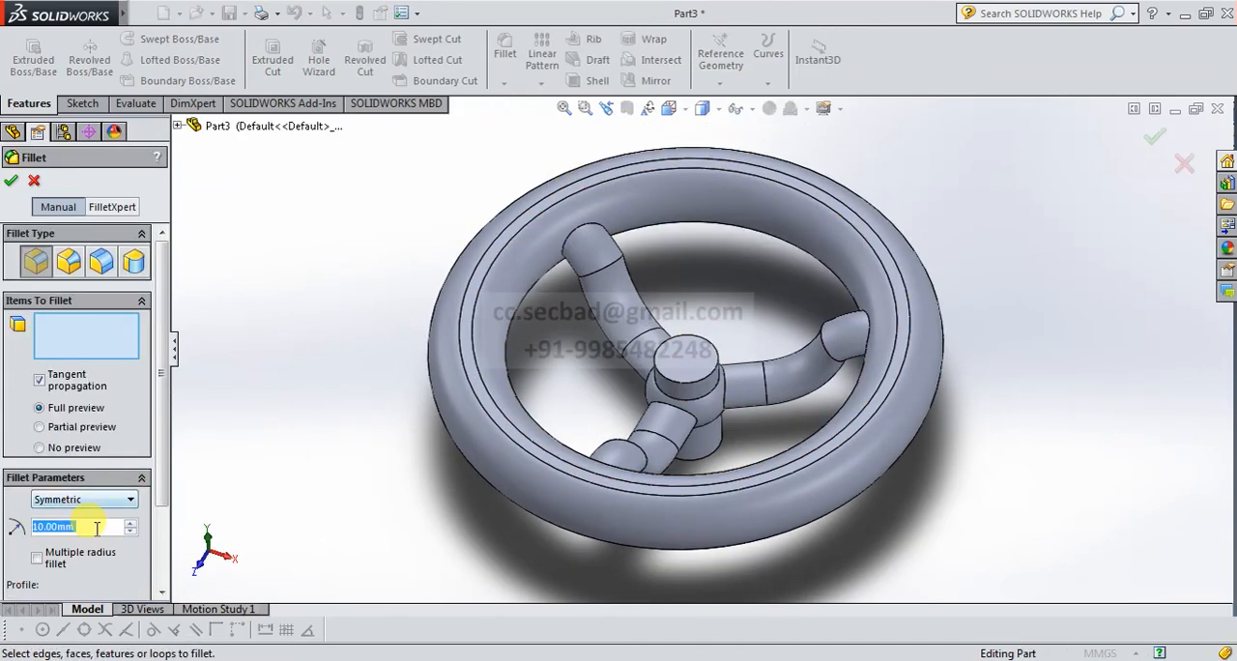
click(97, 527)
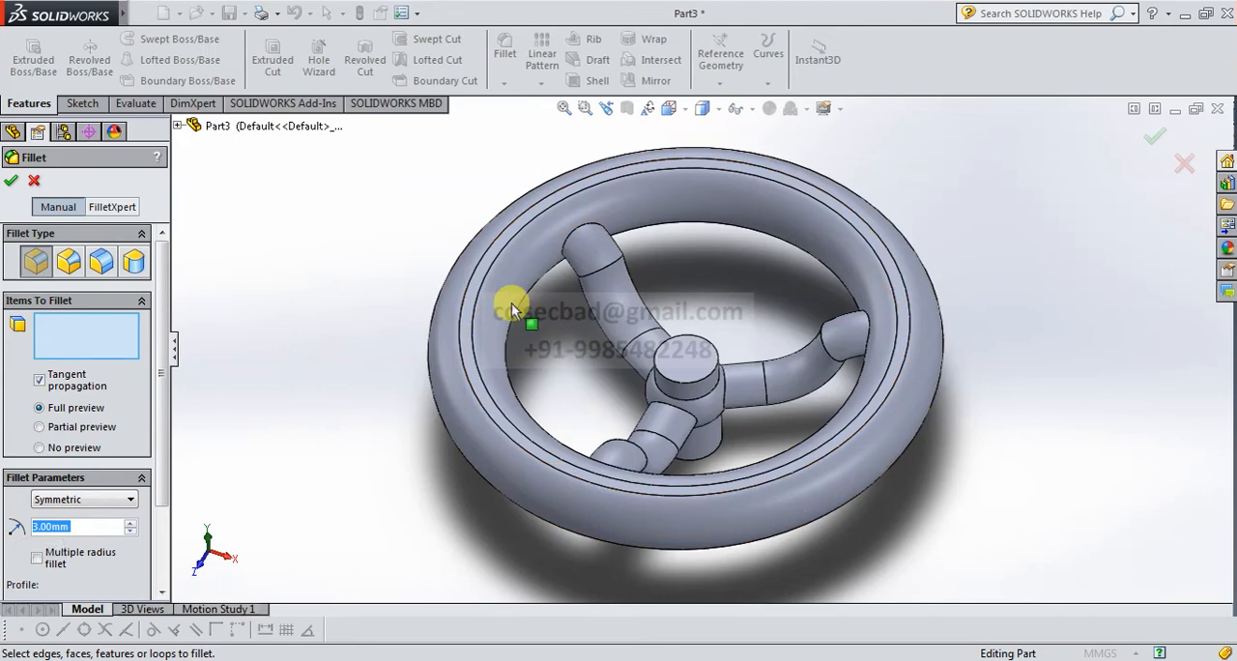
click(89, 341)
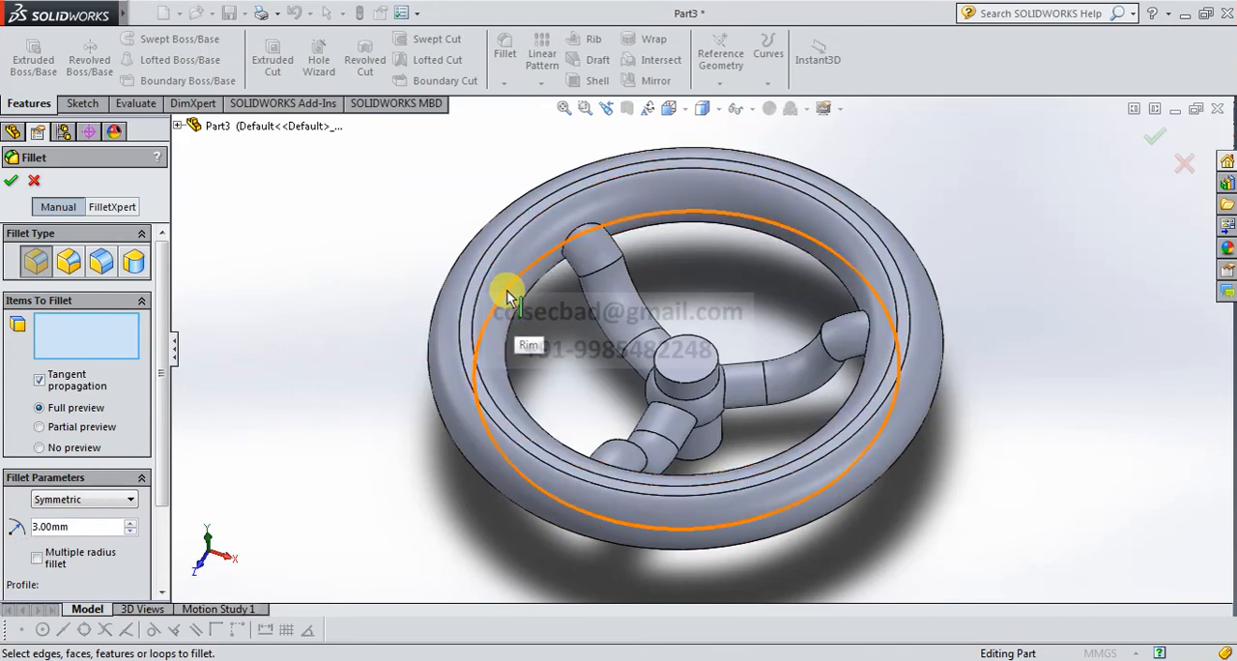
click(518, 306)
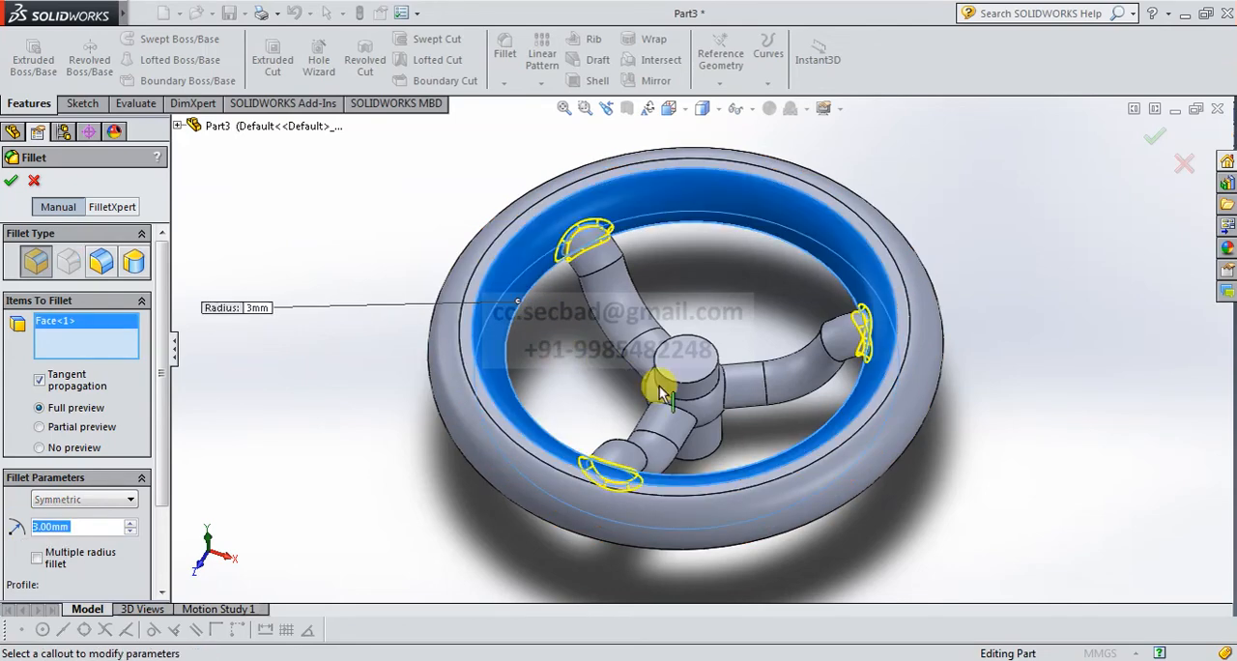
click(710, 400)
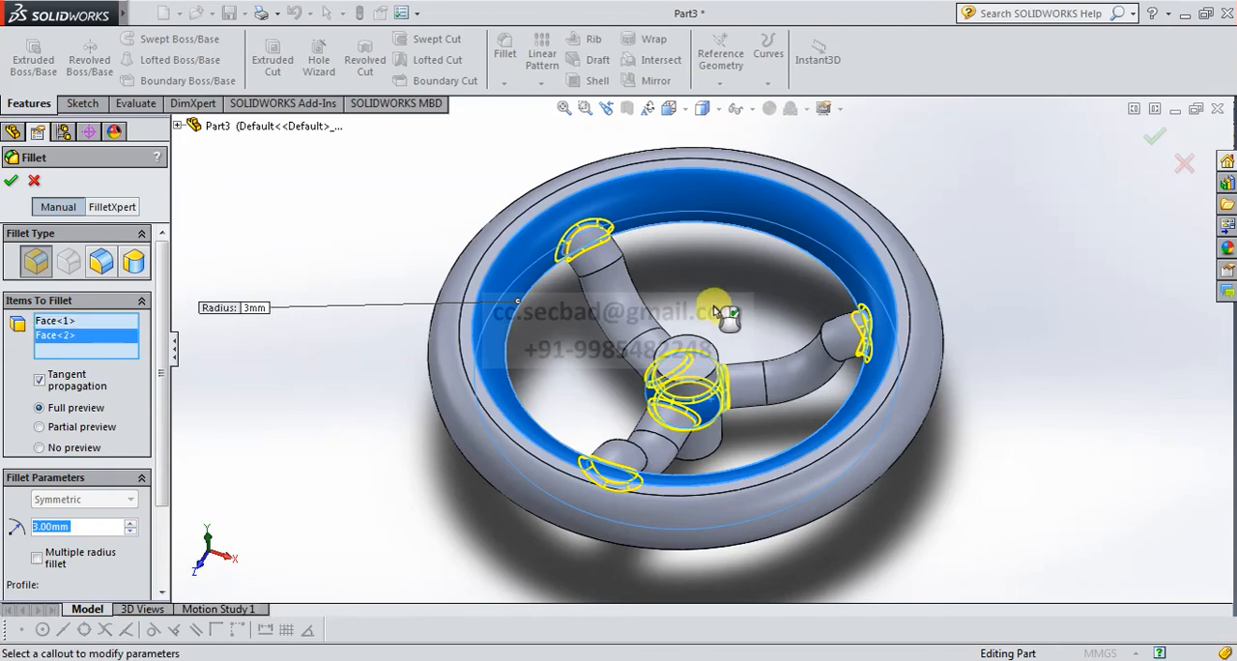
right_click(298, 250)
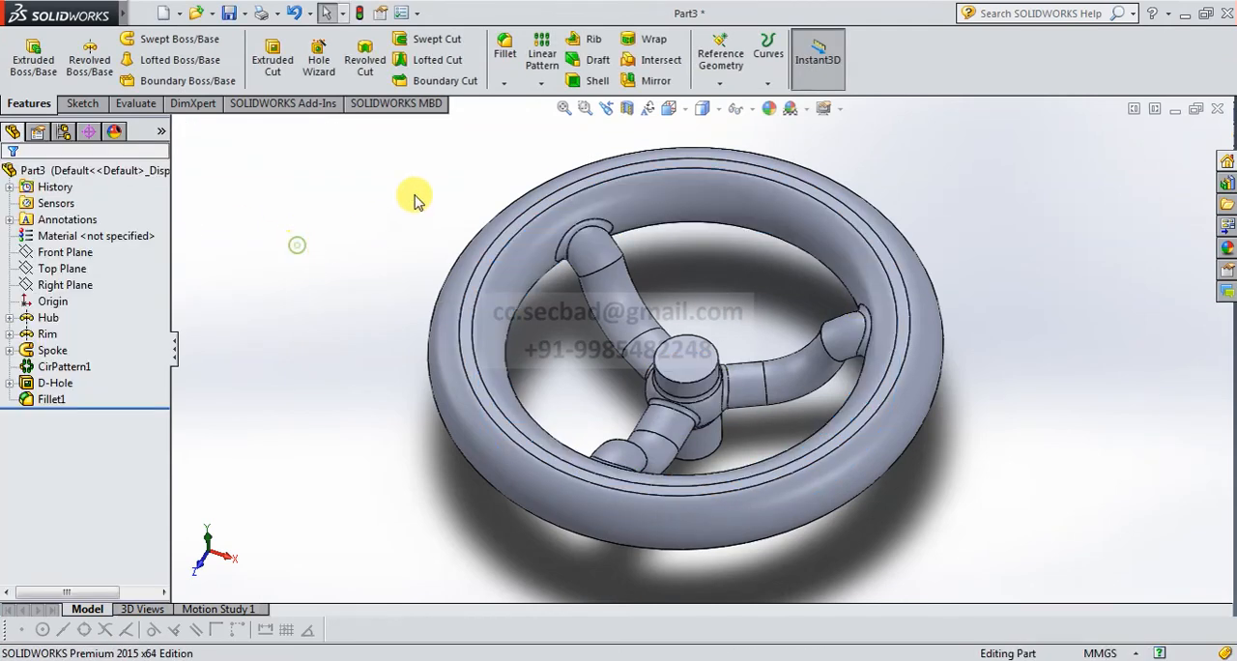
Chamfer the hub's top circular edge using Distance distance with values of 4 mm and 2 mm.
click(504, 83)
click(533, 120)
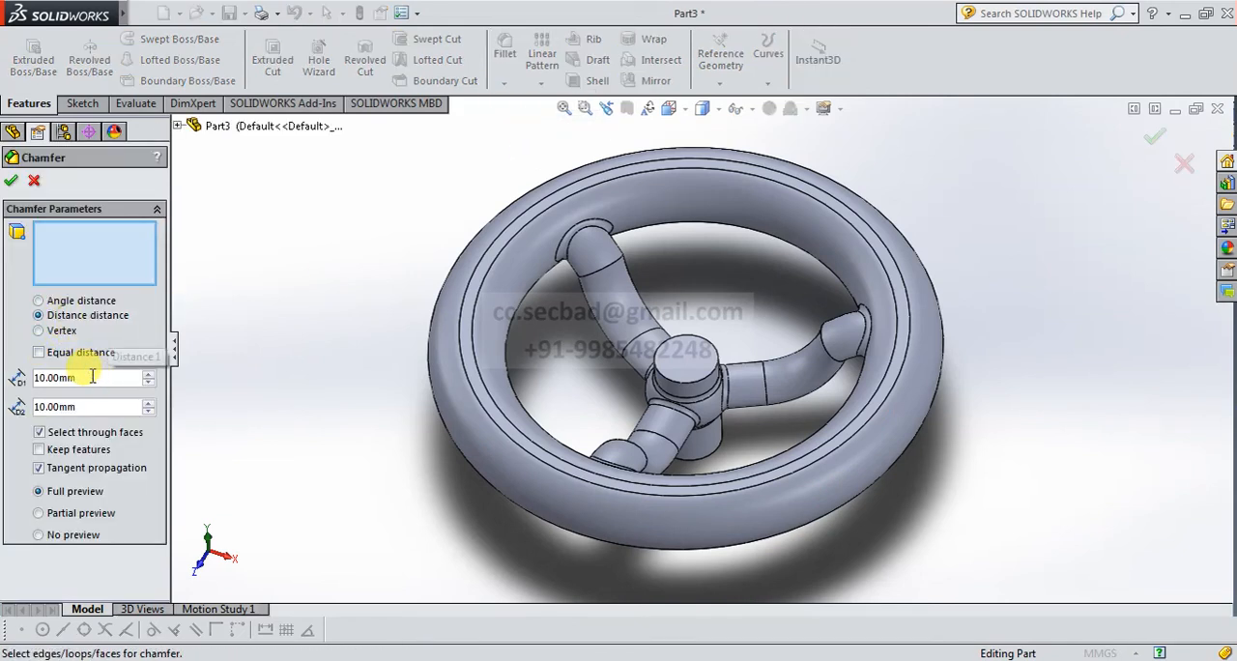
text(4)
key(Return)
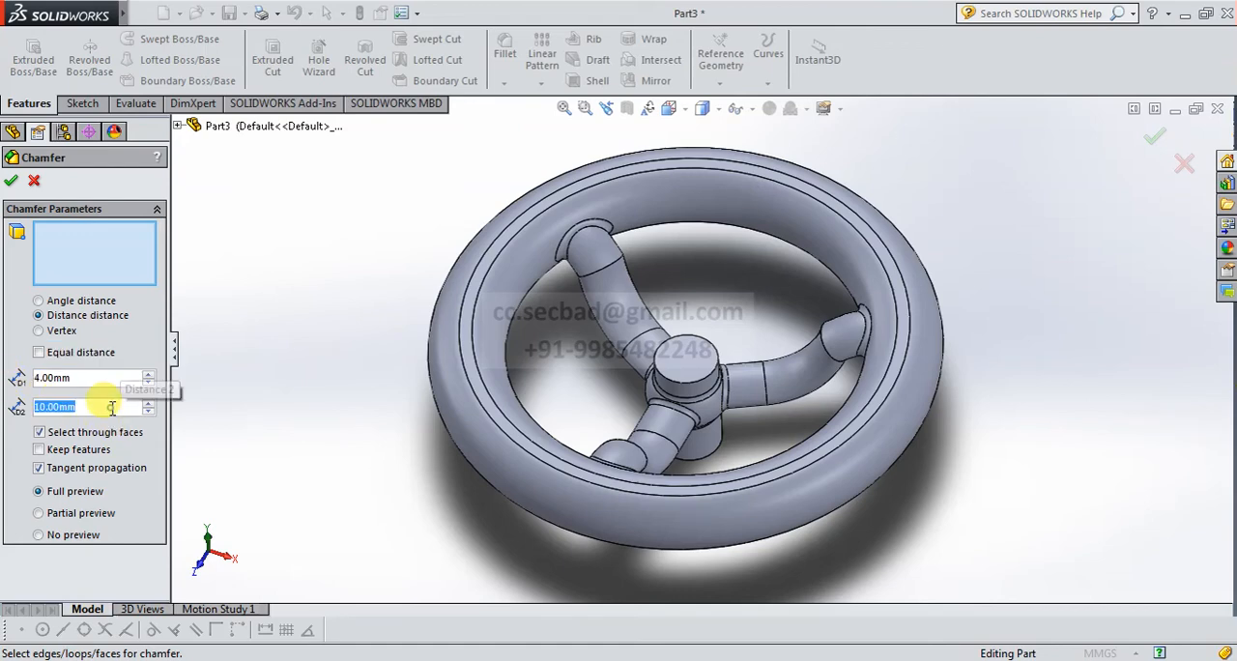
text(2)
key(Return)
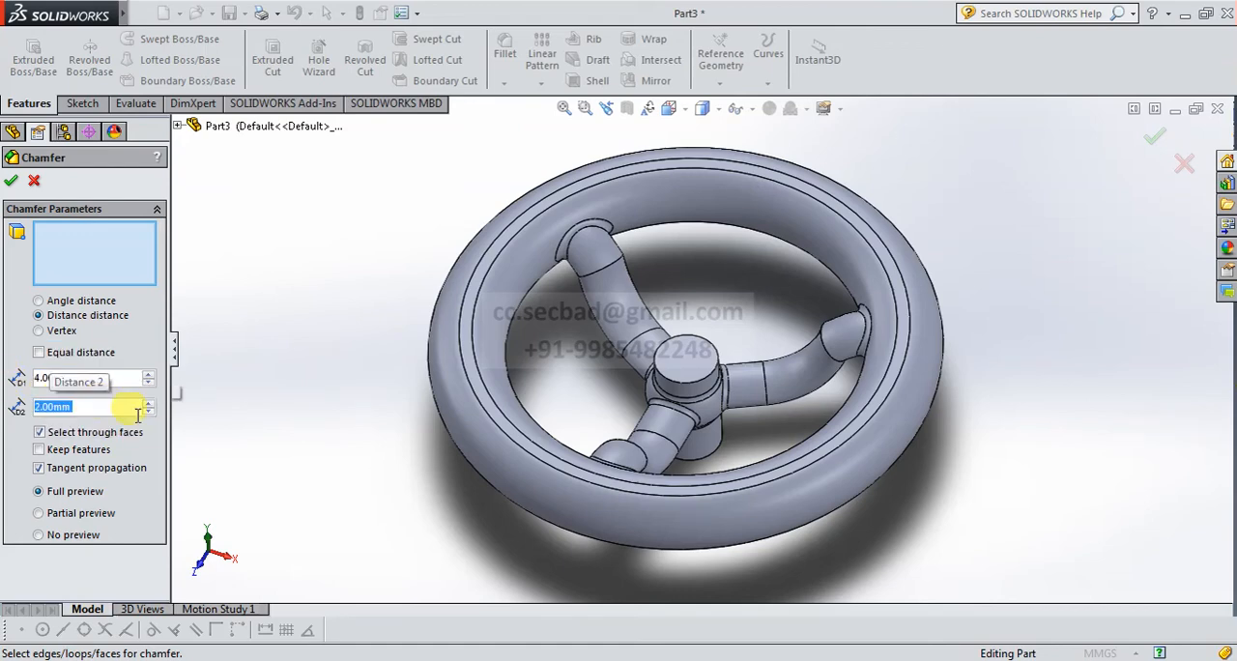
scroll(694, 359, down, 5)
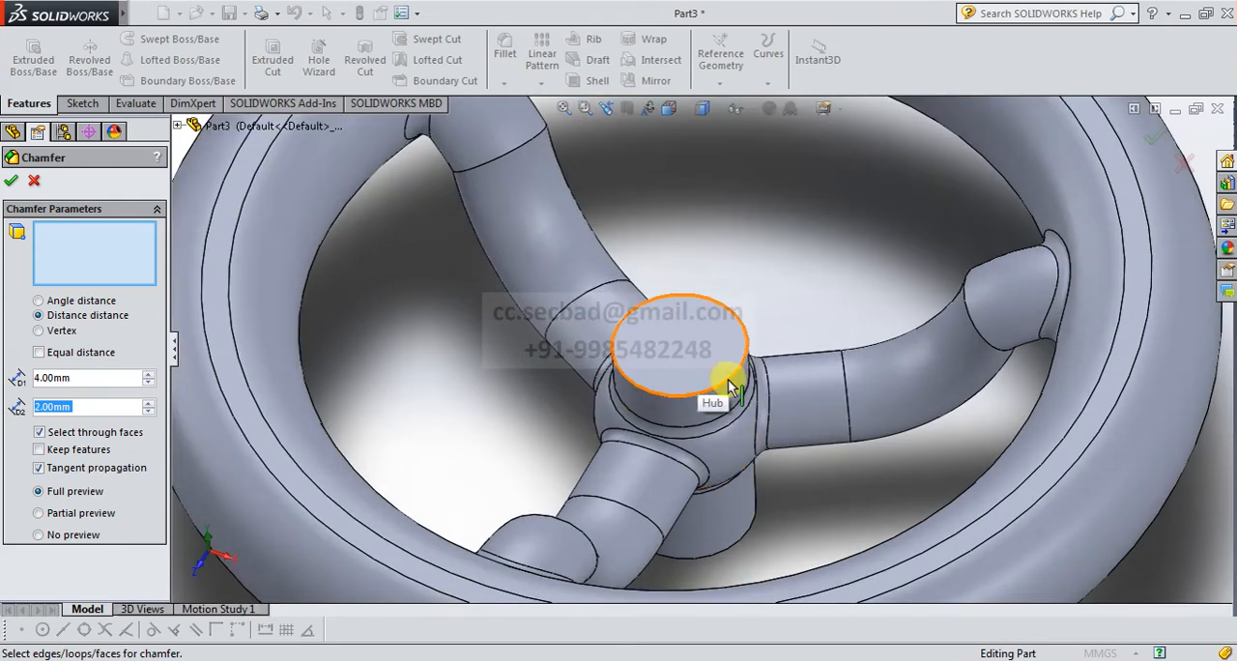
click(732, 387)
scroll(667, 358, up, 1)
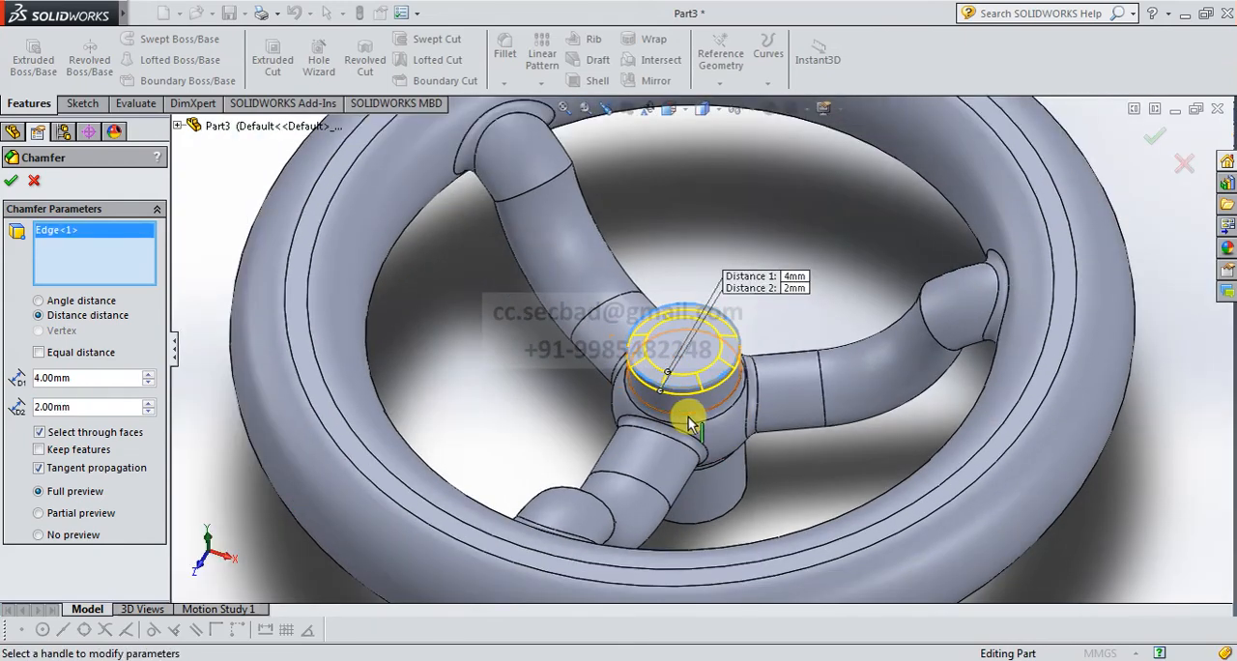
middle_drag(688, 410, 678, 334)
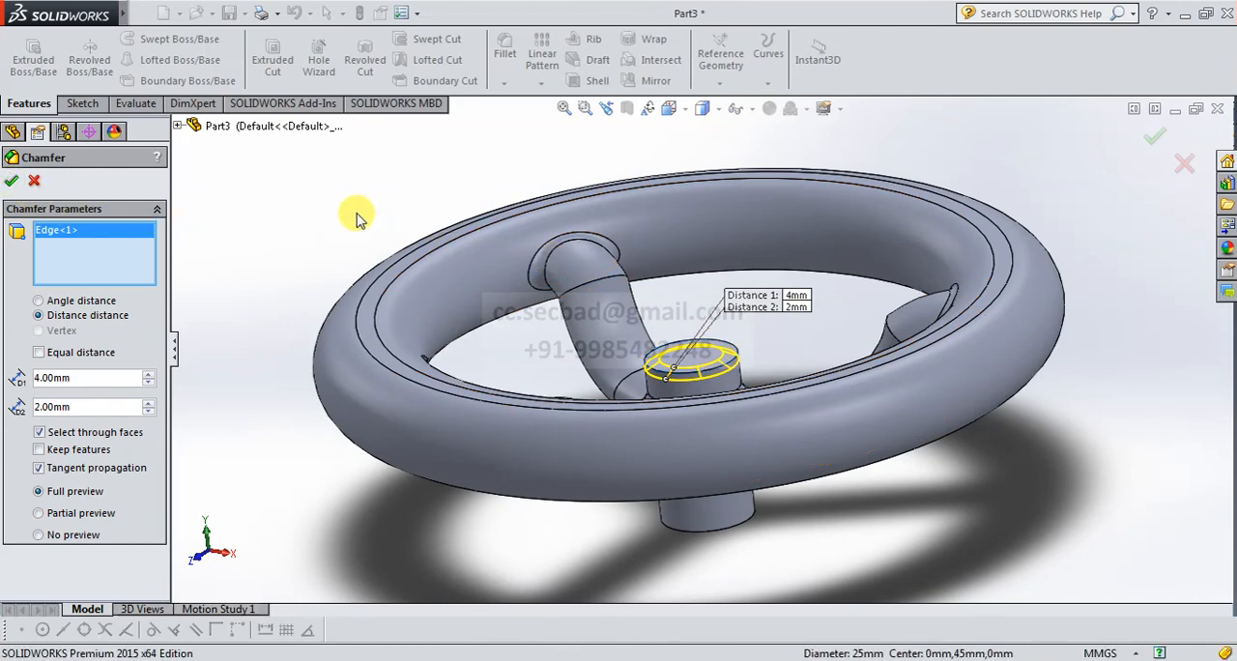
scroll(685, 364, down, 3)
scroll(715, 379, down, 2)
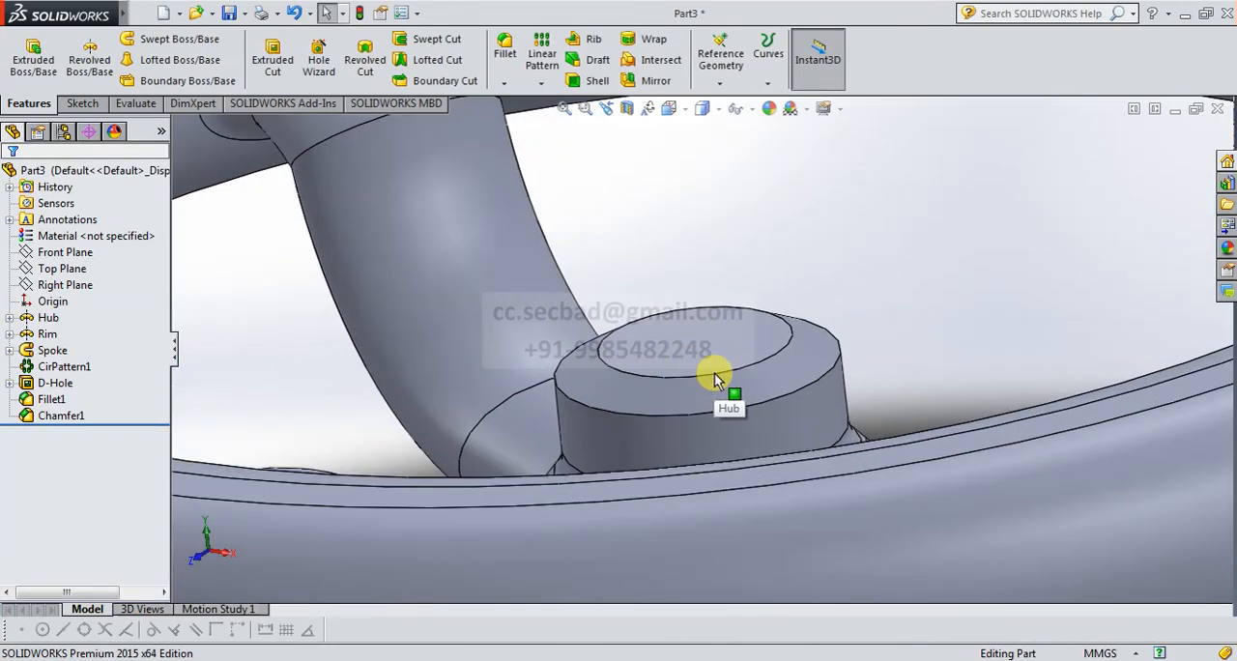
Apply the polished bronze appearance from the Metal appearances library to the whole handwheel.
scroll(715, 379, up, 5)
middle_drag(762, 326, 763, 399)
scroll(775, 414, up, 4)
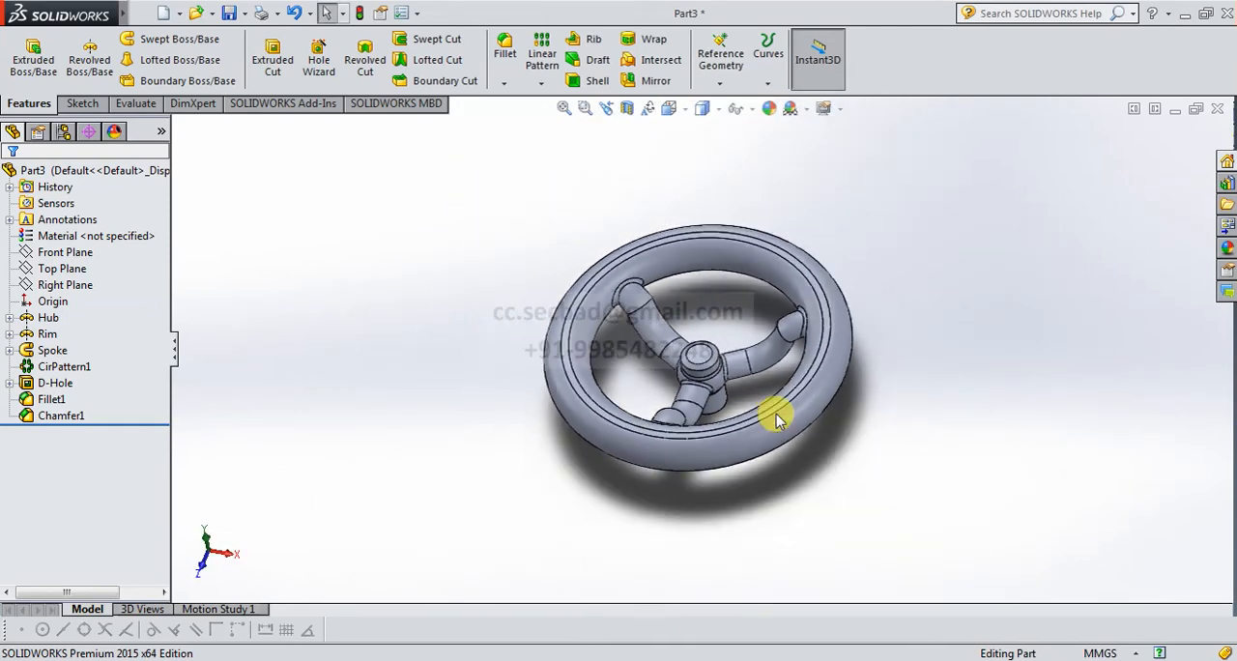
middle_drag(780, 451, 814, 469)
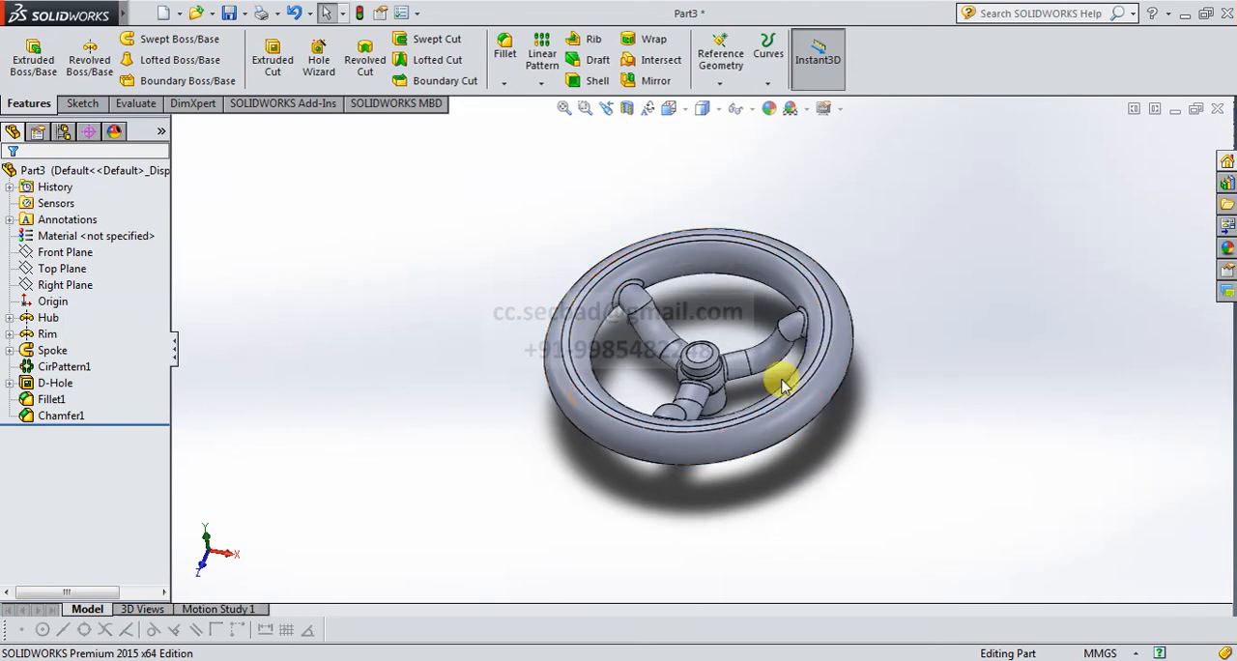
scroll(782, 384, down, 4)
middle_drag(655, 385, 737, 392)
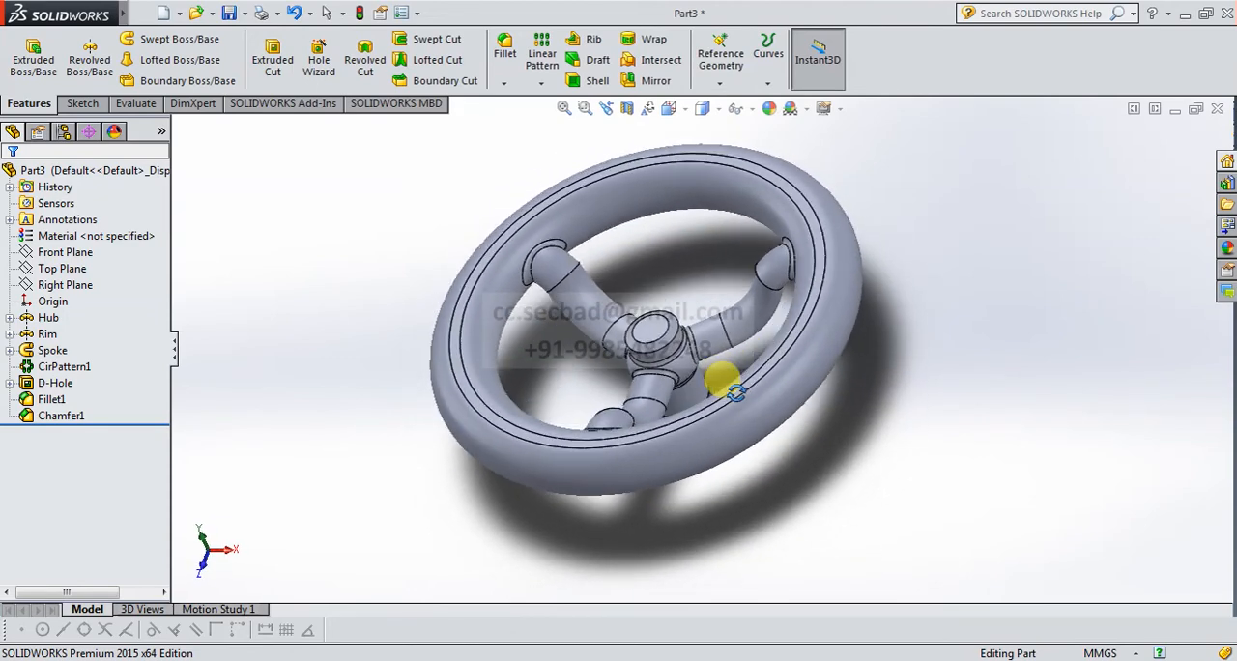
click(1227, 247)
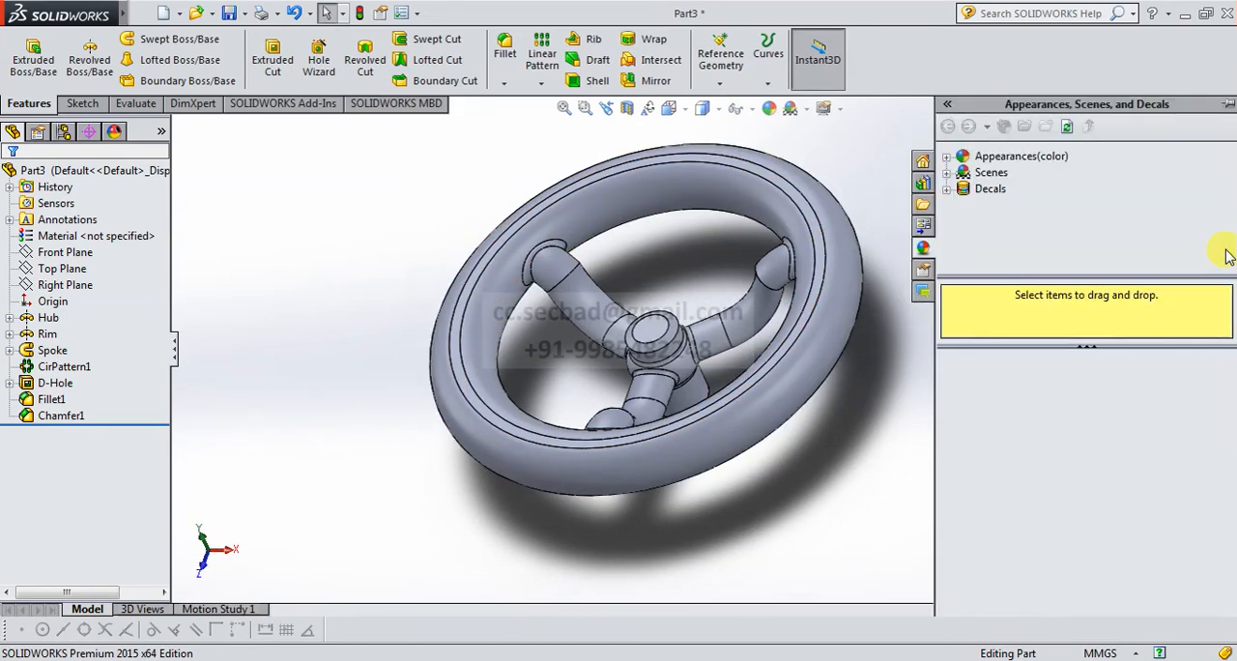
click(948, 158)
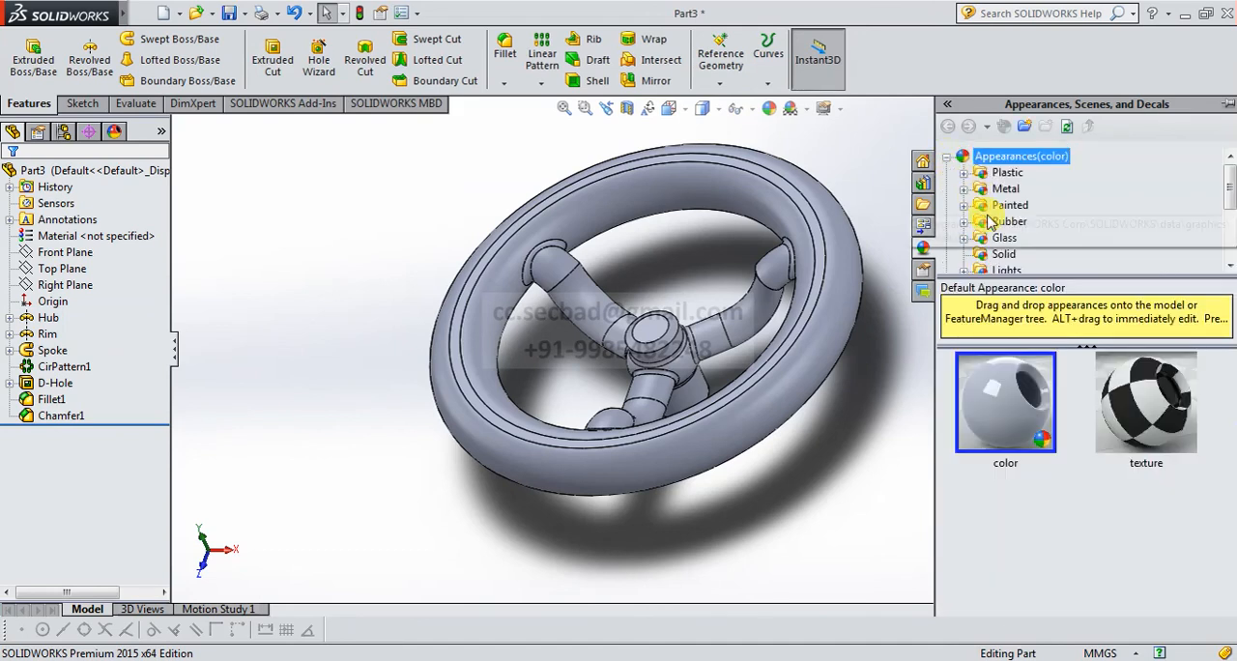
click(964, 188)
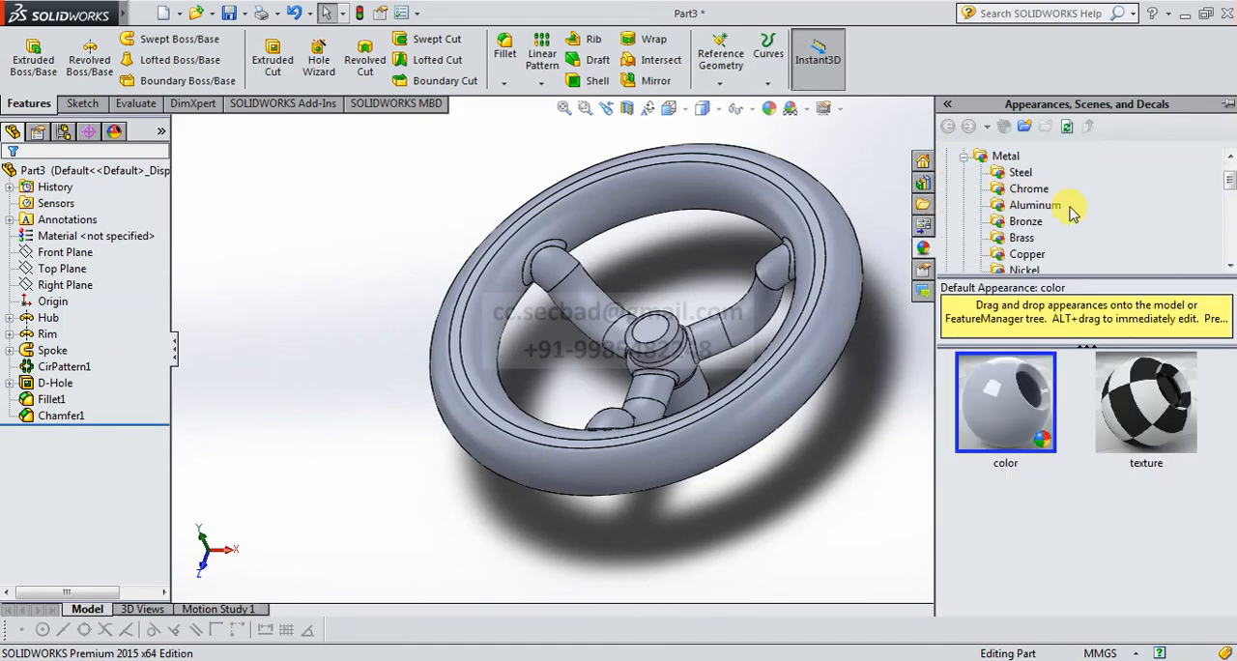
click(1027, 222)
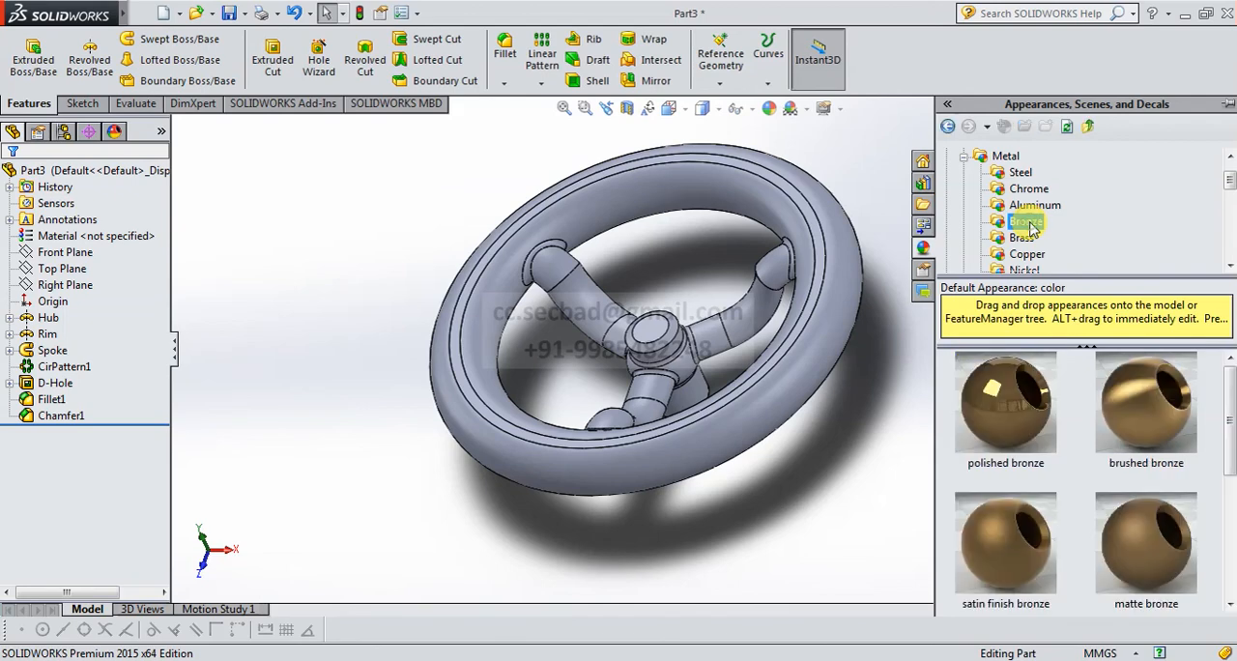
double_click(1025, 417)
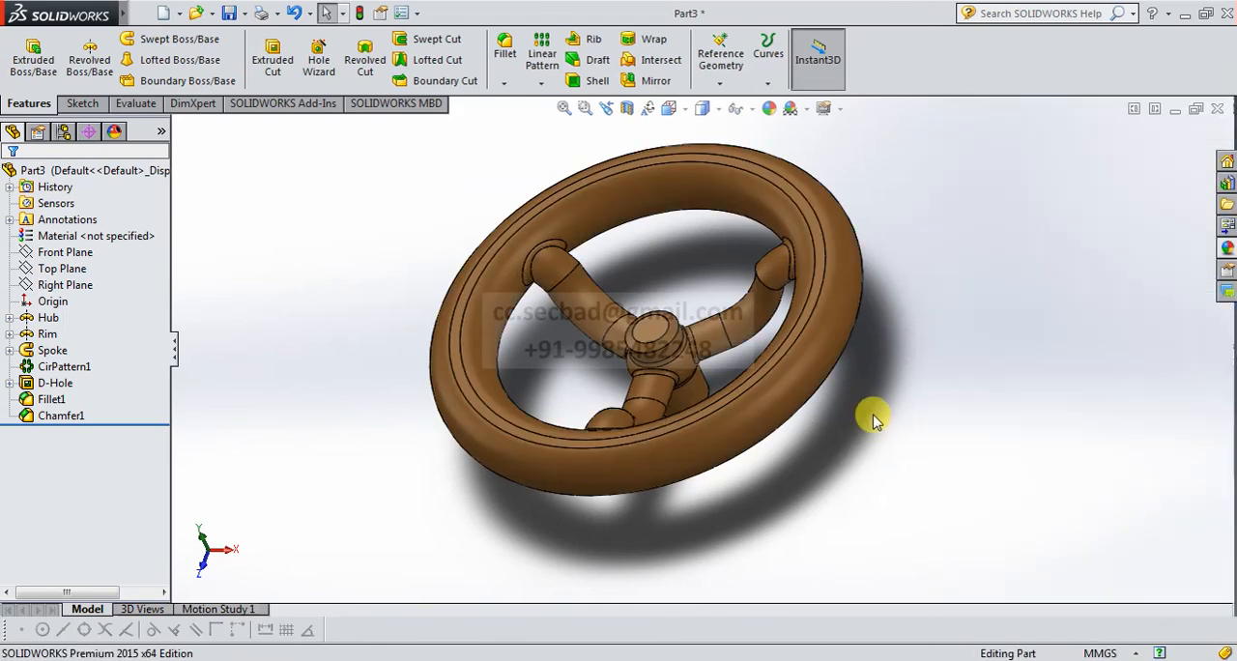
middle_drag(873, 415, 712, 339)
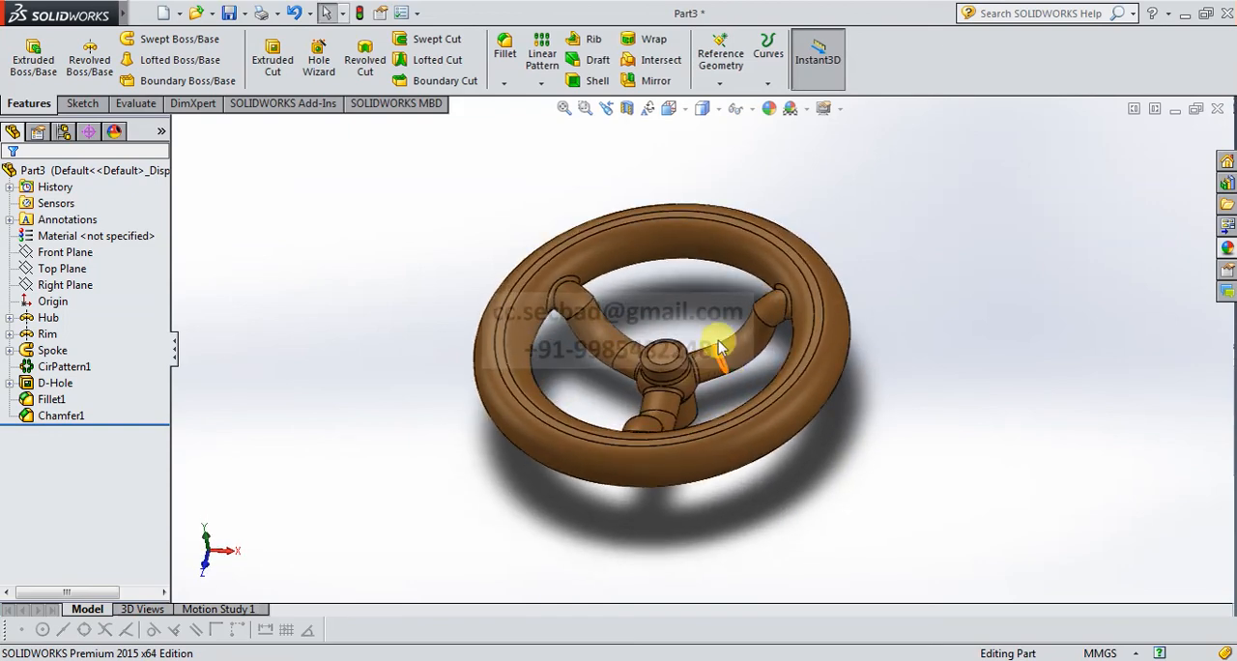
scroll(715, 337, down, 2)
scroll(715, 336, down, 1)
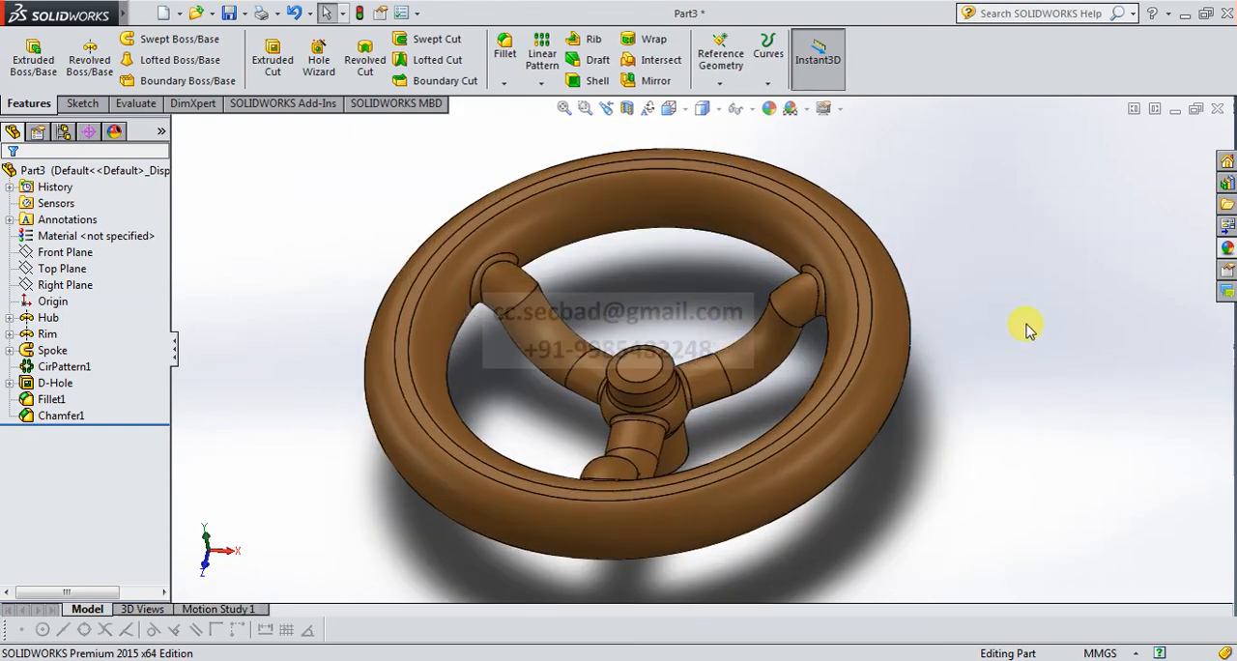